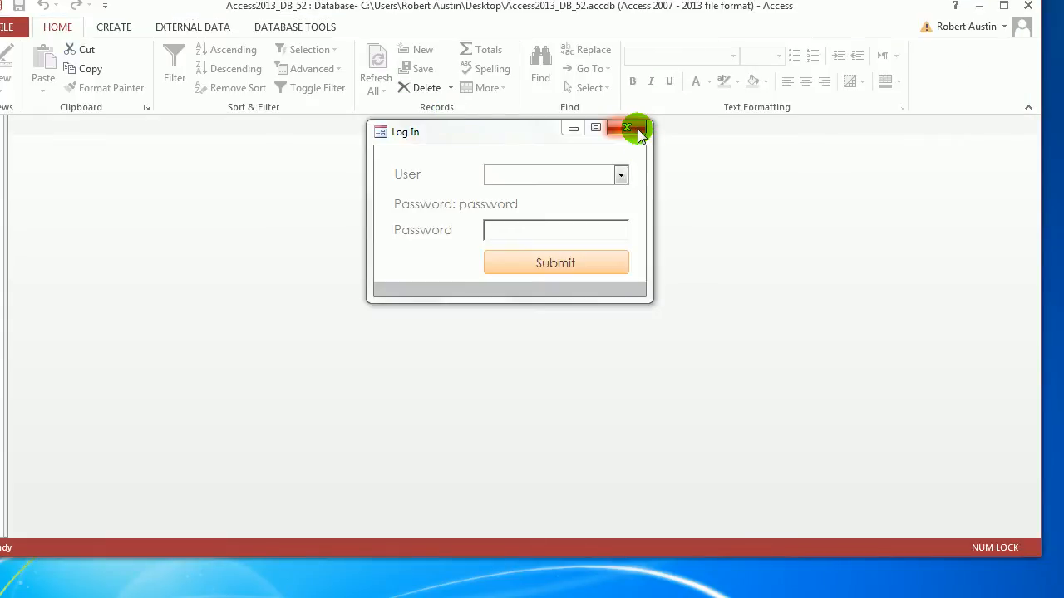
Select the user's name on the Log In form and try to log in with the account password
{"action": "left_click", "coordinate": [620, 175]}
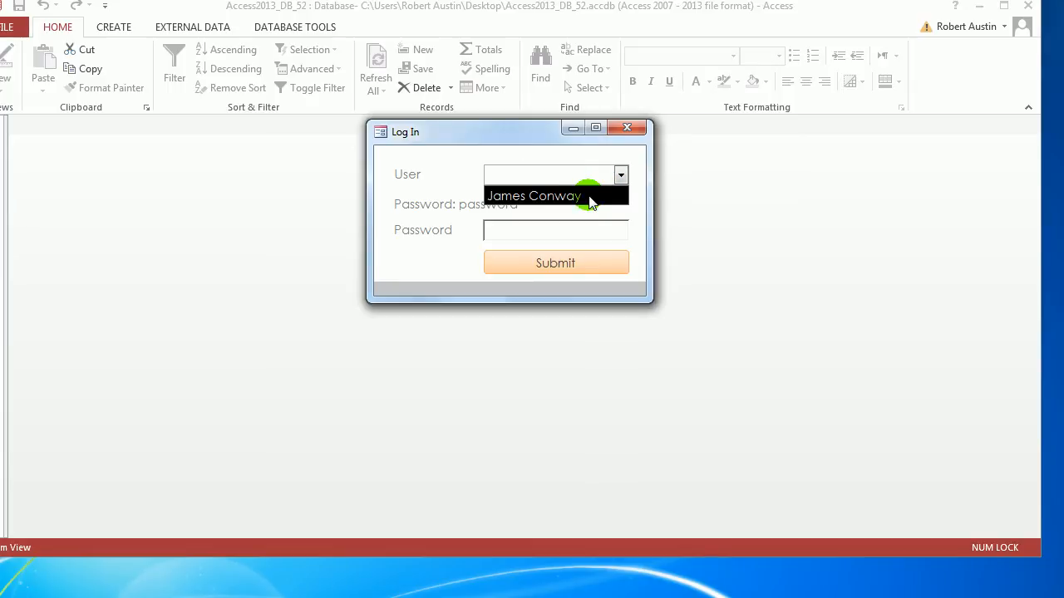
{"action": "left_click", "coordinate": [587, 194]}
{"action": "left_click", "coordinate": [577, 234]}
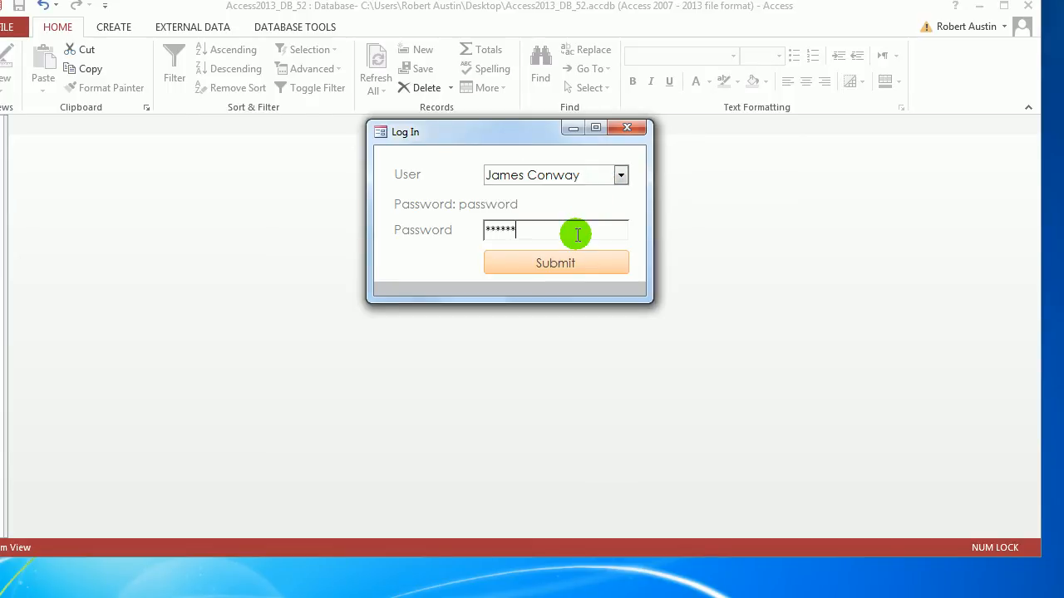
{"action": "left_click", "coordinate": [496, 262]}
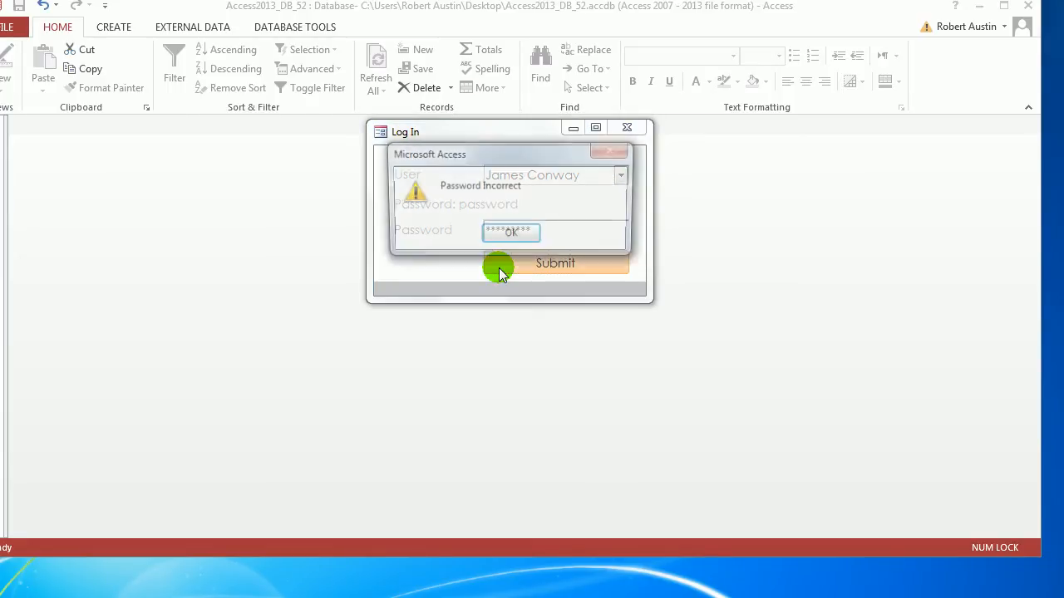
{"action": "left_click", "coordinate": [510, 239]}
Re-enter the account password on the Log In form and submit it to open the Bookings screen
{"action": "left_click_drag", "start_coordinate": [542, 232], "coordinate": [456, 233]}
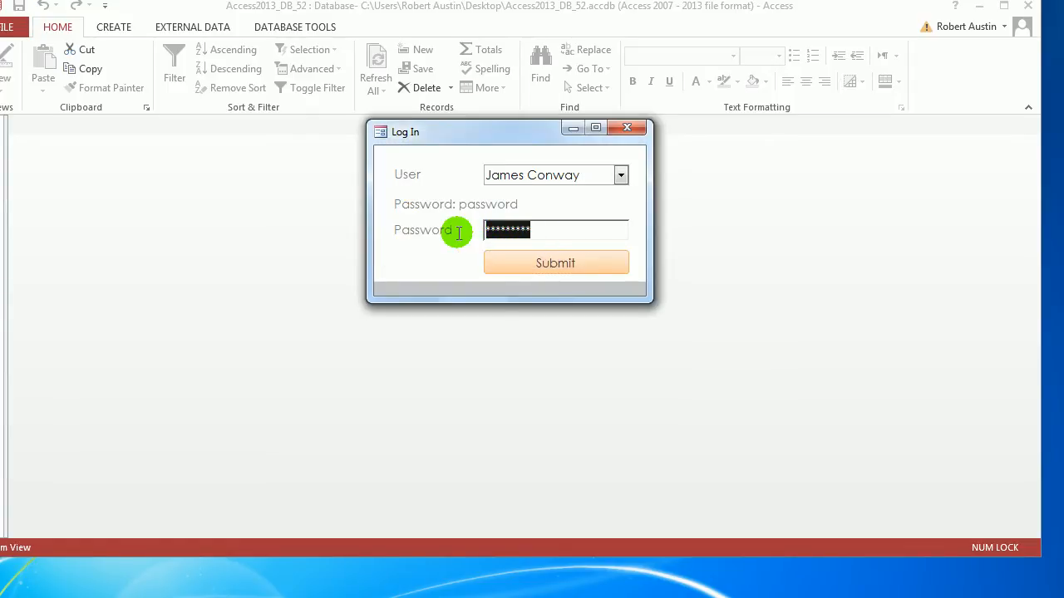
{"action": "type", "text": "p"}
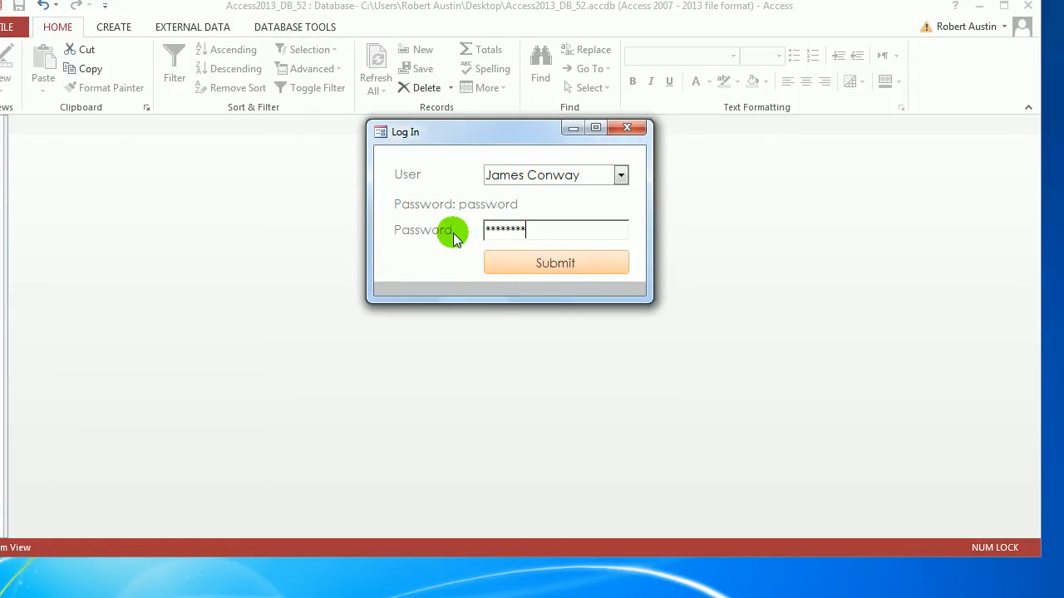
{"action": "type", "text": "assword"}
{"action": "left_click", "coordinate": [571, 264]}
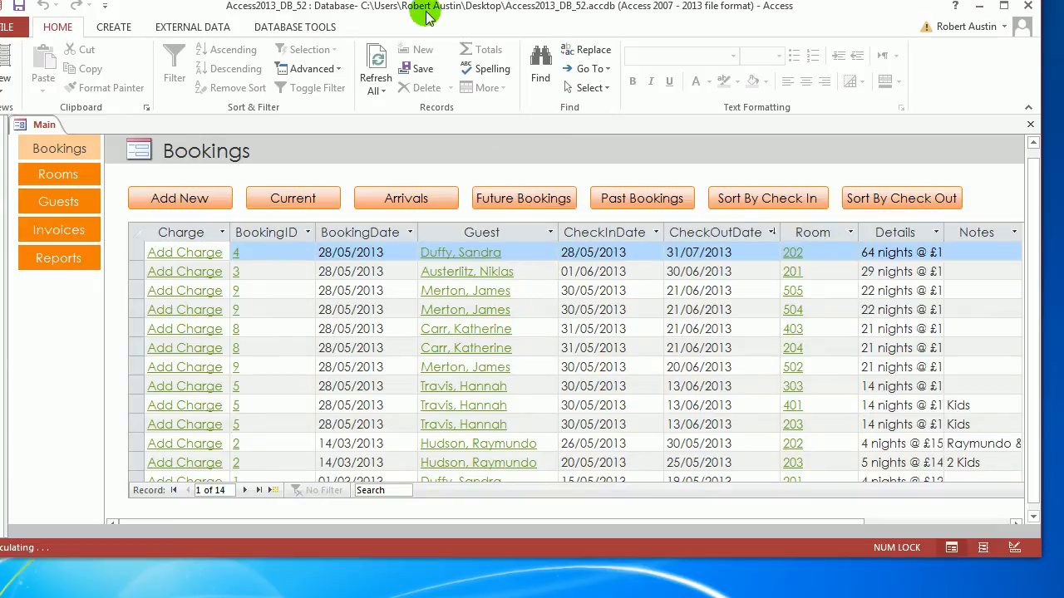
{"action": "left_click_drag", "start_coordinate": [426, 15], "coordinate": [449, 17]}
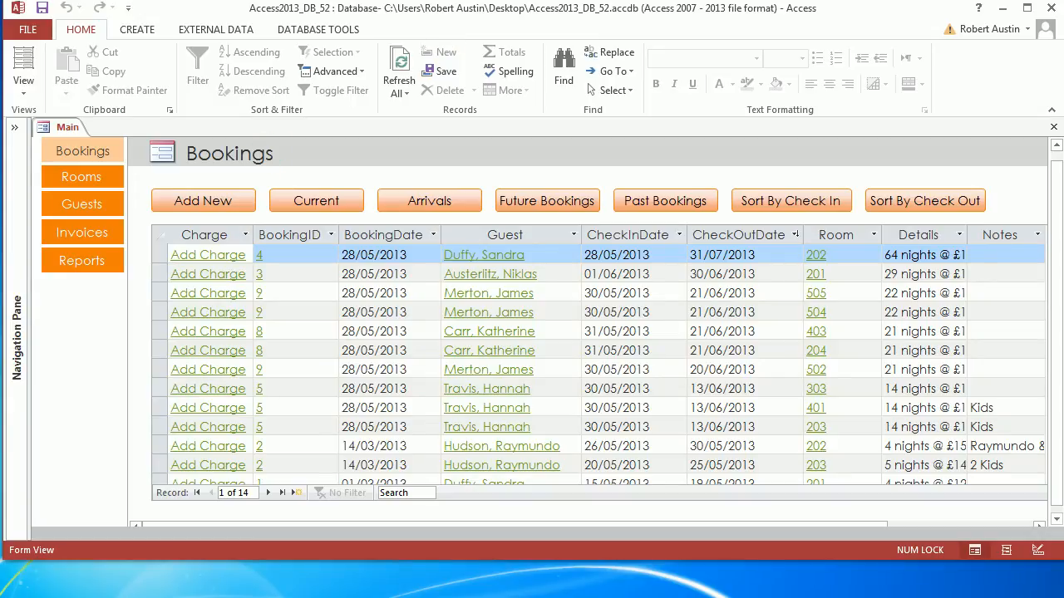
Open the rptInvoicesSub report to review its date, item, amount and balance columns, and close it
{"action": "left_click", "coordinate": [14, 127]}
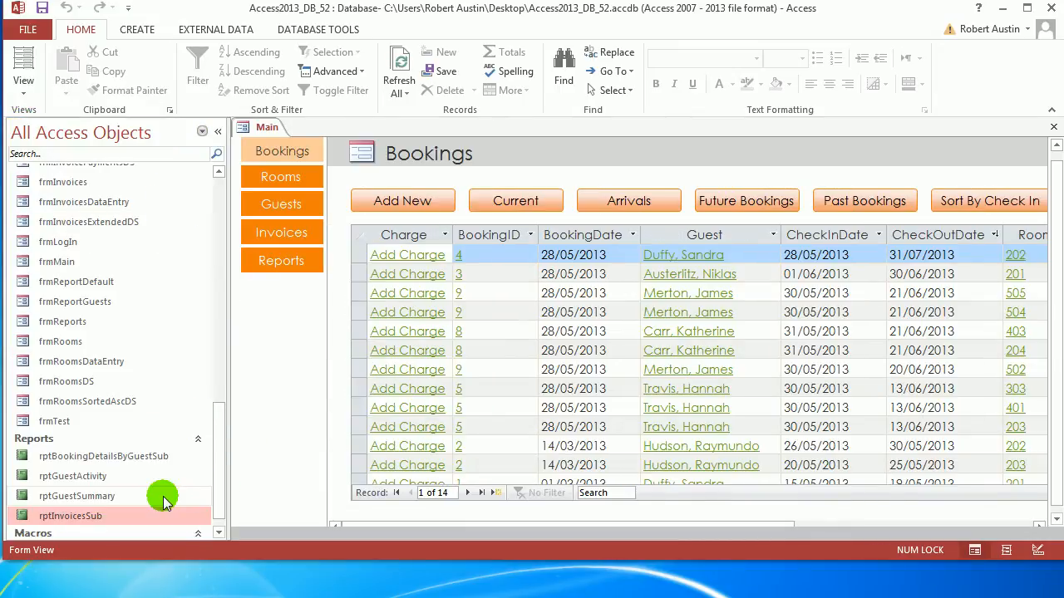
{"action": "double_click", "coordinate": [95, 517]}
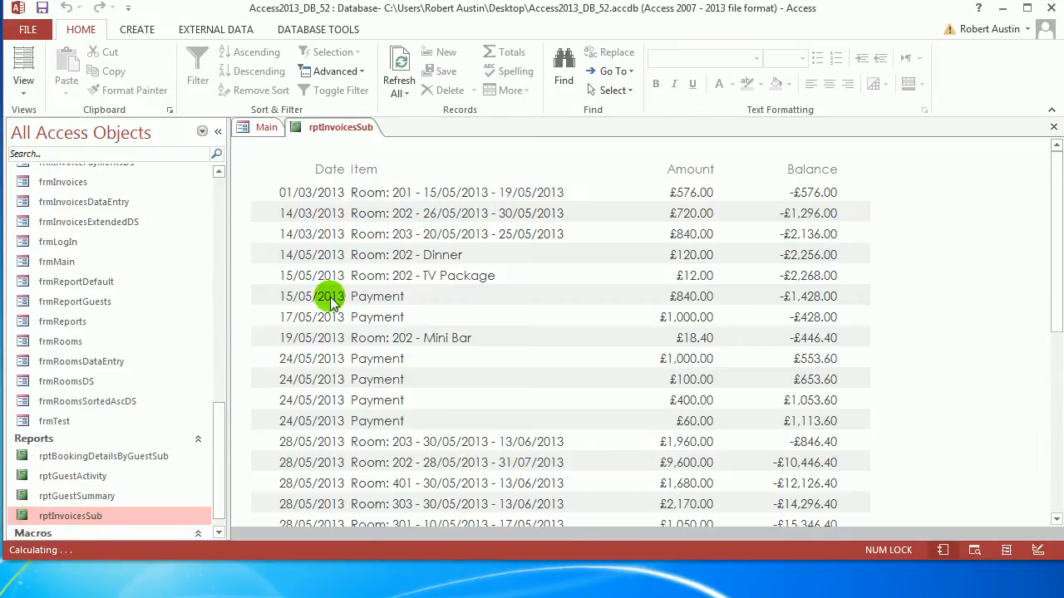
{"action": "left_click", "coordinate": [218, 131]}
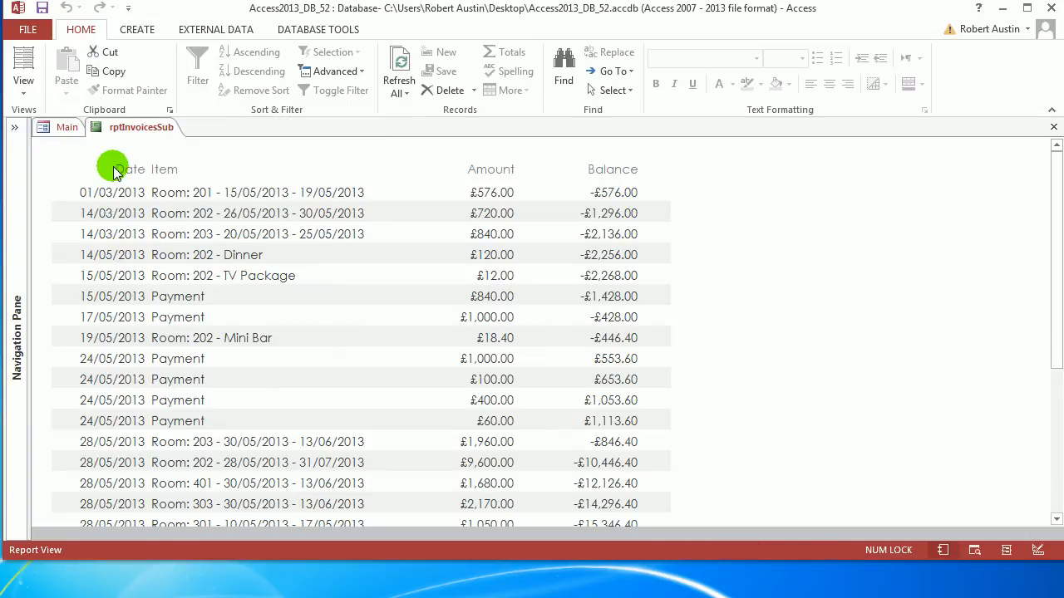
{"action": "right_click", "coordinate": [139, 130]}
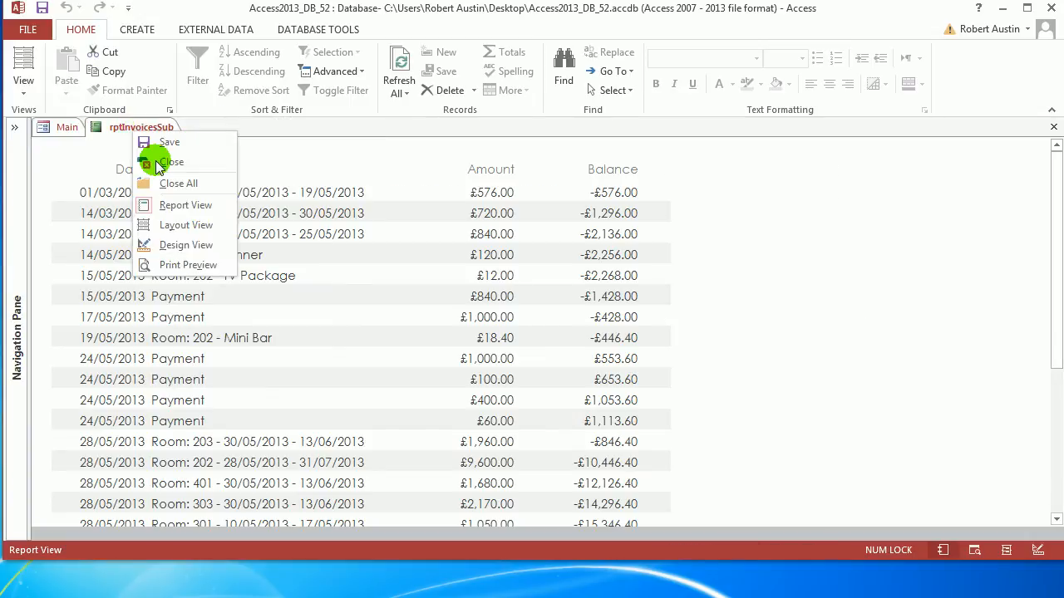
{"action": "left_click", "coordinate": [162, 163]}
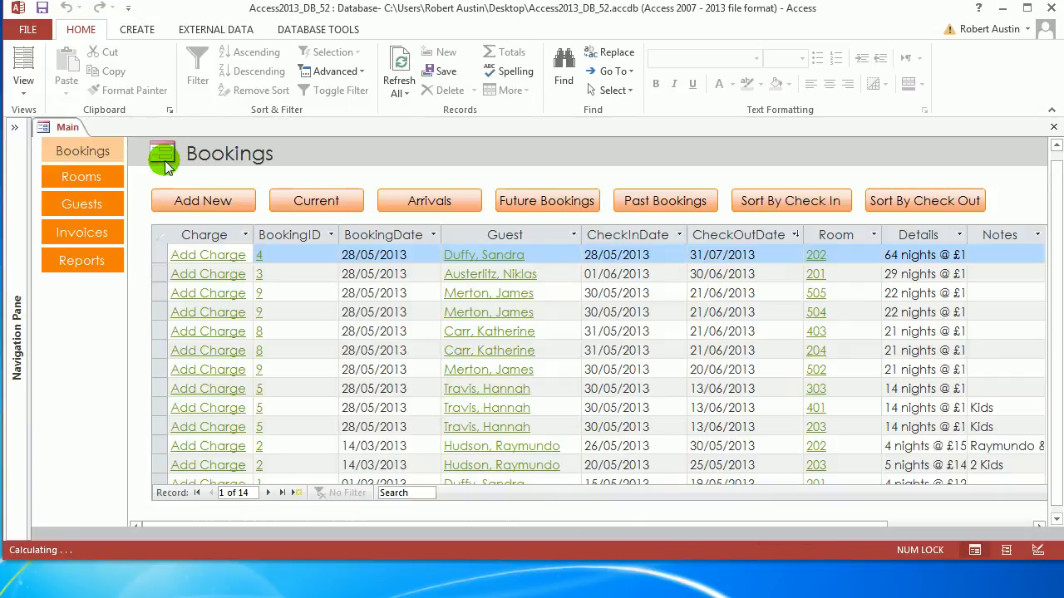
Create a new query in Design view and add the tblGuests table to it
{"action": "left_click", "coordinate": [137, 32]}
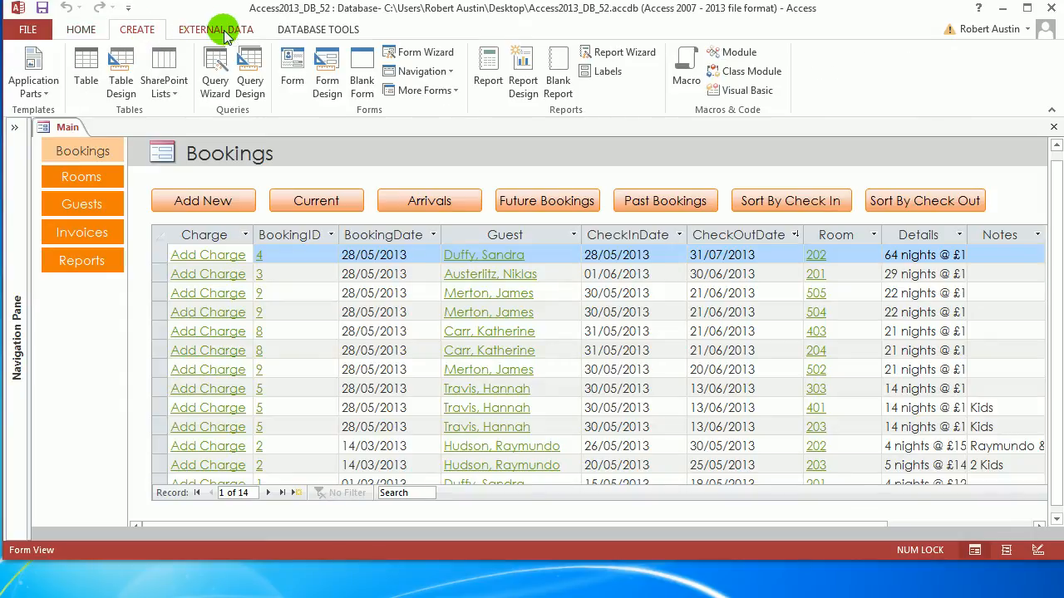
{"action": "left_click", "coordinate": [251, 68]}
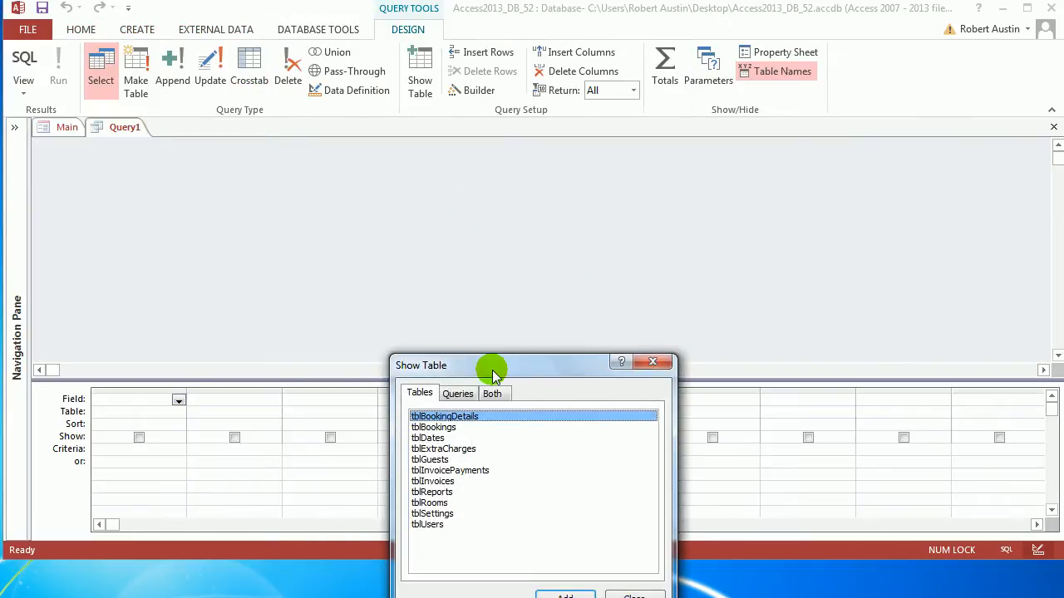
{"action": "left_click_drag", "start_coordinate": [487, 363], "coordinate": [431, 123]}
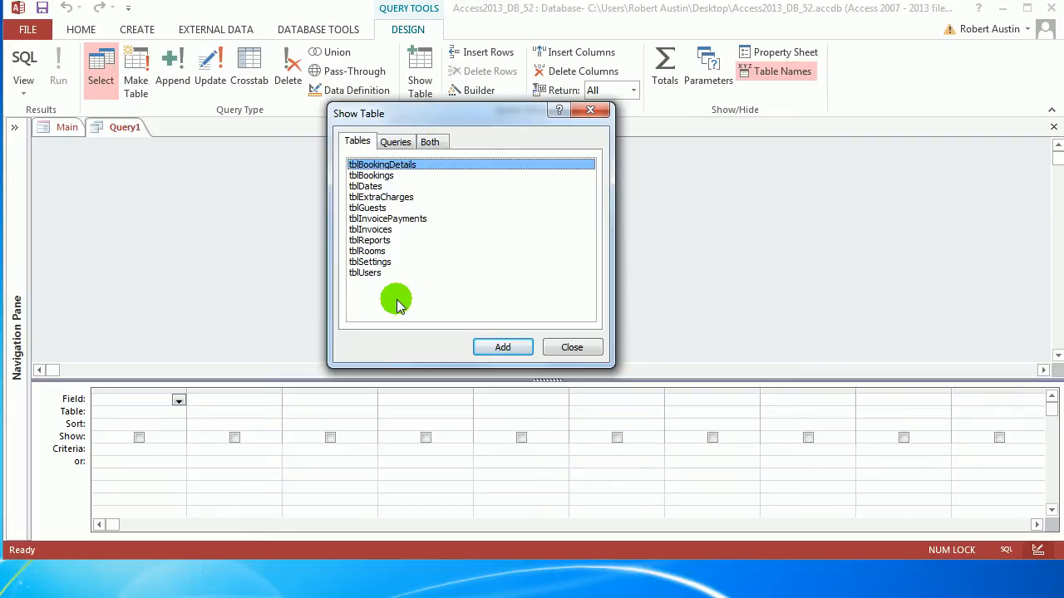
{"action": "left_click", "coordinate": [391, 229]}
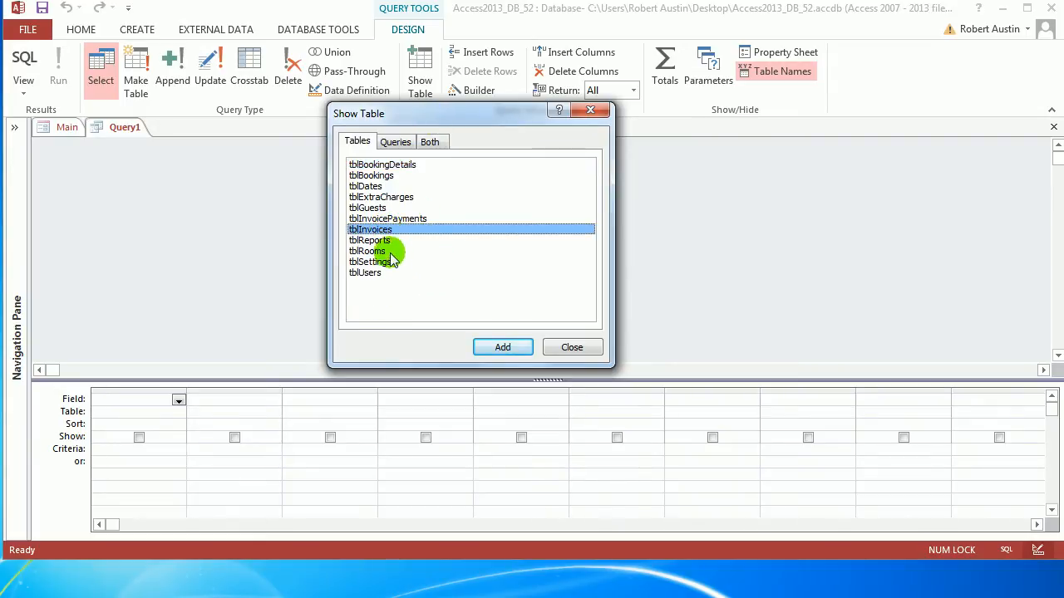
{"action": "left_click", "coordinate": [370, 175]}
{"action": "left_click", "coordinate": [369, 208]}
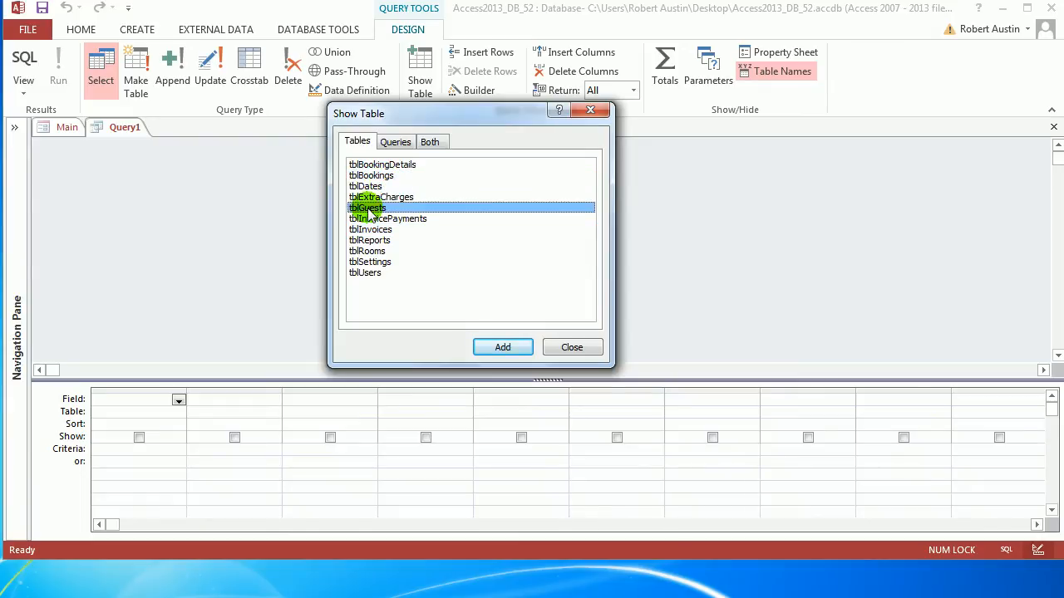
{"action": "left_click", "coordinate": [509, 348]}
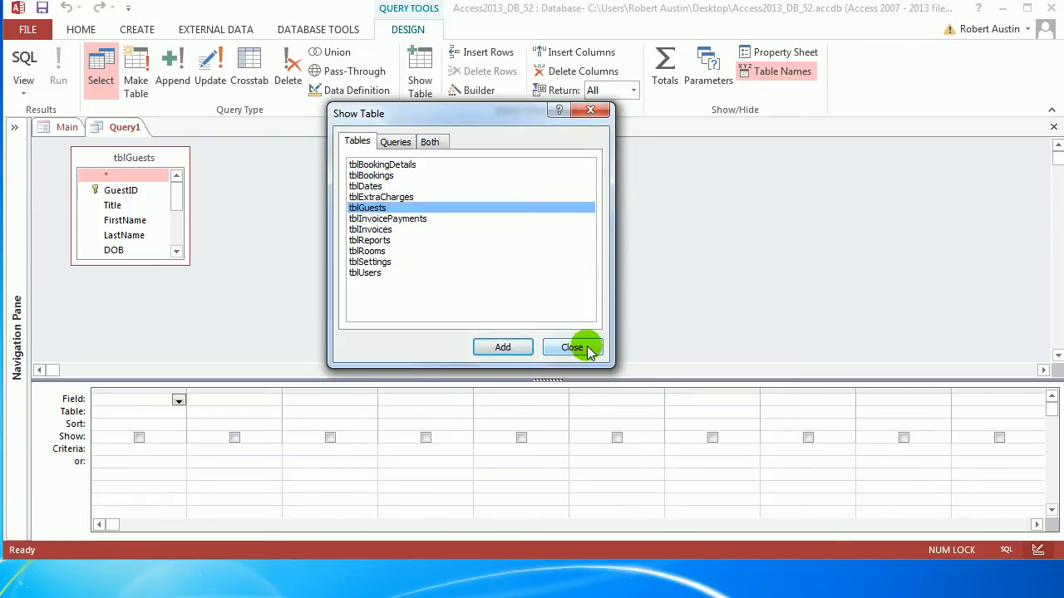
Add the tblBookings and tblInvoices tables to the query and include their BookingID and InvoiceID fields
{"action": "left_click", "coordinate": [370, 175]}
{"action": "left_click", "coordinate": [370, 229], "text": "ctrl"}
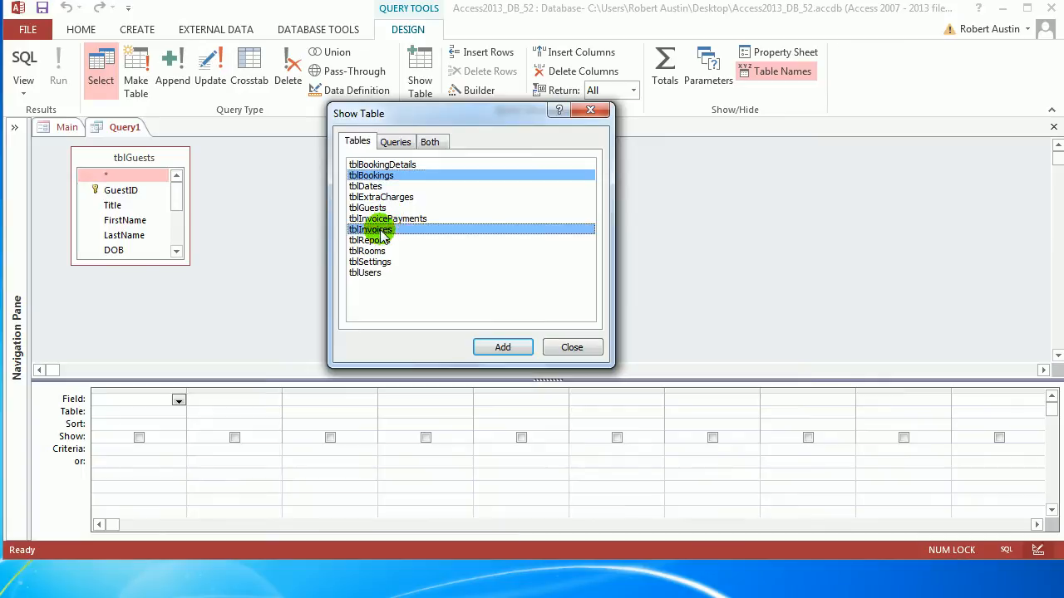
{"action": "left_click", "coordinate": [502, 347]}
{"action": "left_click", "coordinate": [572, 347]}
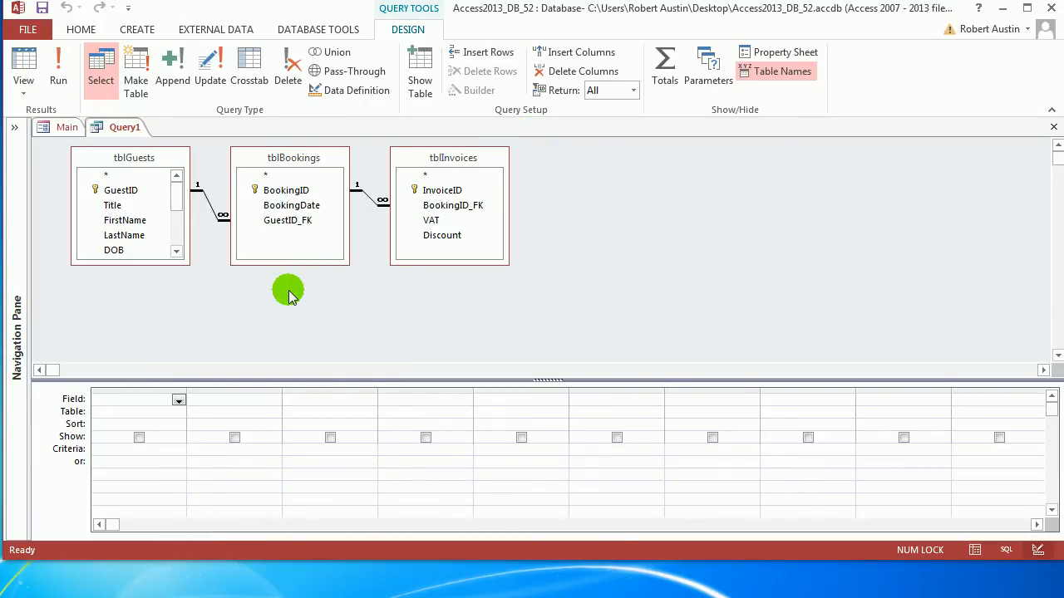
{"action": "double_click", "coordinate": [268, 191]}
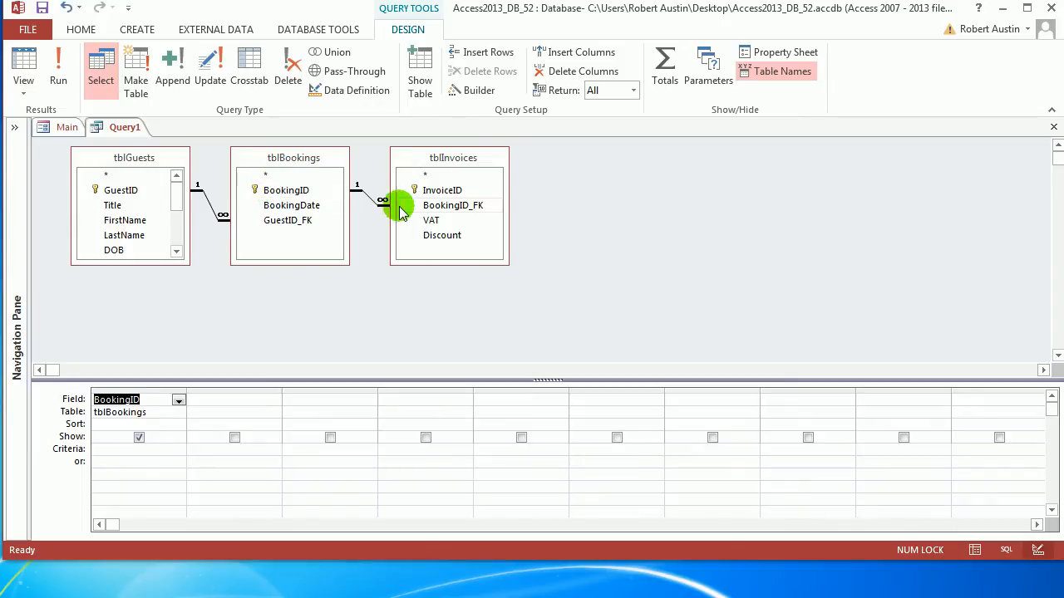
{"action": "double_click", "coordinate": [442, 190]}
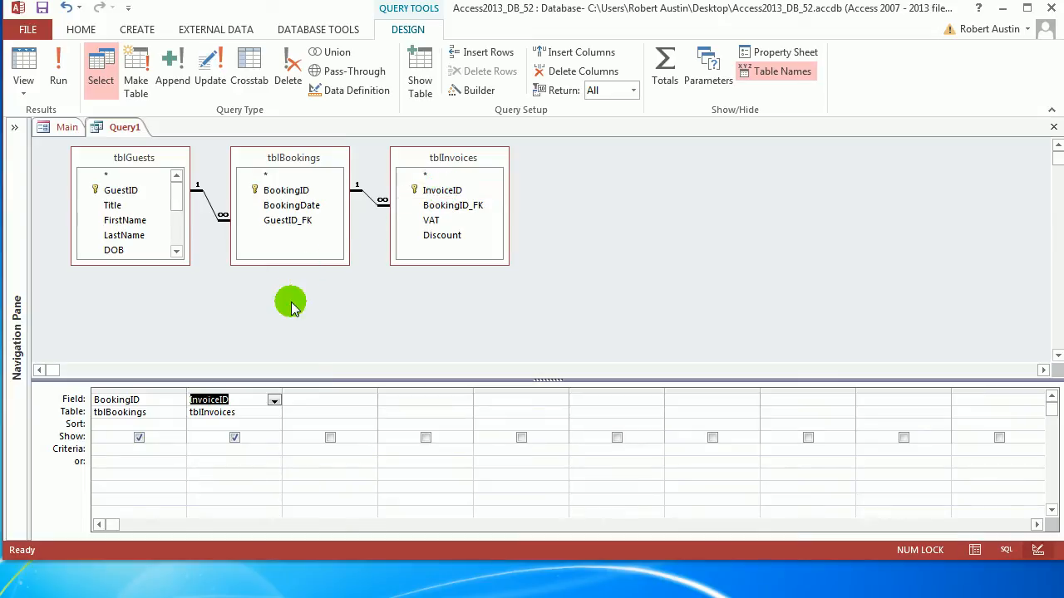
Build a calculated field in the third query column: Guest: [tblGuests].[FirstName] & " " & tblguests.[LastName]
{"action": "left_click", "coordinate": [314, 402]}
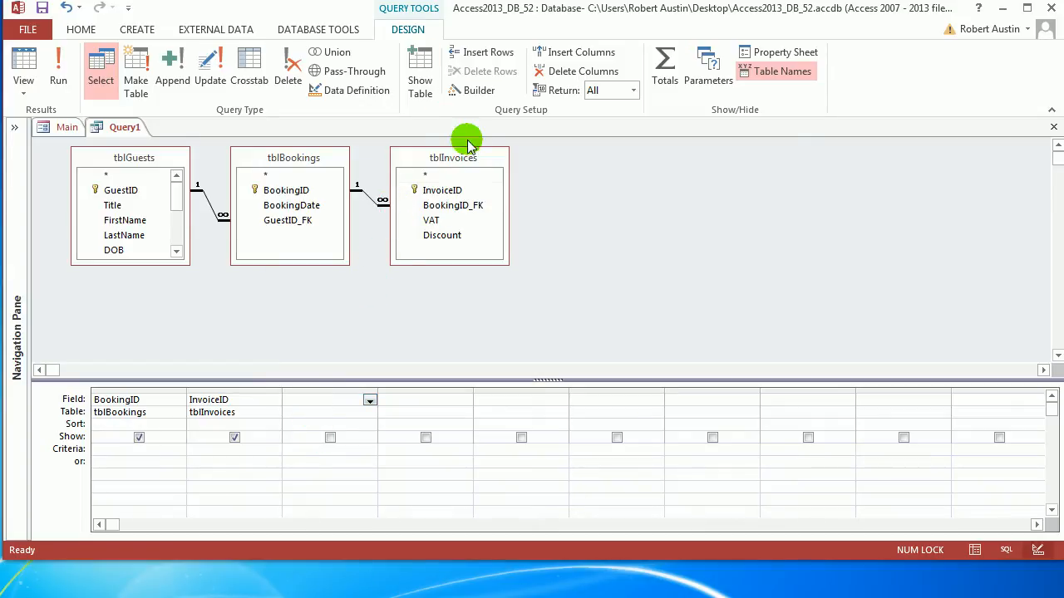
{"action": "left_click", "coordinate": [480, 91]}
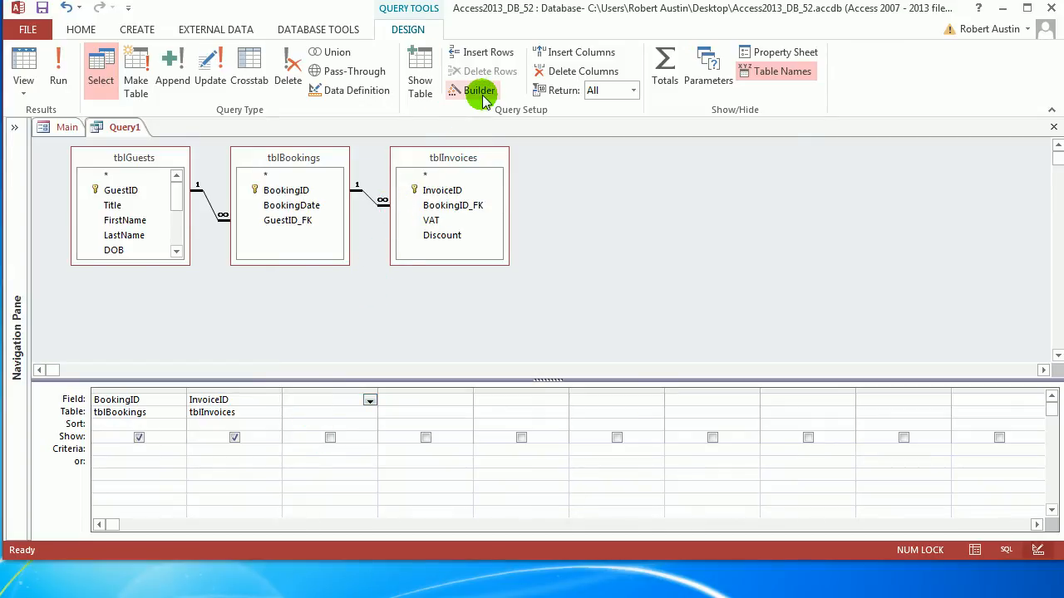
{"action": "type", "text": "G"}
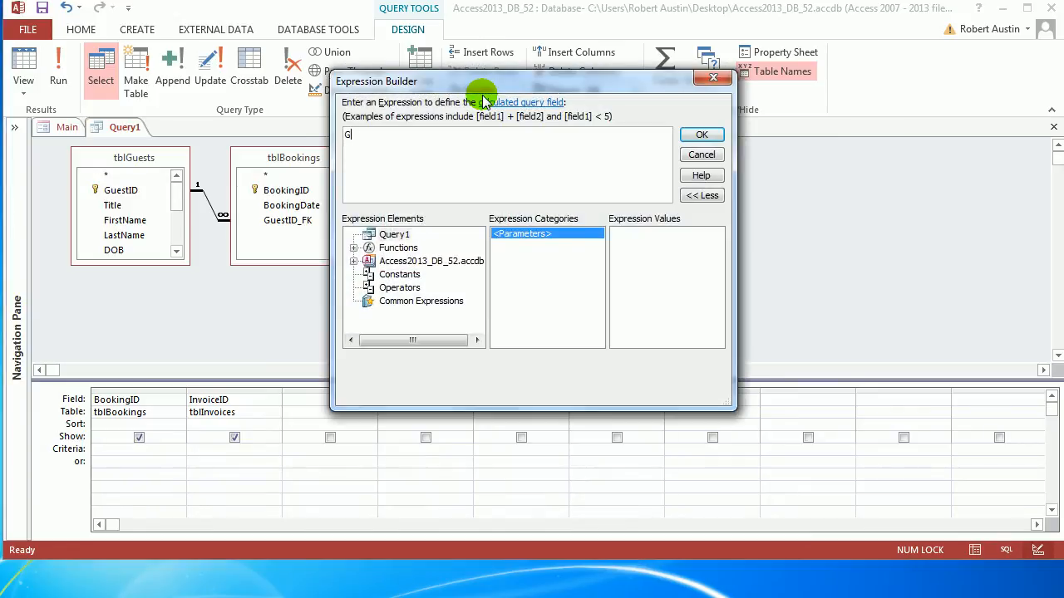
{"action": "type", "text": "uest: [tbl"}
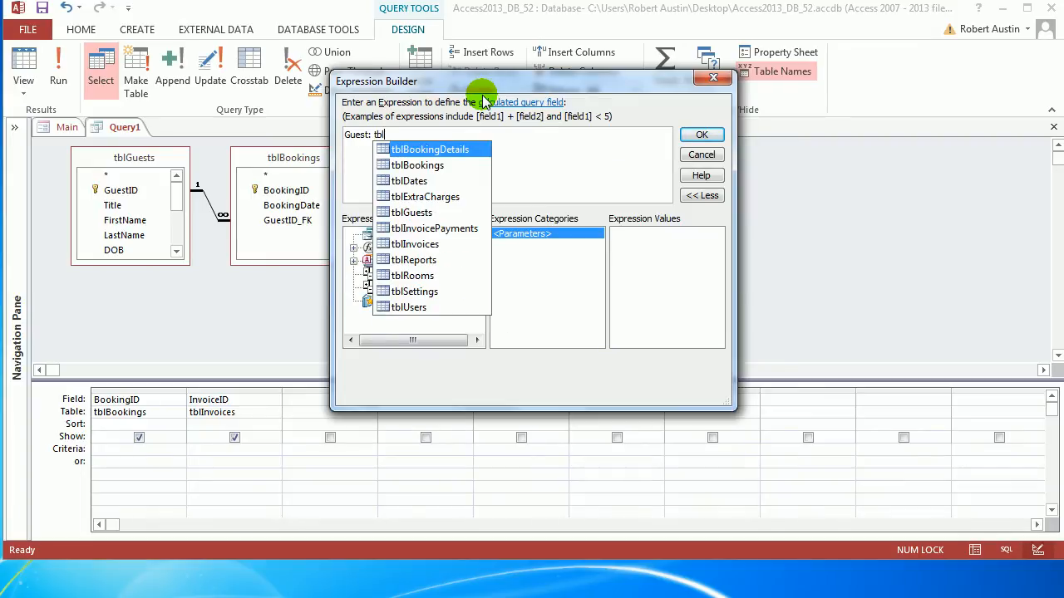
{"action": "type", "text": "Guests"}
{"action": "key", "text": "Tab"}
{"action": "type", "text": ".f"}
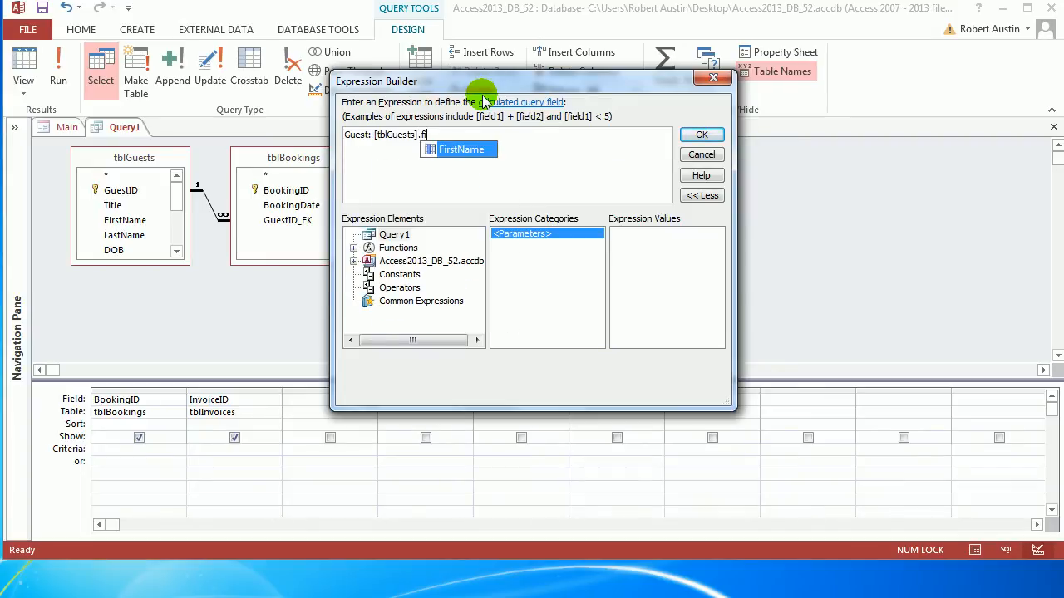
{"action": "key", "text": "Tab"}
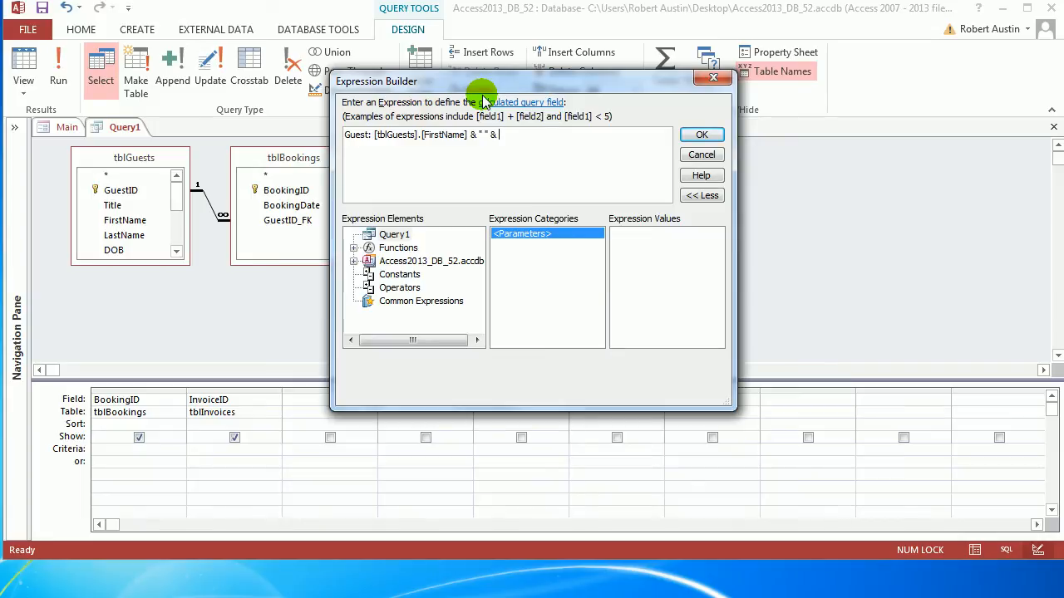
{"action": "type", "text": "tbl"}
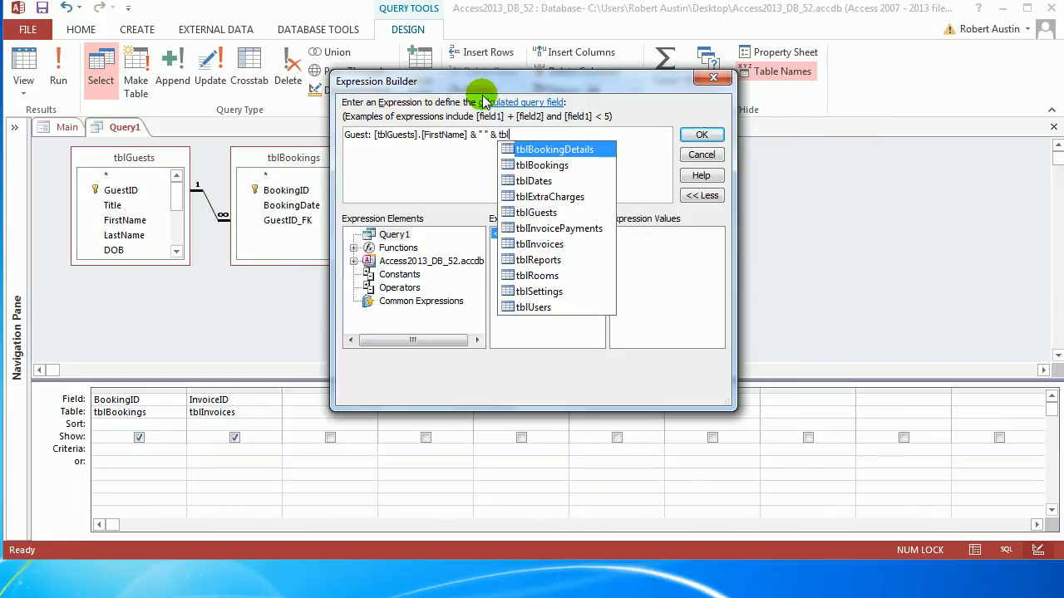
{"action": "type", "text": "guests.ls"}
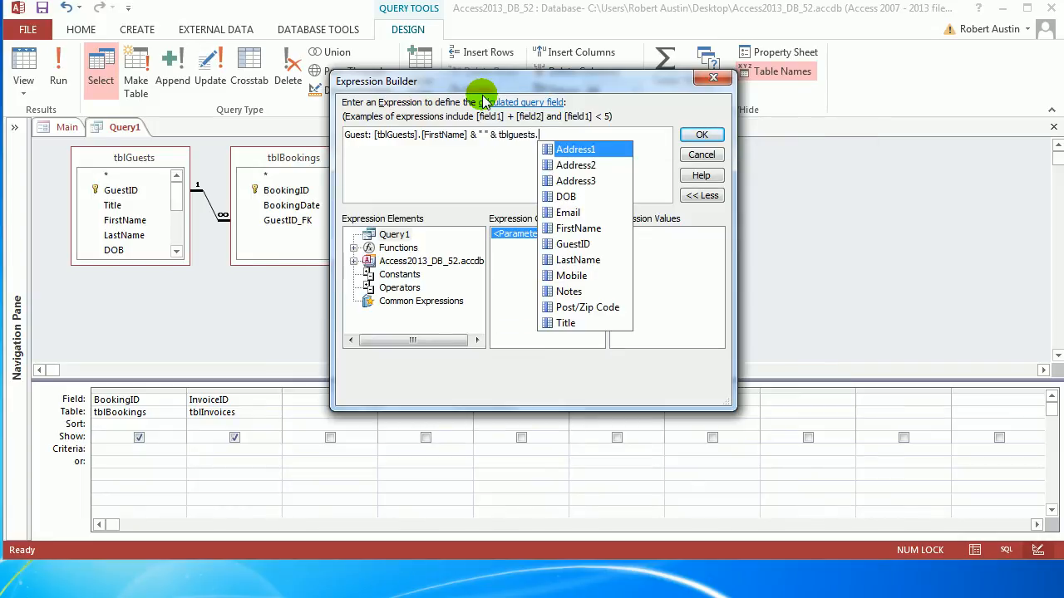
{"action": "key", "text": "Tab"}
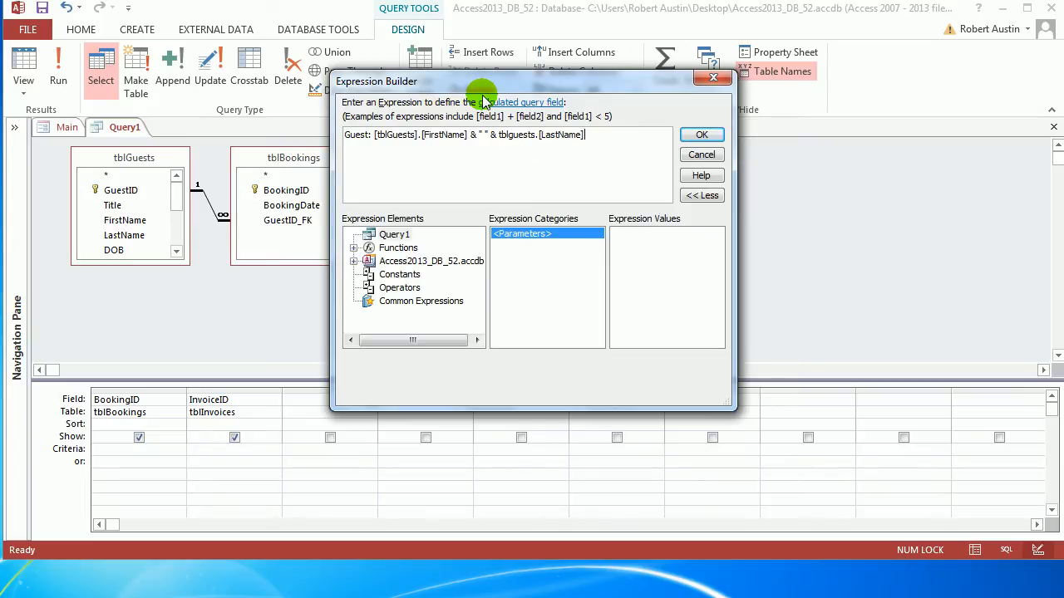
{"action": "left_click", "coordinate": [698, 137]}
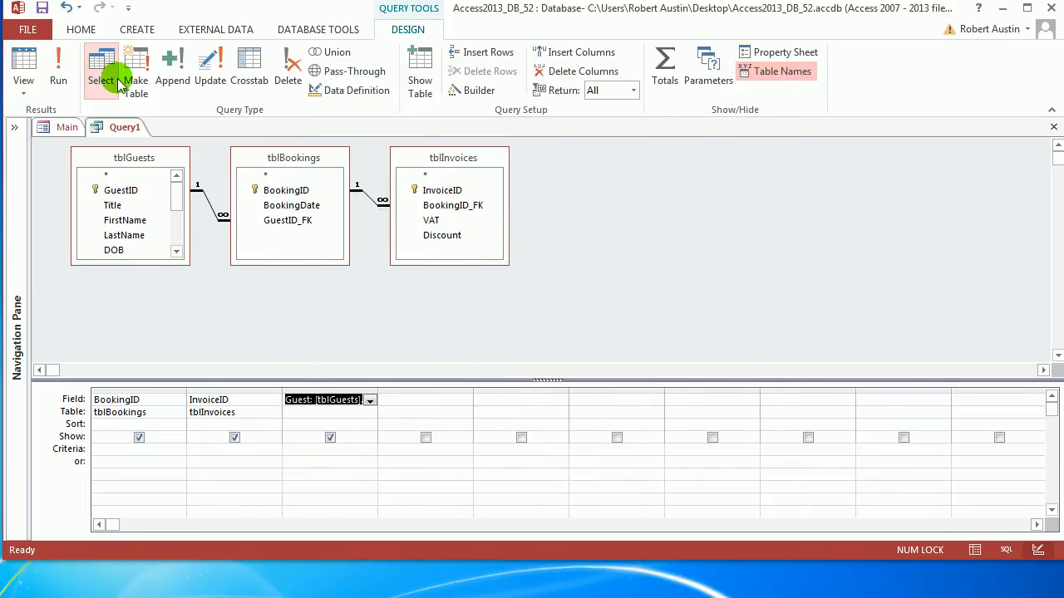
Show the query's records in Datasheet view to check the booking, invoice and guest columns
{"action": "left_click", "coordinate": [33, 69]}
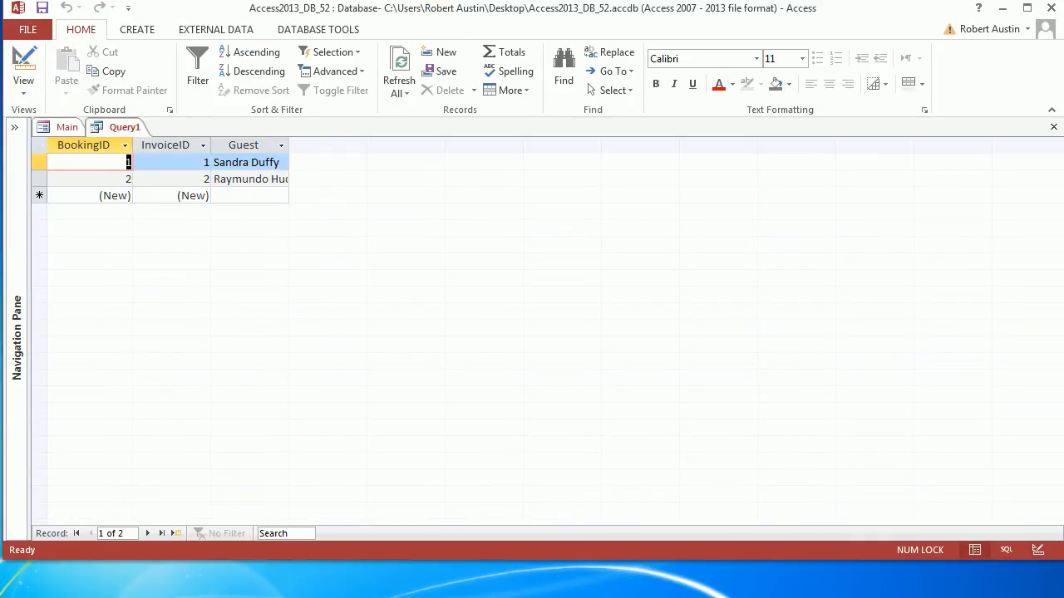
{"action": "mouse_move", "coordinate": [276, 597]}
{"action": "left_click", "coordinate": [403, 595]}
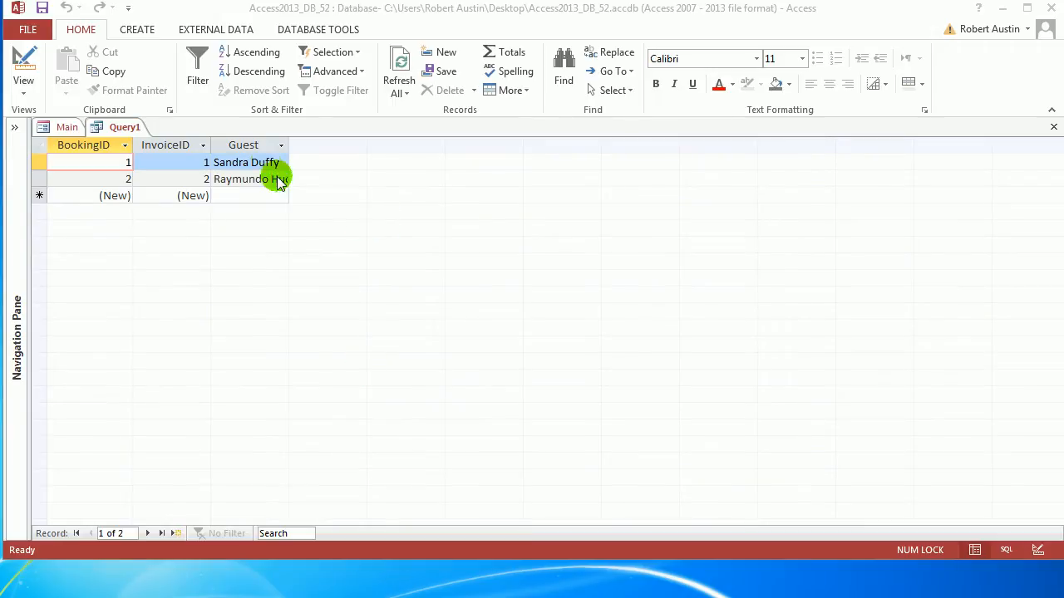
Add the BookingDate field from tblBookings and the Discount field from tblInvoices to the query, and run it
{"action": "right_click", "coordinate": [137, 127]}
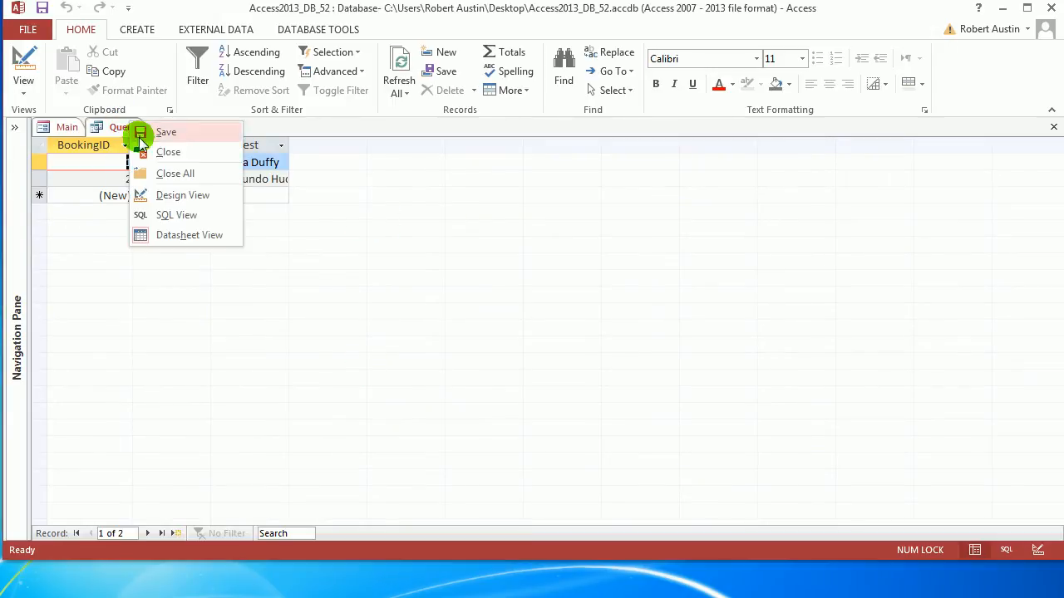
{"action": "left_click", "coordinate": [163, 195]}
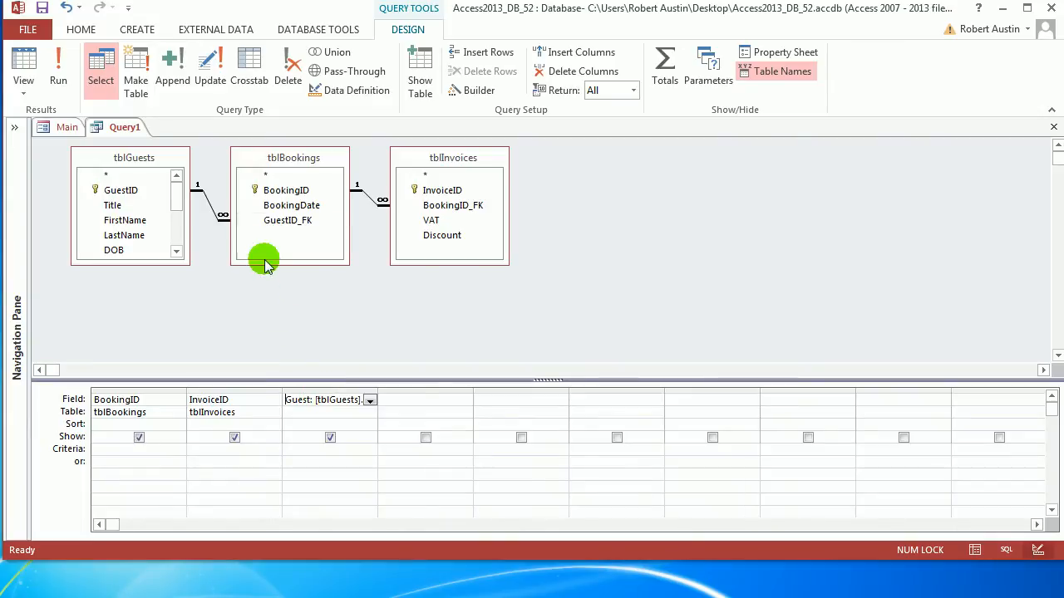
{"action": "left_click", "coordinate": [286, 205]}
{"action": "left_click_drag", "start_coordinate": [371, 298], "coordinate": [452, 429]}
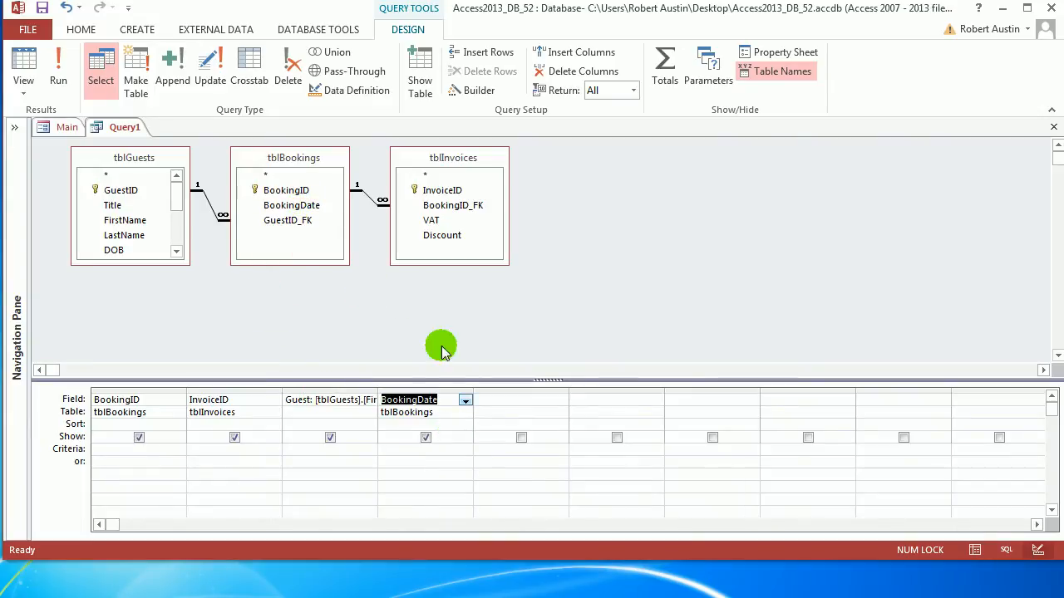
{"action": "left_click_drag", "start_coordinate": [443, 241], "coordinate": [528, 462]}
{"action": "left_click", "coordinate": [58, 60]}
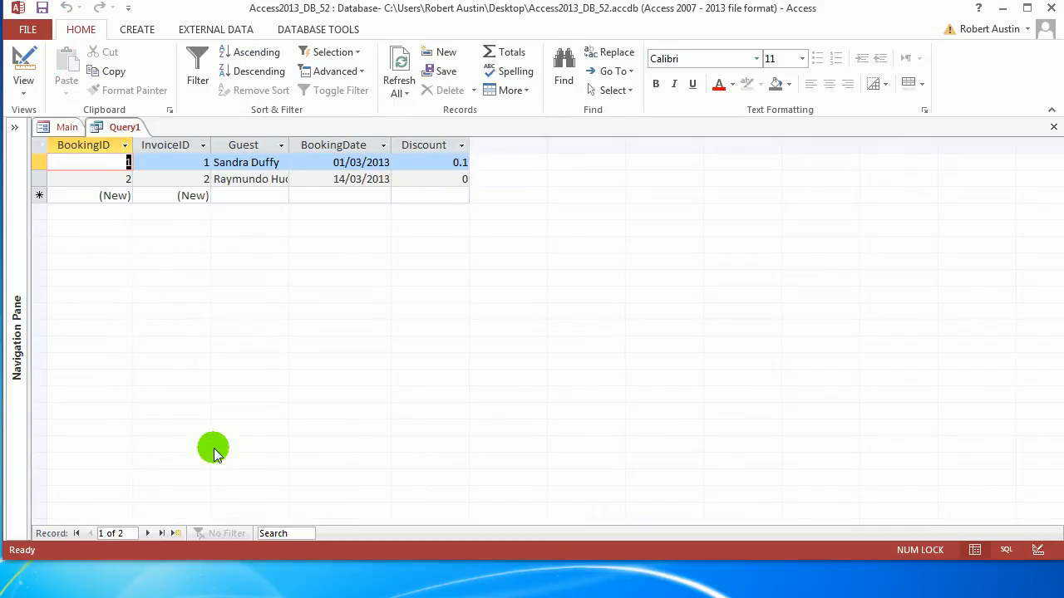
{"action": "mouse_move", "coordinate": [276, 590]}
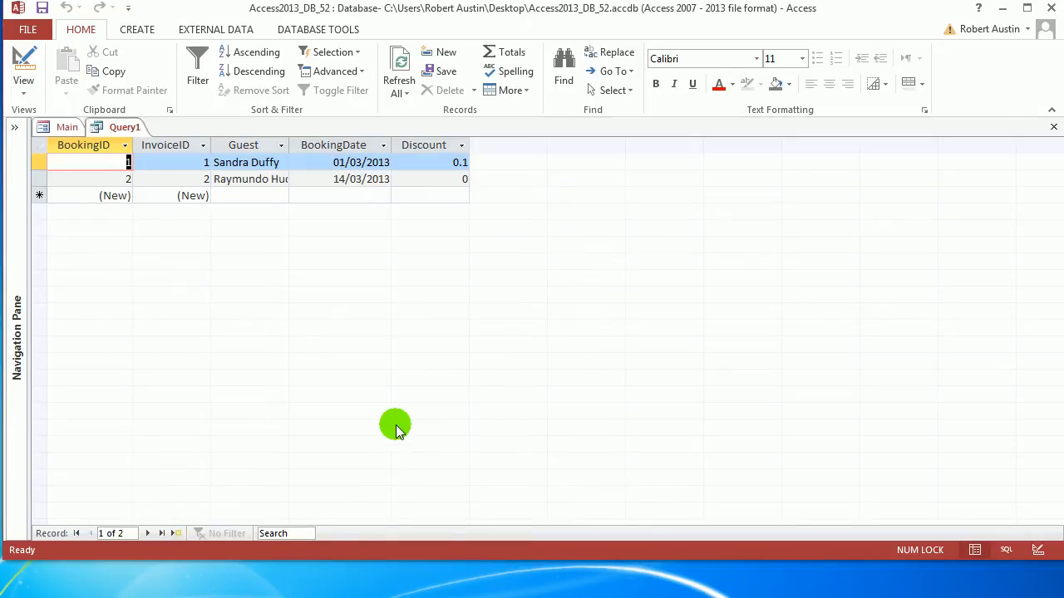
Save the query under the name qryBookingsForInvoices
{"action": "right_click", "coordinate": [126, 133]}
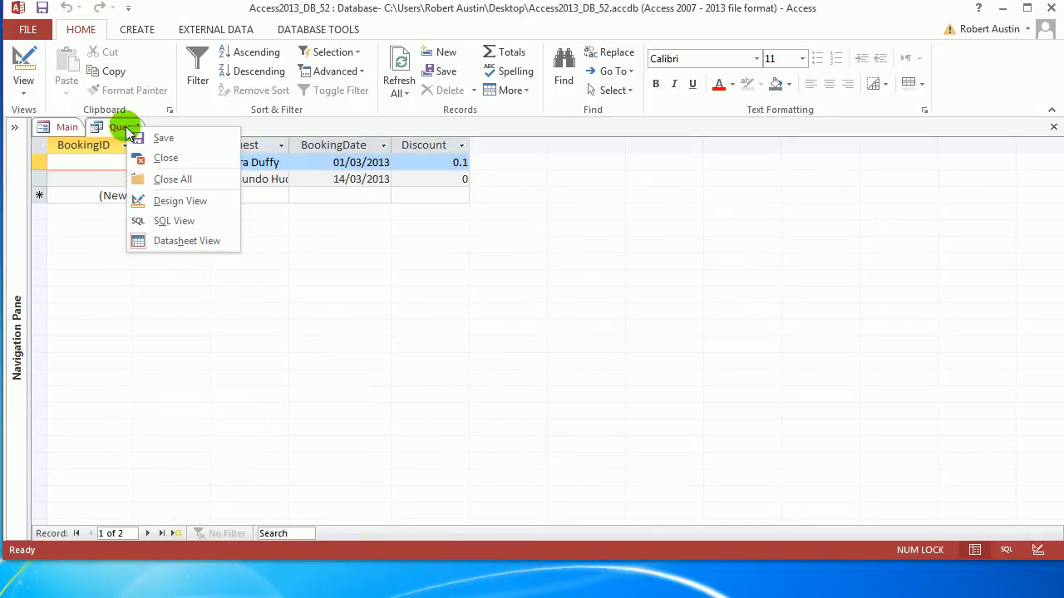
{"action": "left_click", "coordinate": [146, 136]}
{"action": "type", "text": "a"}
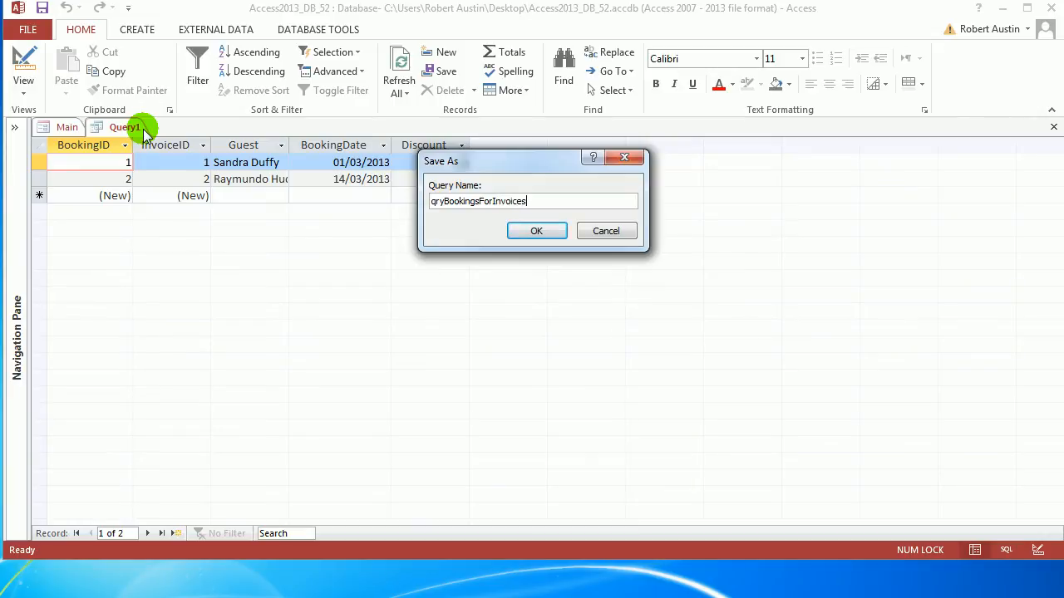
{"action": "left_click", "coordinate": [542, 229]}
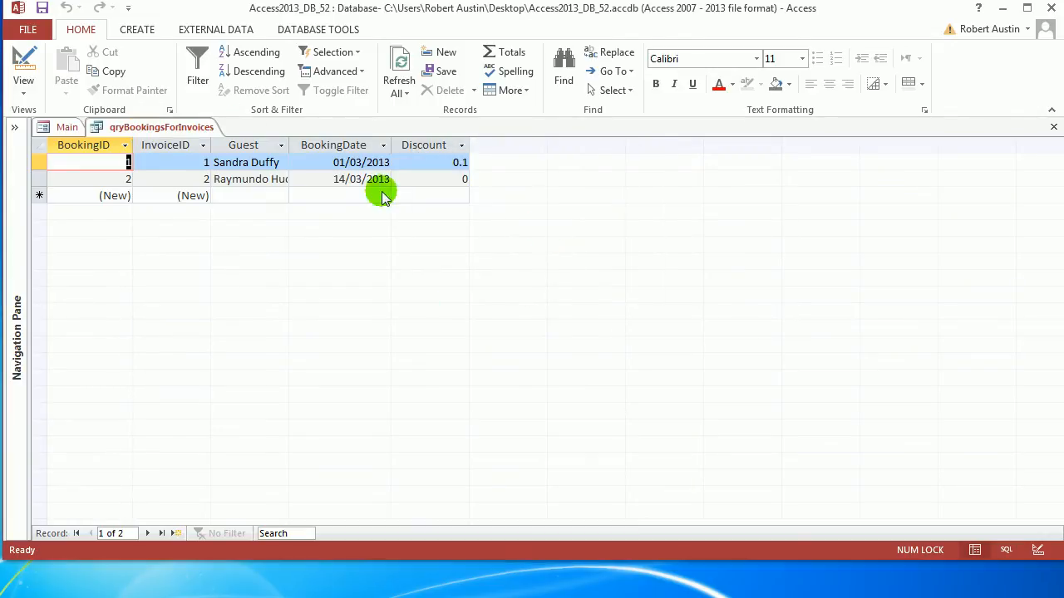
Close the qryBookingsForInvoices query and the Main form
{"action": "right_click", "coordinate": [202, 137]}
{"action": "left_click", "coordinate": [203, 163]}
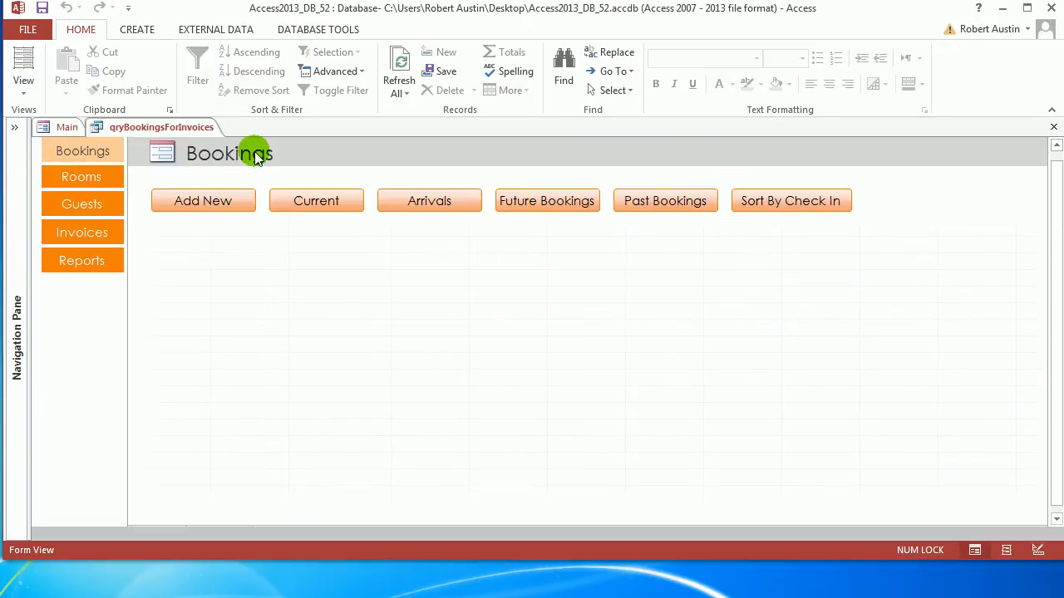
{"action": "right_click", "coordinate": [60, 126]}
{"action": "left_click", "coordinate": [93, 149]}
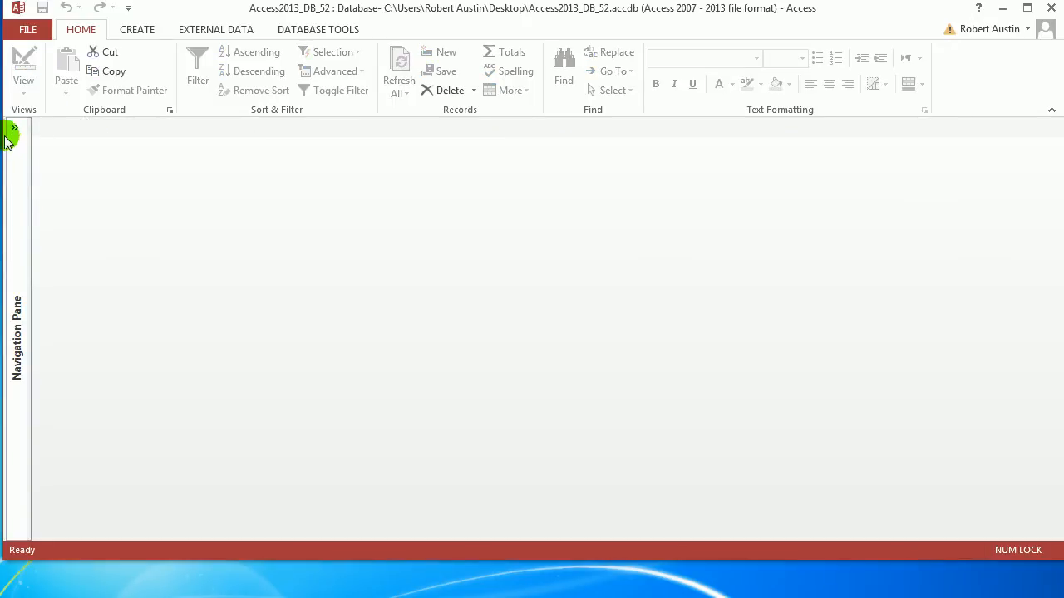
Select qryBookingsForInvoices among the database objects and create a new blank report in Design view
{"action": "left_click", "coordinate": [15, 131]}
{"action": "left_click_drag", "start_coordinate": [226, 409], "coordinate": [221, 454]}
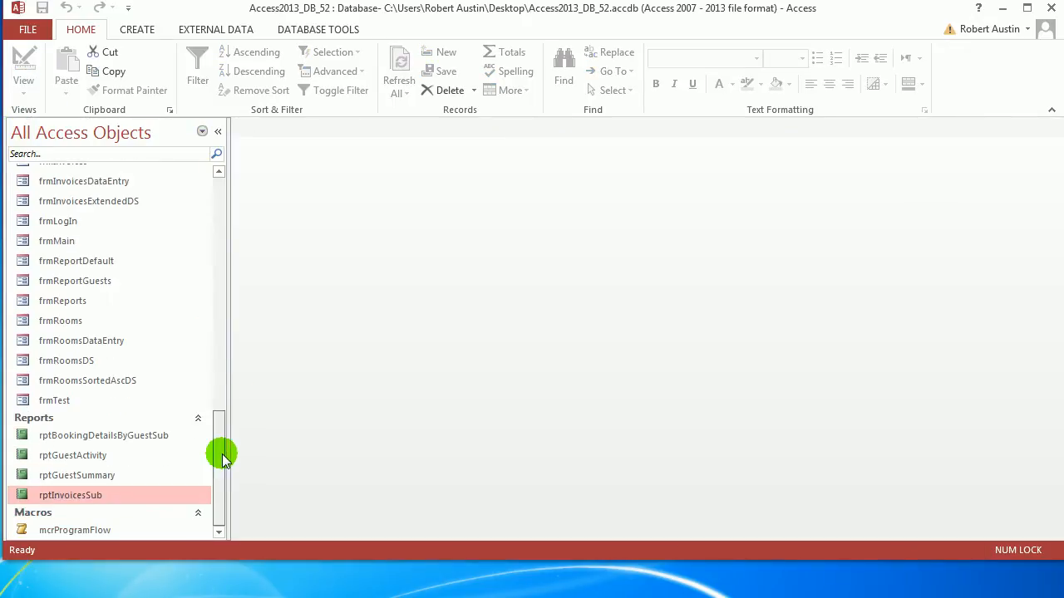
{"action": "scroll", "coordinate": [47, 375], "scroll_direction": "up", "scroll_amount": 8}
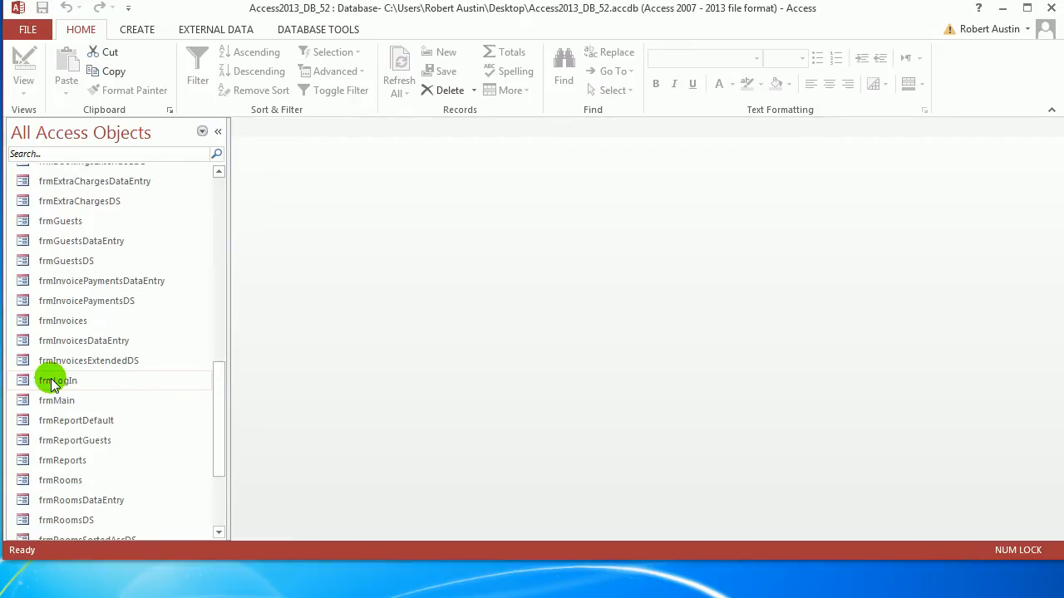
{"action": "scroll", "coordinate": [53, 383], "scroll_direction": "up", "scroll_amount": 2}
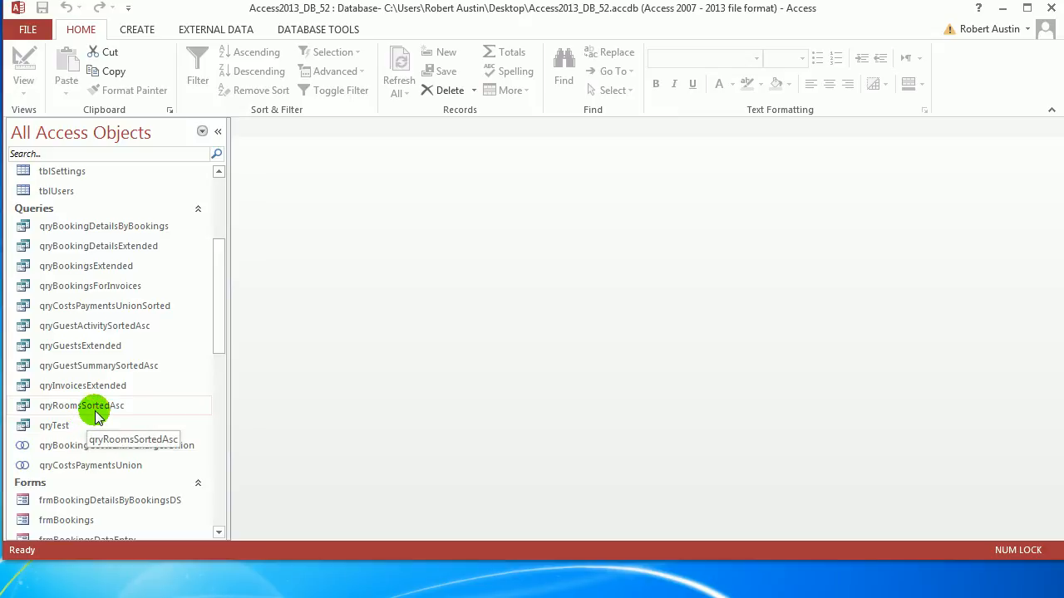
{"action": "left_click", "coordinate": [93, 290]}
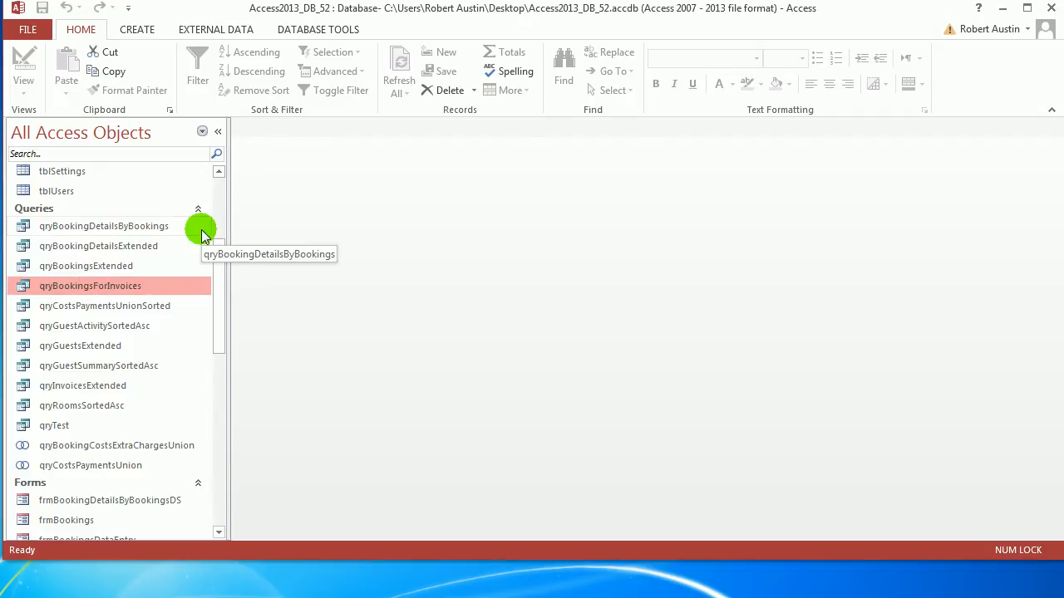
{"action": "left_click", "coordinate": [137, 30]}
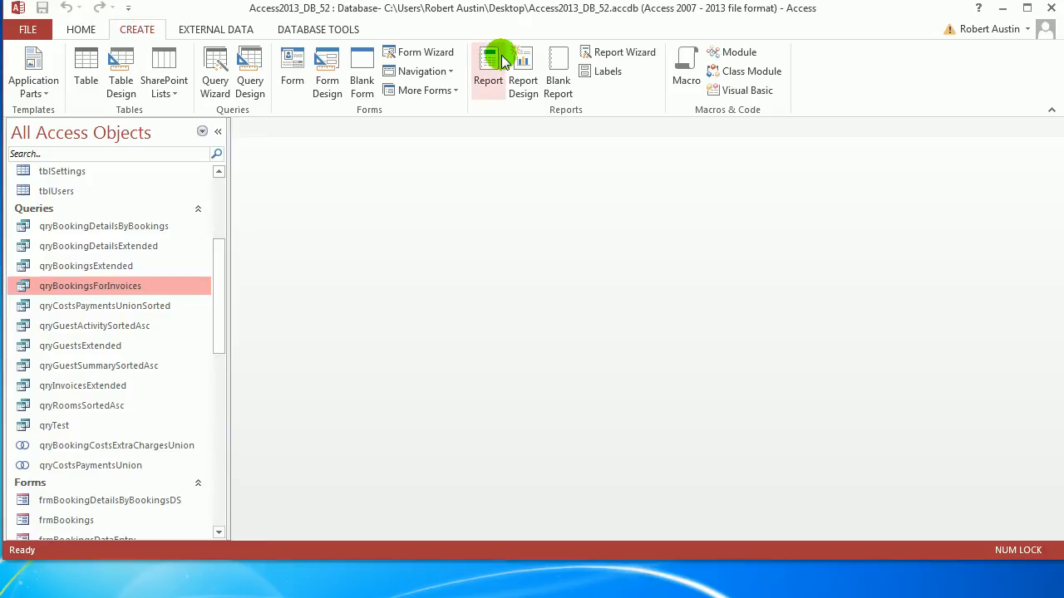
{"action": "left_click", "coordinate": [524, 86]}
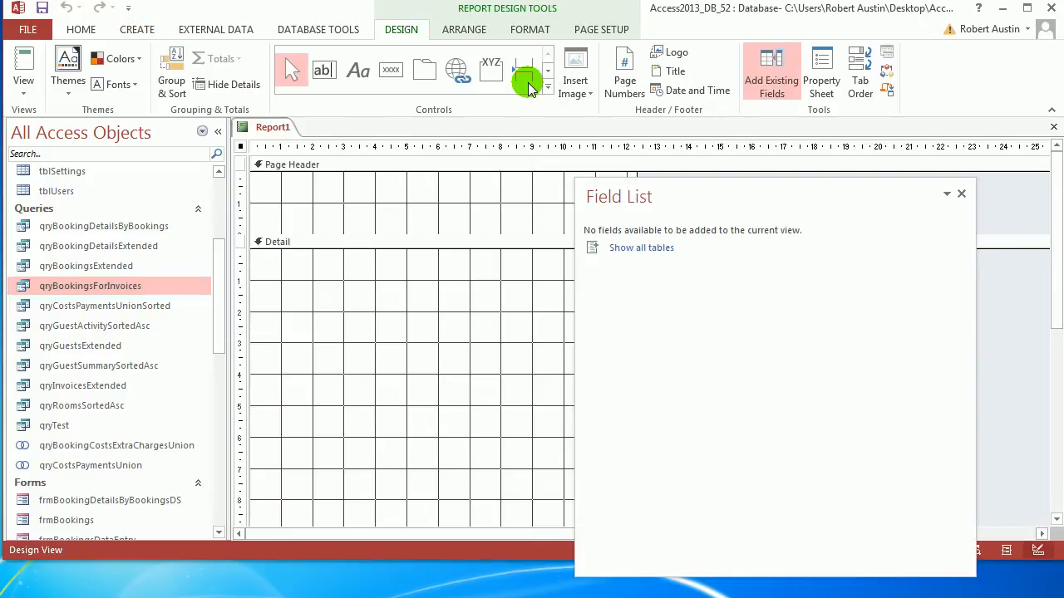
Set the report's Record Source property to qryBookingsForInvoices
{"action": "left_click_drag", "start_coordinate": [615, 200], "coordinate": [722, 467]}
{"action": "mouse_move", "coordinate": [1056, 253]}
{"action": "left_mouse_down"}
{"action": "mouse_move", "coordinate": [1053, 328]}
{"action": "mouse_move", "coordinate": [1057, 244]}
{"action": "left_mouse_up"}
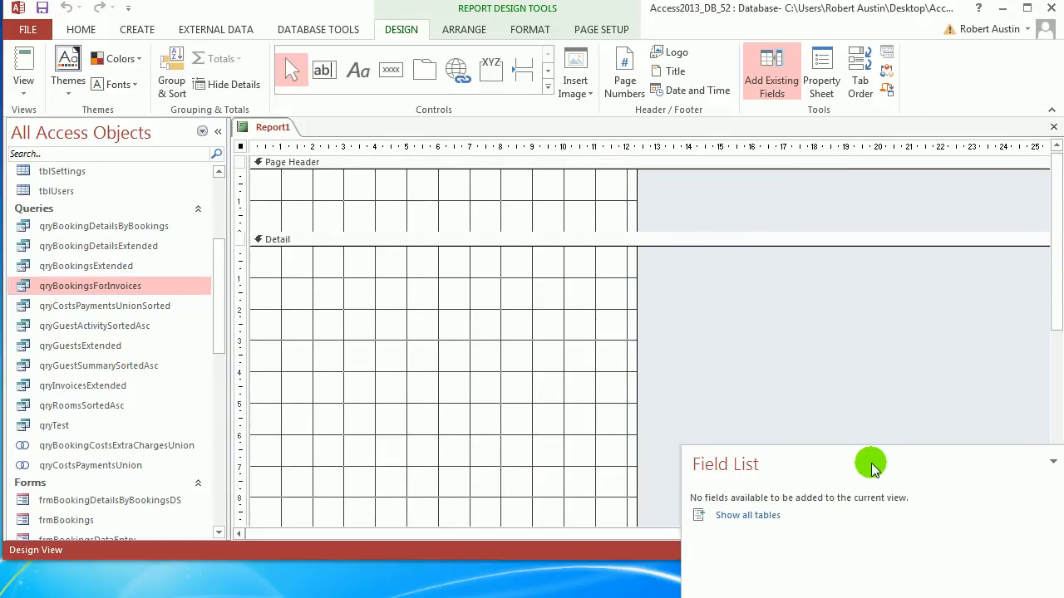
{"action": "left_click_drag", "start_coordinate": [874, 466], "coordinate": [795, 237]}
{"action": "key", "text": "F4"}
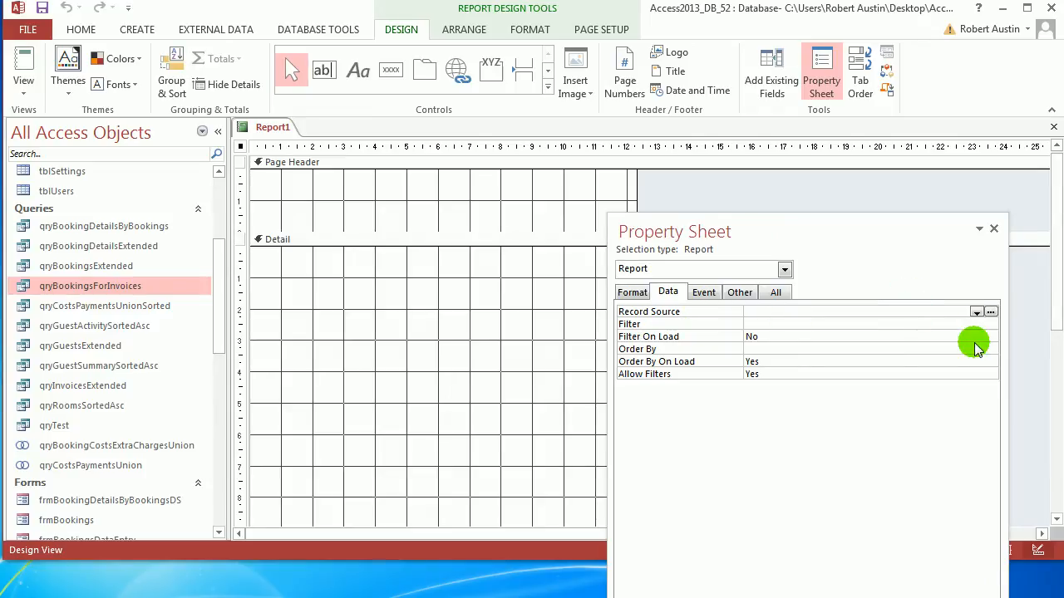
{"action": "left_click", "coordinate": [975, 312]}
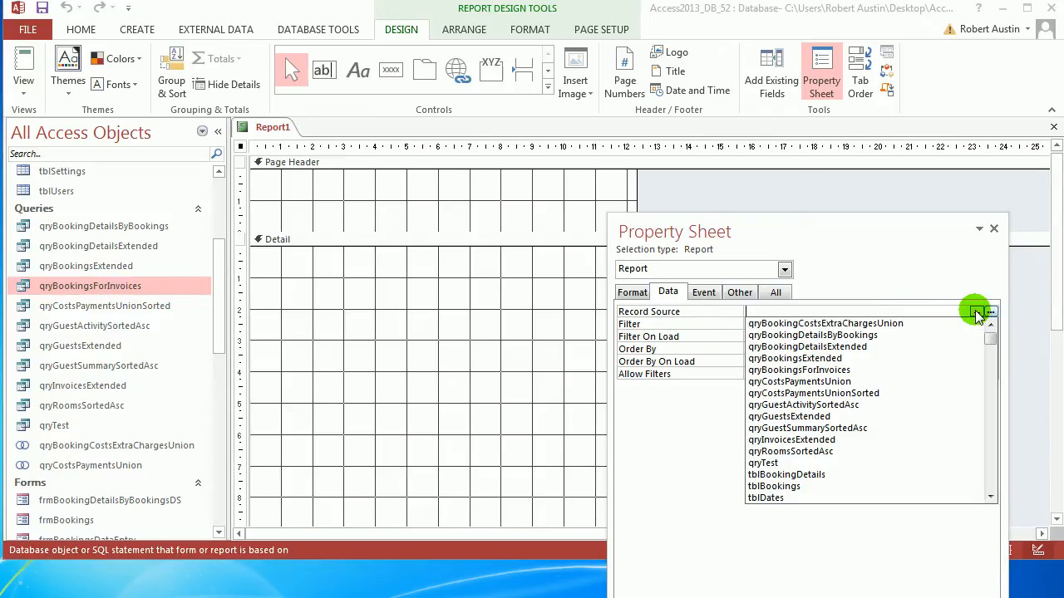
{"action": "left_click", "coordinate": [879, 369]}
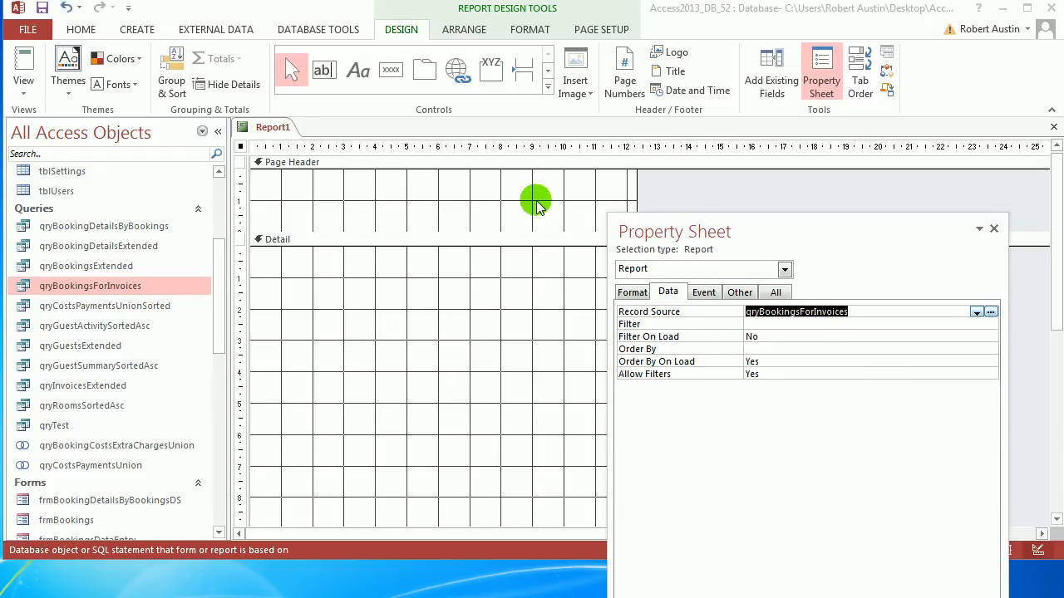
Add a title to the report header with the text Invoice
{"action": "left_click", "coordinate": [675, 73]}
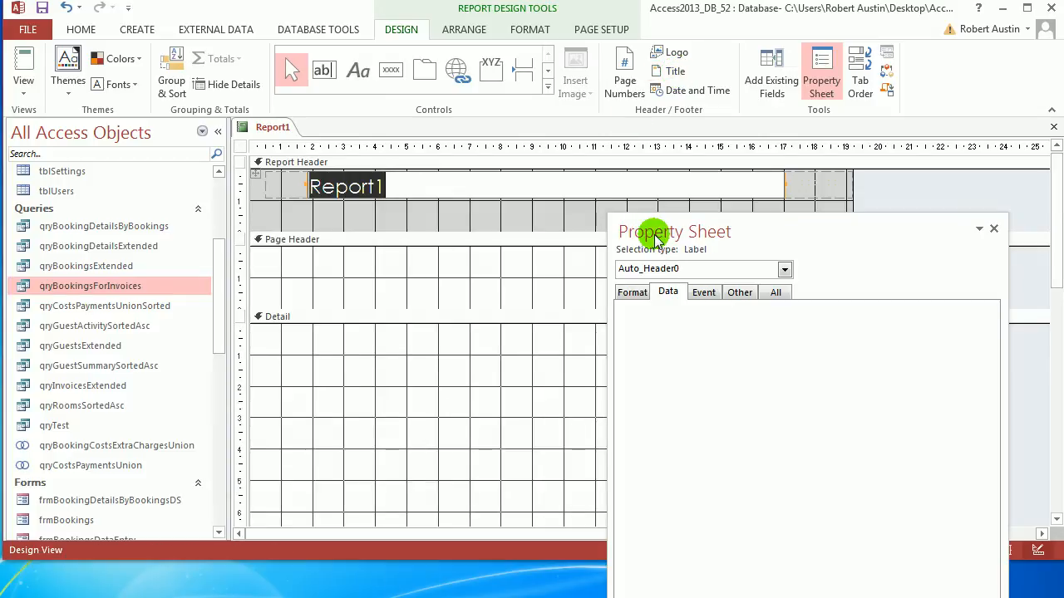
{"action": "left_click_drag", "start_coordinate": [656, 237], "coordinate": [763, 349]}
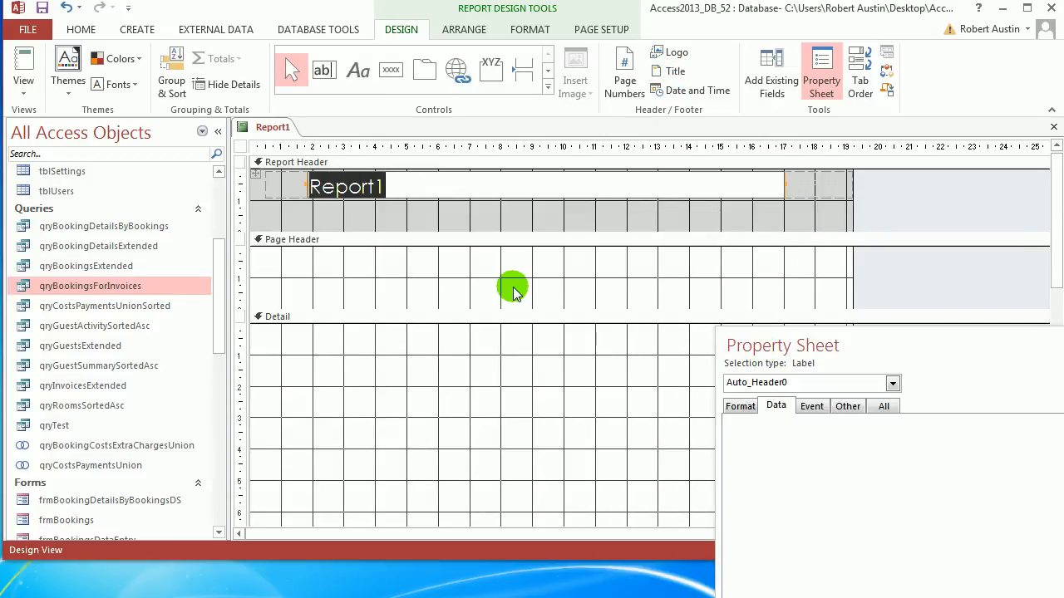
{"action": "type", "text": "Invoice"}
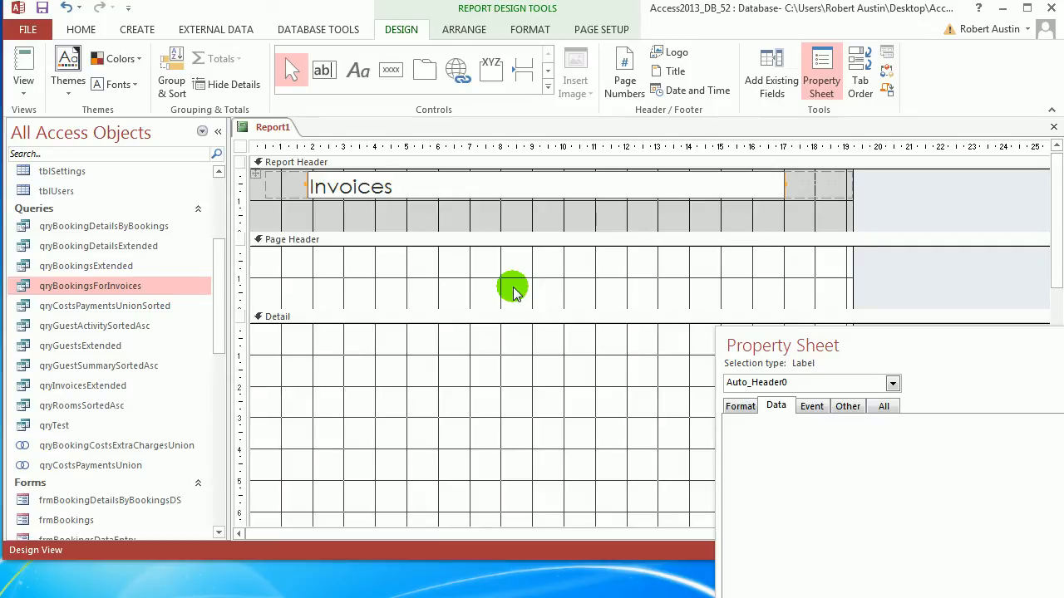
{"action": "left_click", "coordinate": [546, 215]}
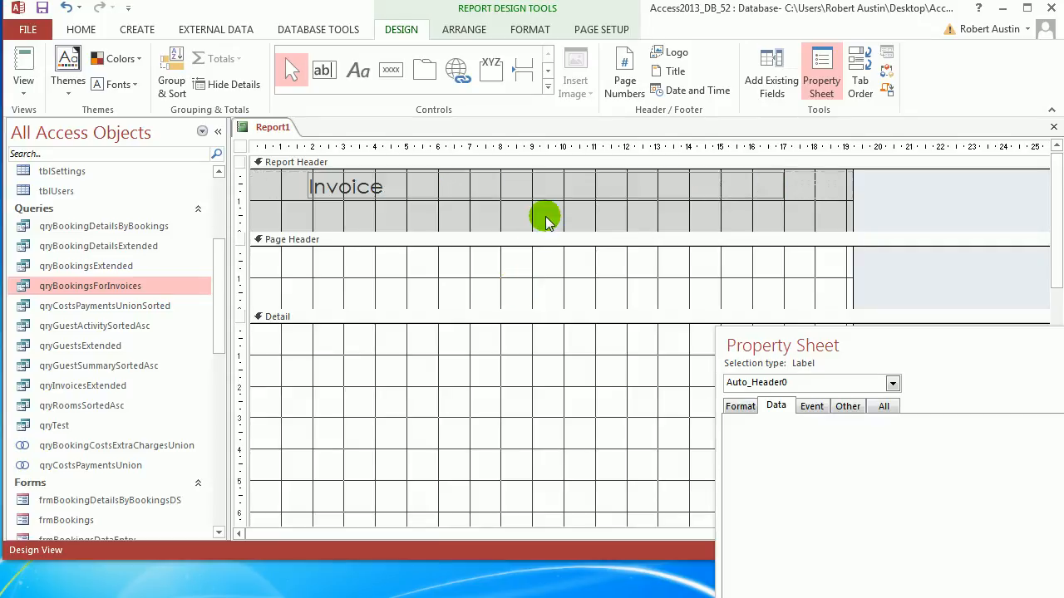
Insert the date and time in the report header and collapse the Page Header section to no height
{"action": "left_click", "coordinate": [683, 90]}
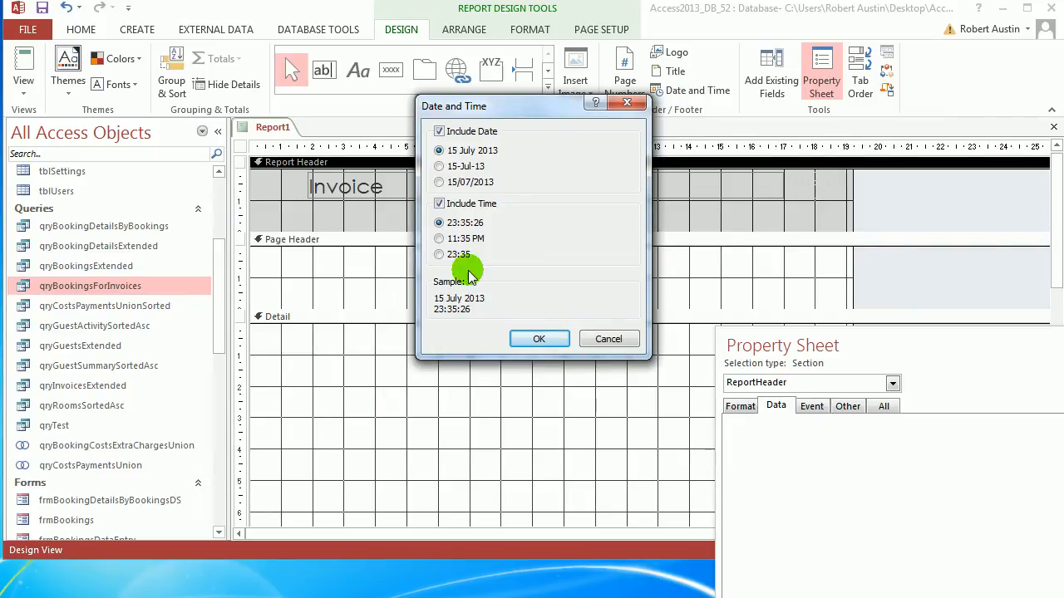
{"action": "left_click", "coordinate": [538, 339]}
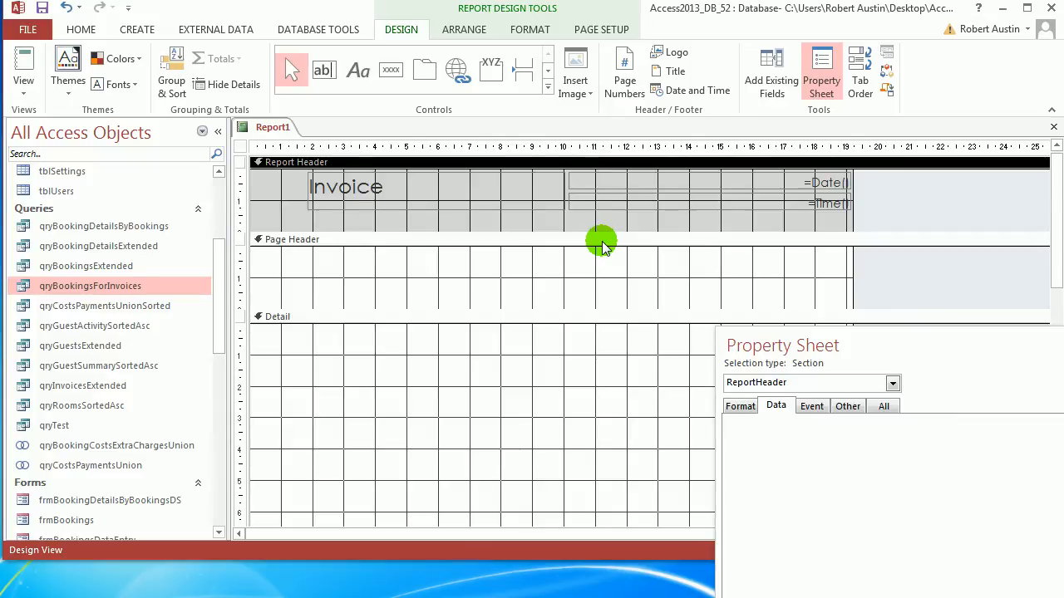
{"action": "left_click", "coordinate": [349, 196]}
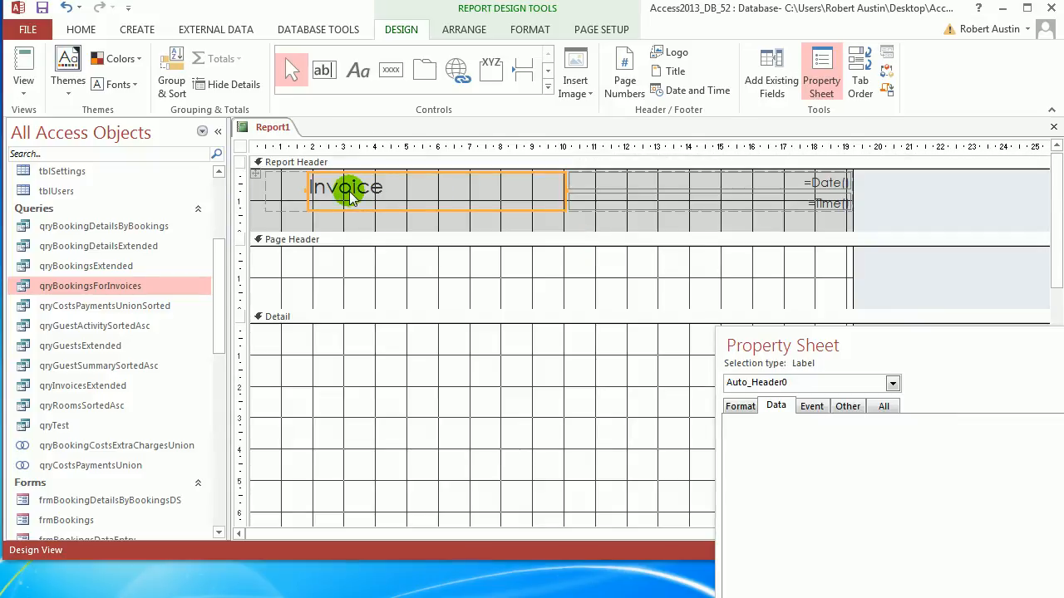
{"action": "left_click", "coordinate": [381, 300]}
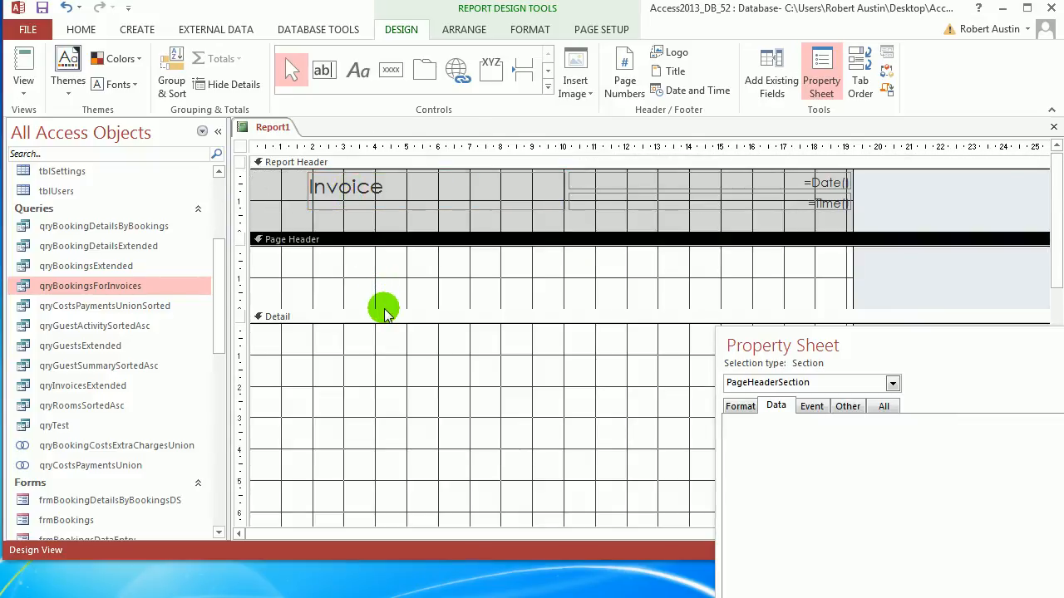
{"action": "left_click_drag", "start_coordinate": [385, 310], "coordinate": [399, 251]}
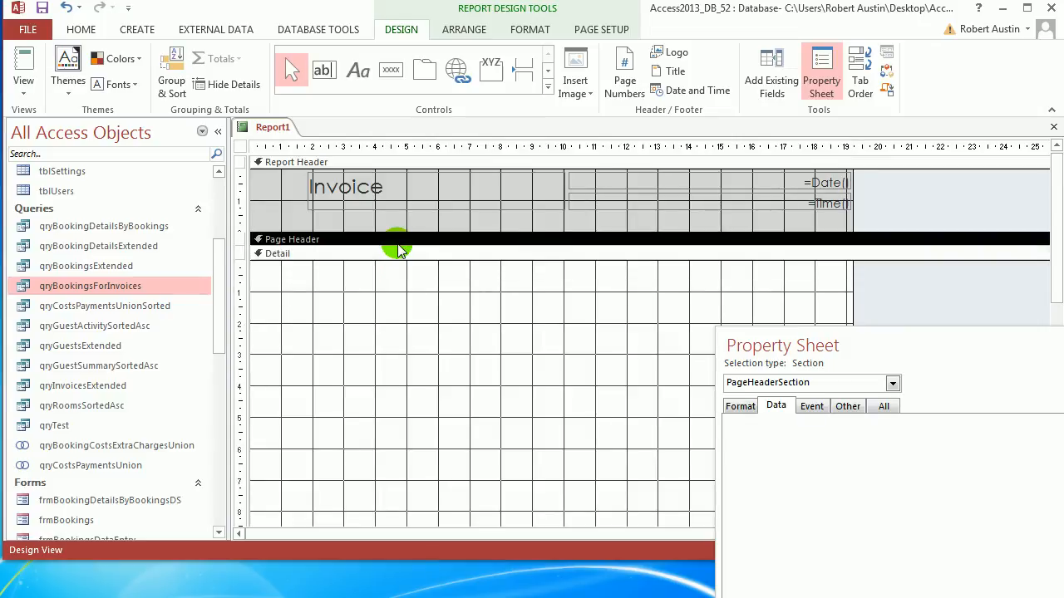
Add the InvoiceID field to the Detail section in a stacked layout and move it near the section's upper-left corner
{"action": "left_click", "coordinate": [769, 68]}
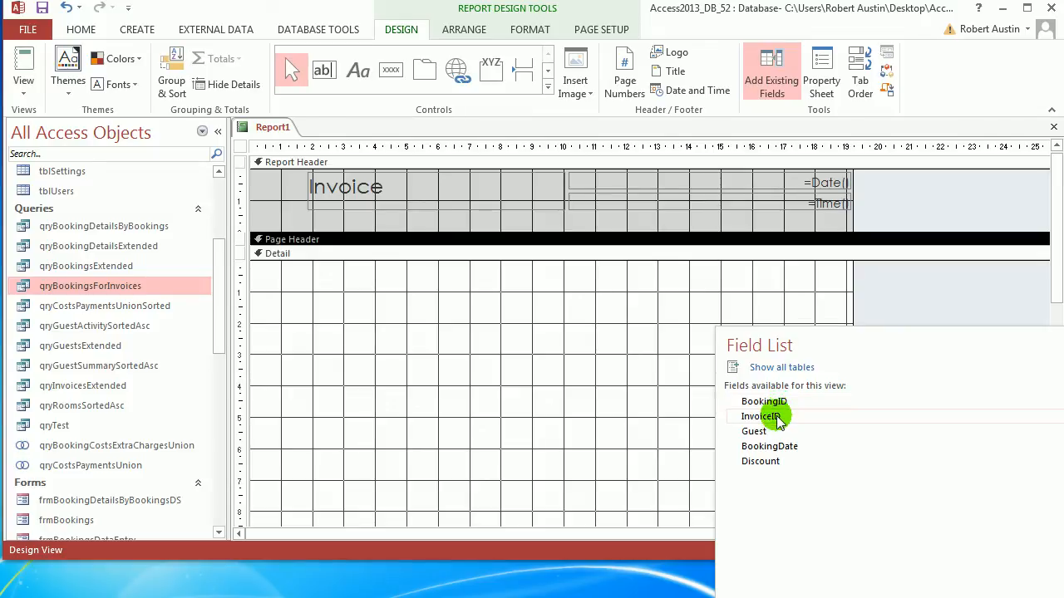
{"action": "left_click_drag", "start_coordinate": [758, 416], "coordinate": [434, 281]}
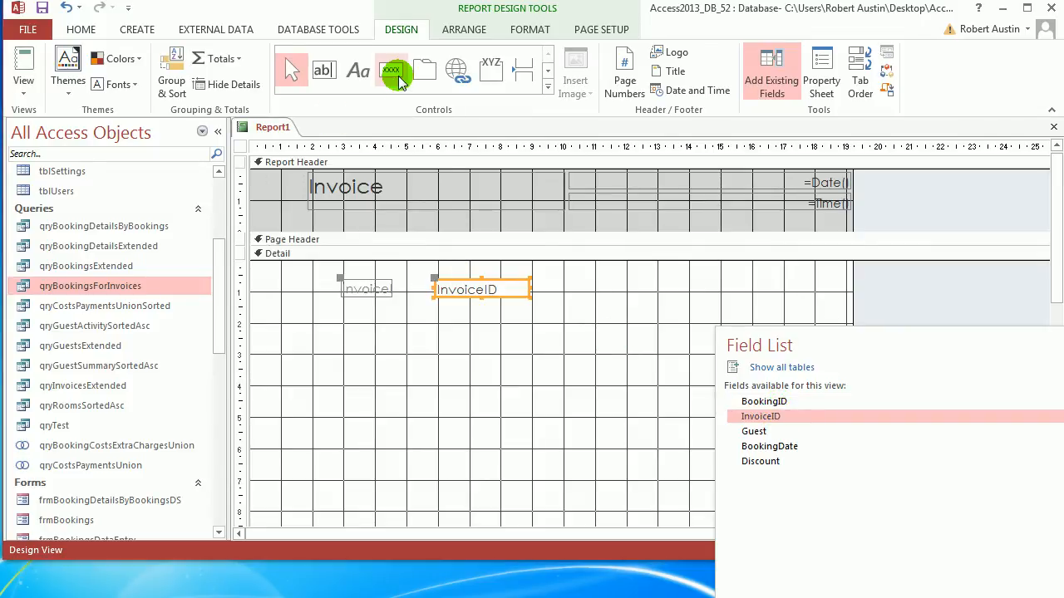
{"action": "left_click", "coordinate": [458, 31]}
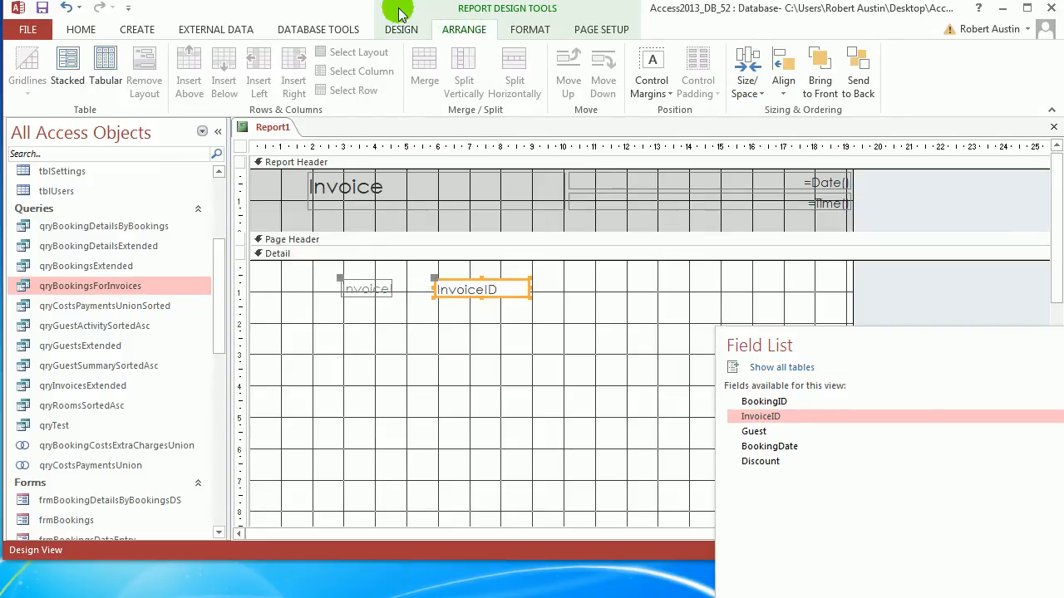
{"action": "left_click", "coordinate": [68, 67]}
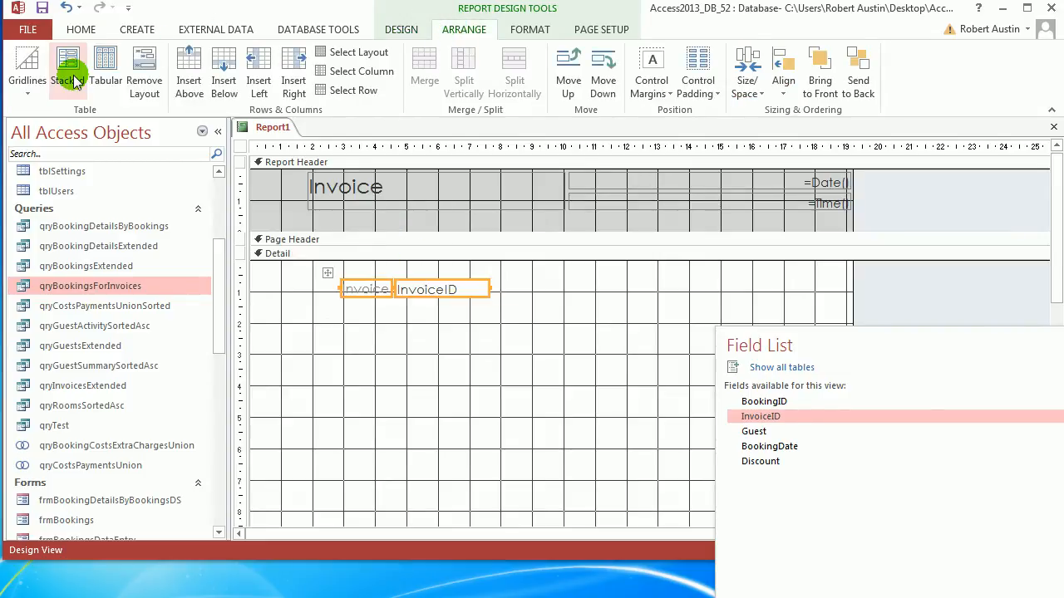
{"action": "left_click_drag", "start_coordinate": [328, 274], "coordinate": [267, 287]}
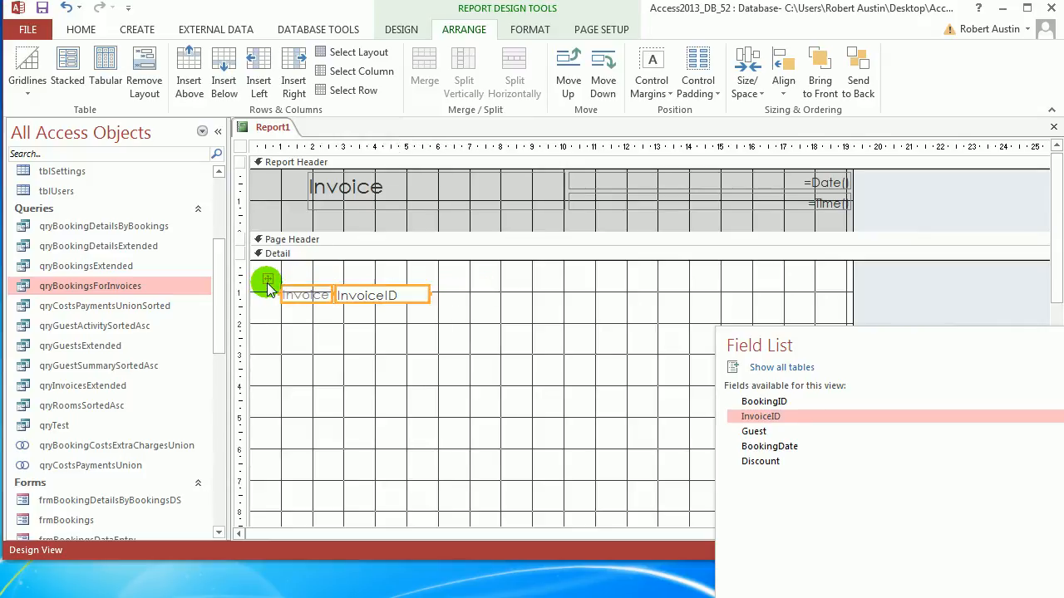
{"action": "left_click", "coordinate": [355, 320]}
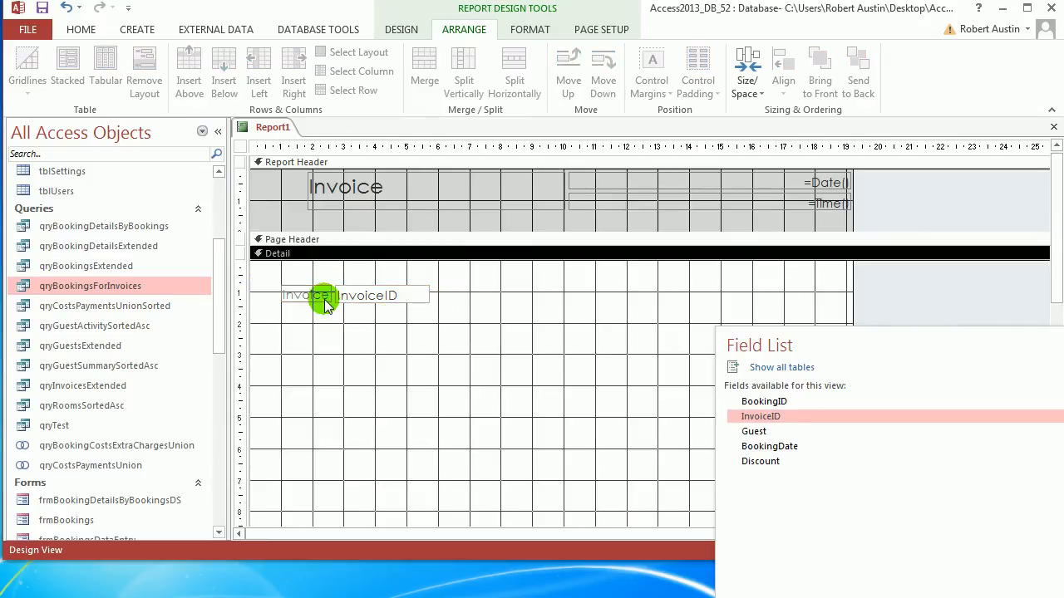
Change the InvoiceID label's text to Invoice No. and widen the label to fit
{"action": "double_click", "coordinate": [324, 301]}
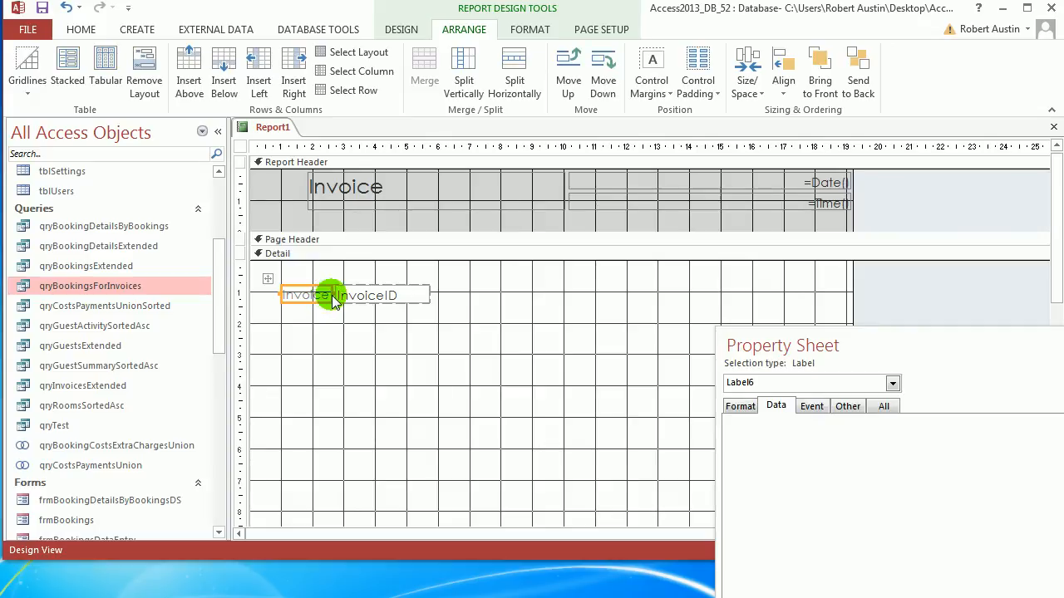
{"action": "left_click_drag", "start_coordinate": [331, 299], "coordinate": [353, 305]}
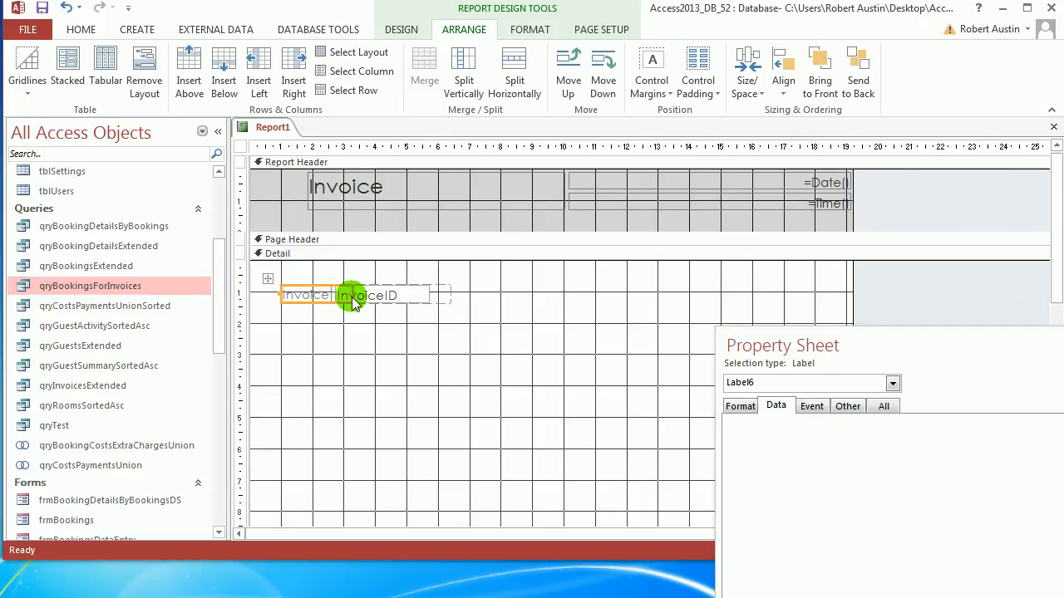
{"action": "left_click", "coordinate": [345, 345]}
{"action": "double_click", "coordinate": [344, 295]}
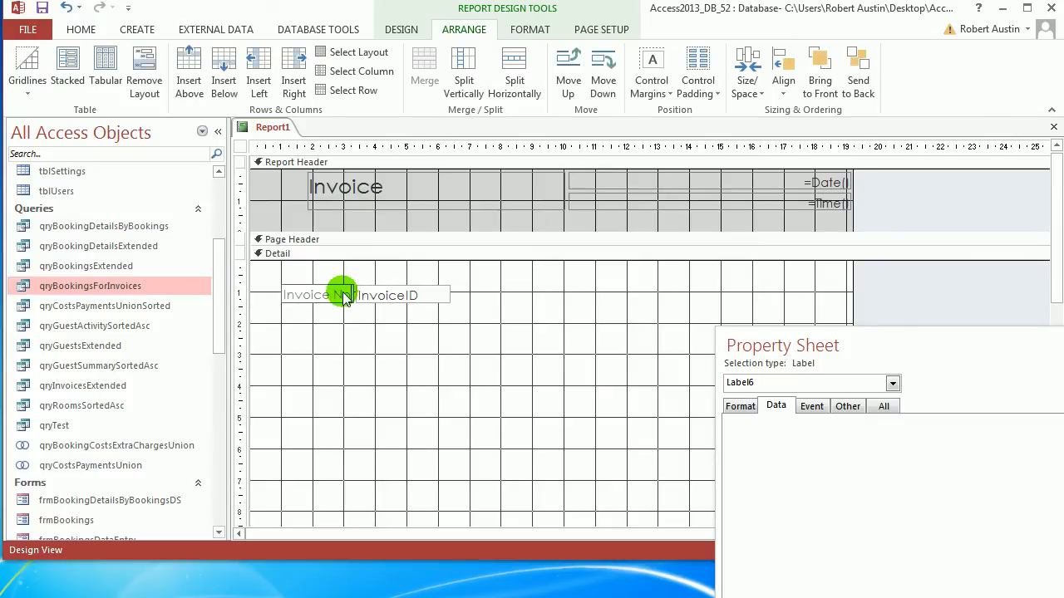
{"action": "left_click", "coordinate": [401, 329]}
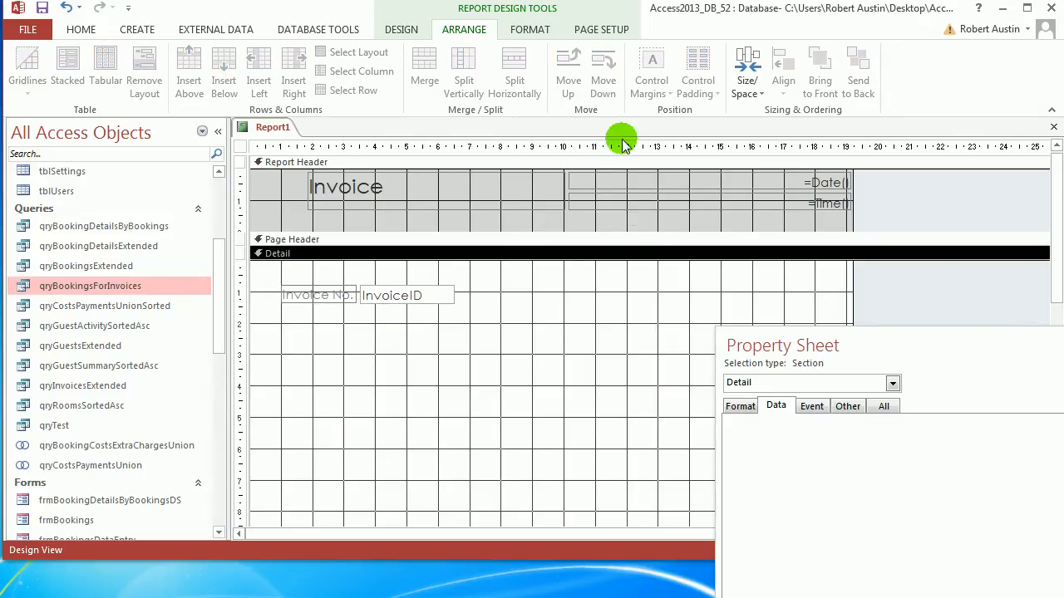
Add BookingID beside InvoiceID in the Detail layout, with BookingDate and Guest stacked in rows below
{"action": "left_click", "coordinate": [402, 29]}
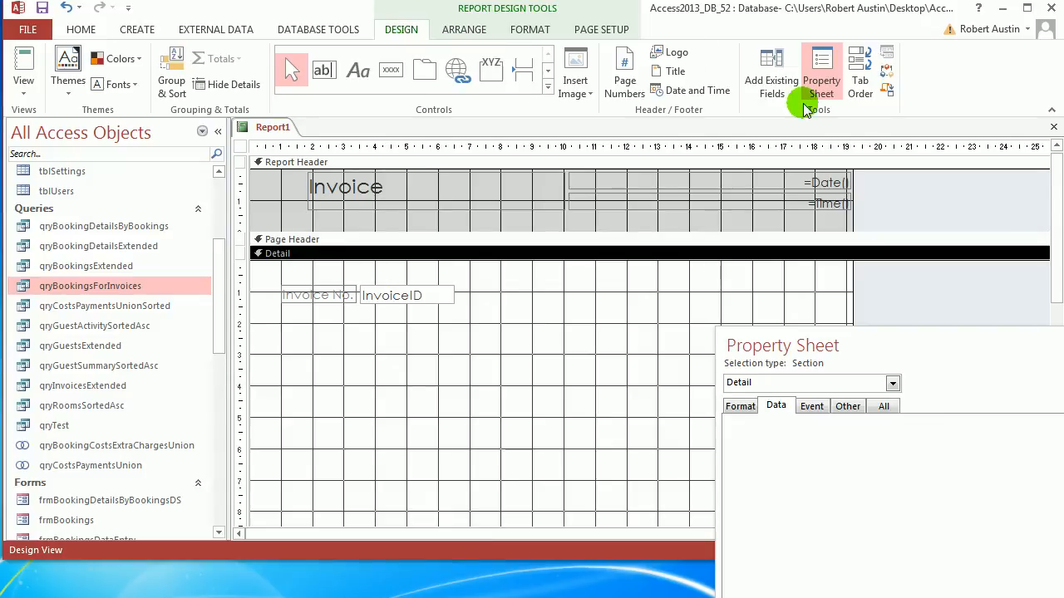
{"action": "left_click", "coordinate": [777, 88]}
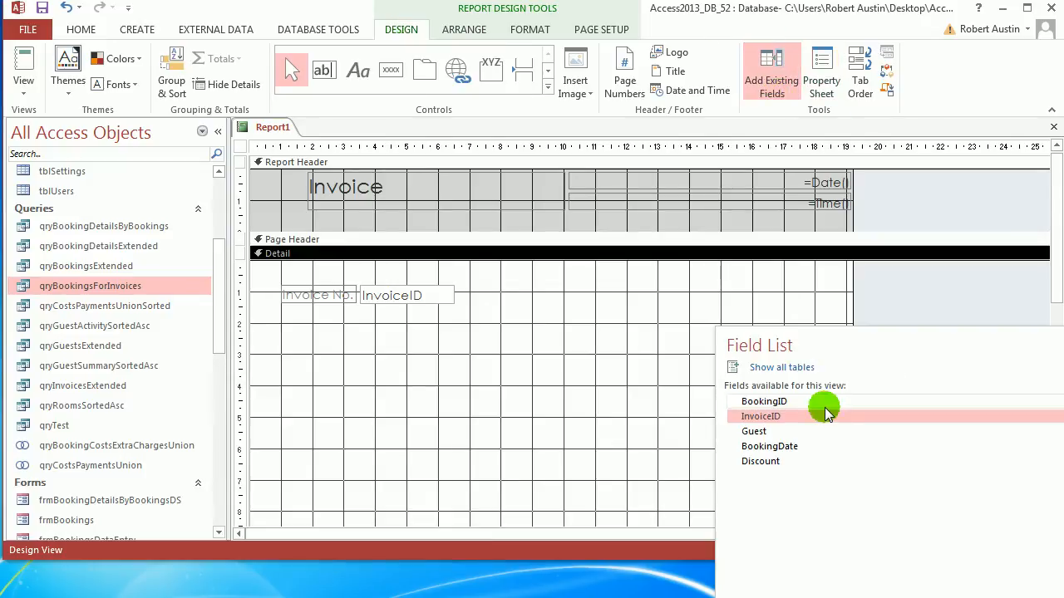
{"action": "left_click", "coordinate": [764, 403]}
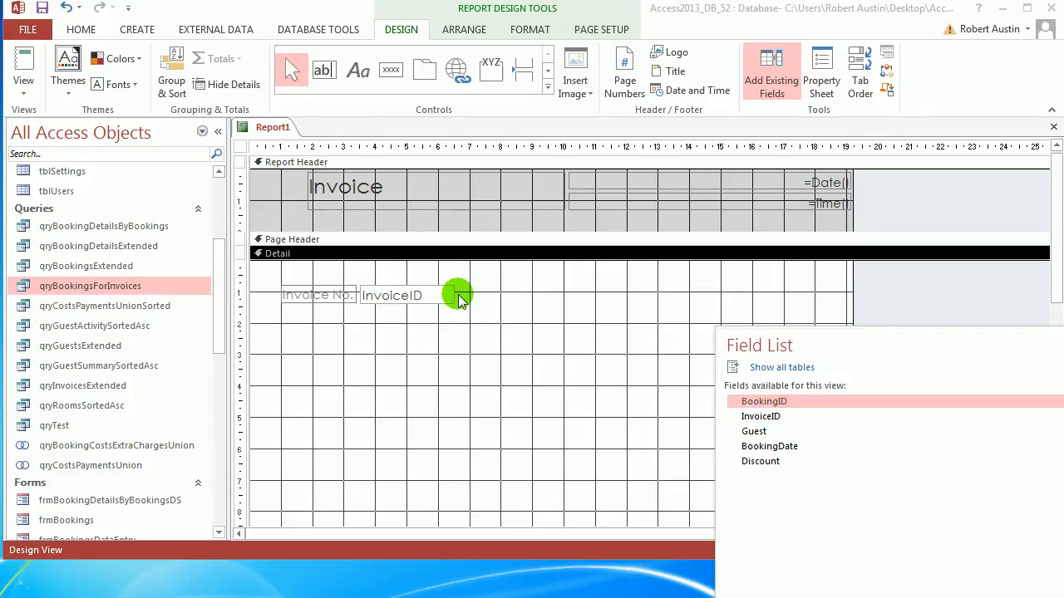
{"action": "left_click_drag", "start_coordinate": [456, 295], "coordinate": [457, 296]}
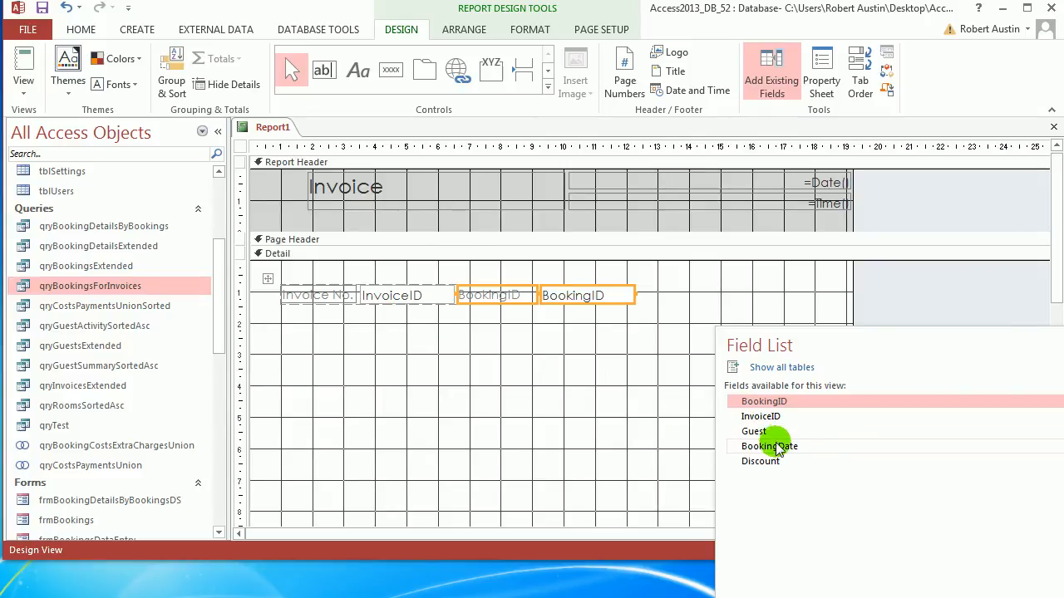
{"action": "left_click_drag", "start_coordinate": [776, 450], "coordinate": [398, 323]}
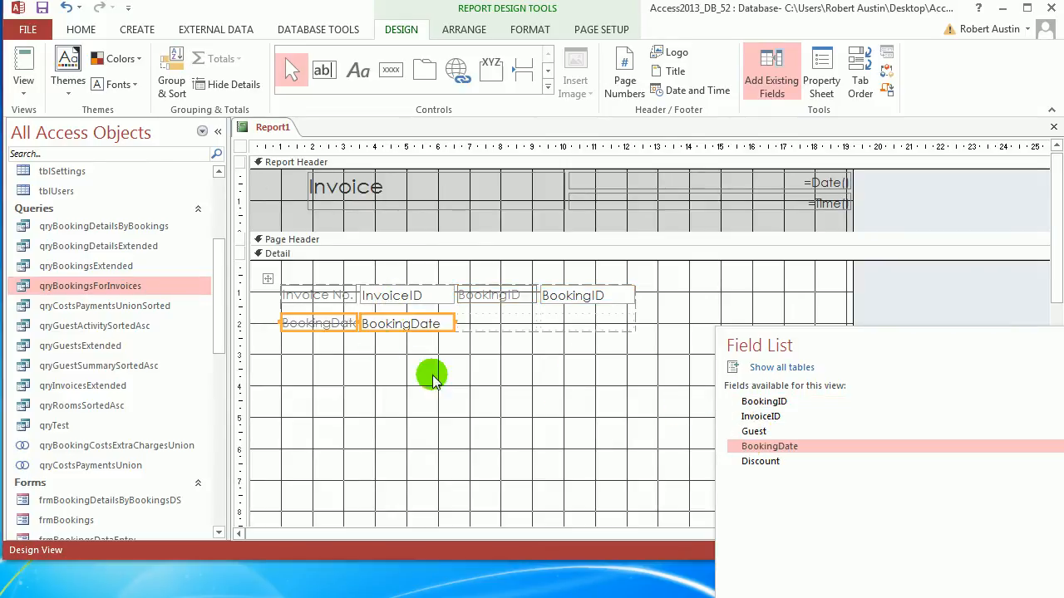
{"action": "left_click_drag", "start_coordinate": [754, 431], "coordinate": [402, 345]}
Insert an empty layout row above the BookingDate row and another above the Guest row
{"action": "left_click", "coordinate": [410, 327]}
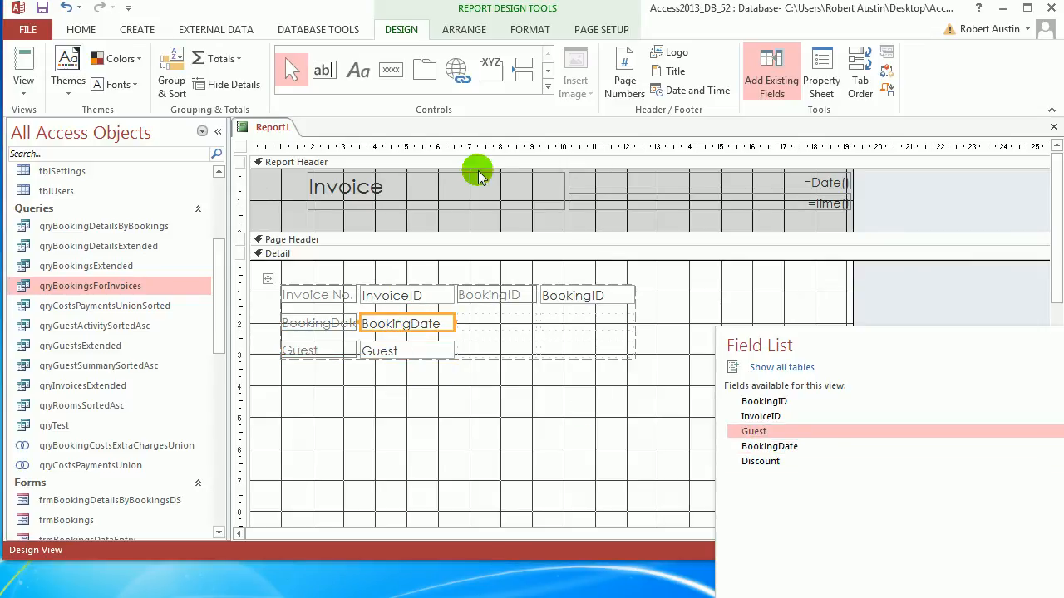
{"action": "left_click", "coordinate": [464, 30]}
{"action": "left_click", "coordinate": [189, 71]}
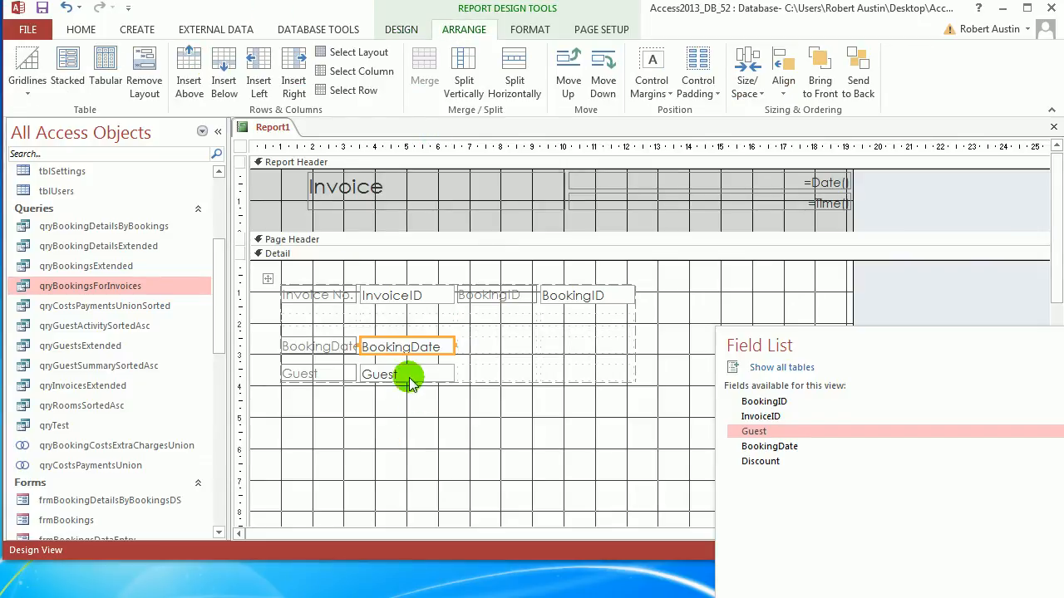
{"action": "left_click", "coordinate": [408, 373]}
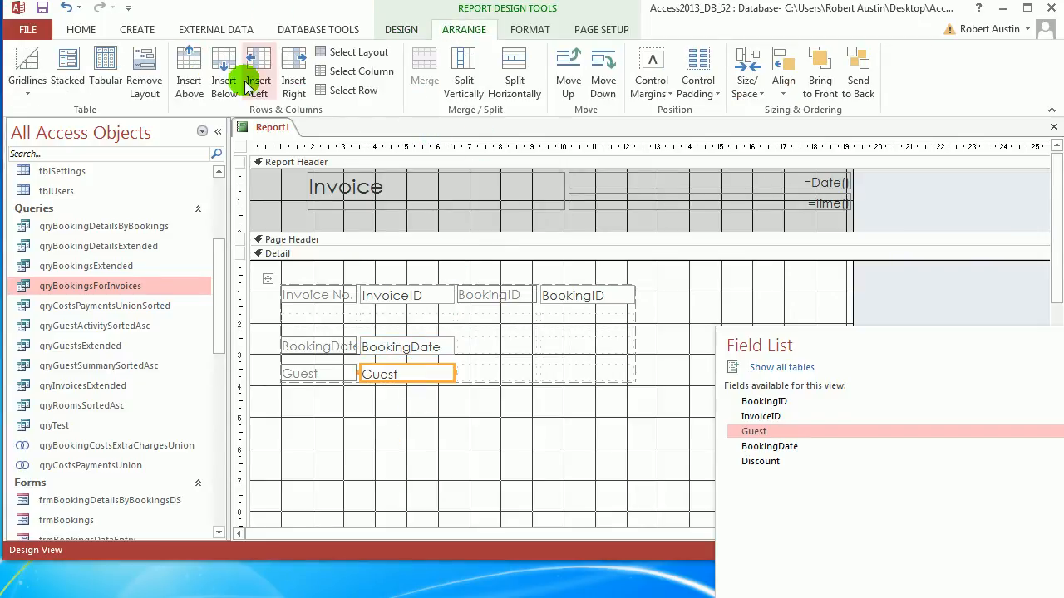
{"action": "left_click", "coordinate": [191, 68]}
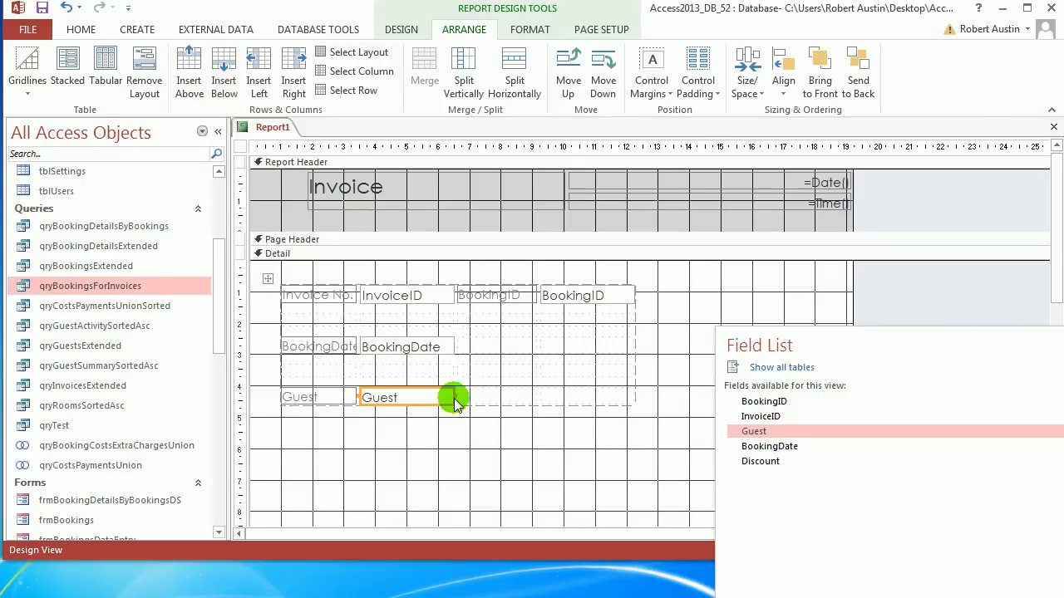
Change the BookingDate label's text to Date of Booking and fit the label column to it
{"action": "left_click", "coordinate": [324, 347]}
{"action": "left_click_drag", "start_coordinate": [350, 353], "coordinate": [222, 353]}
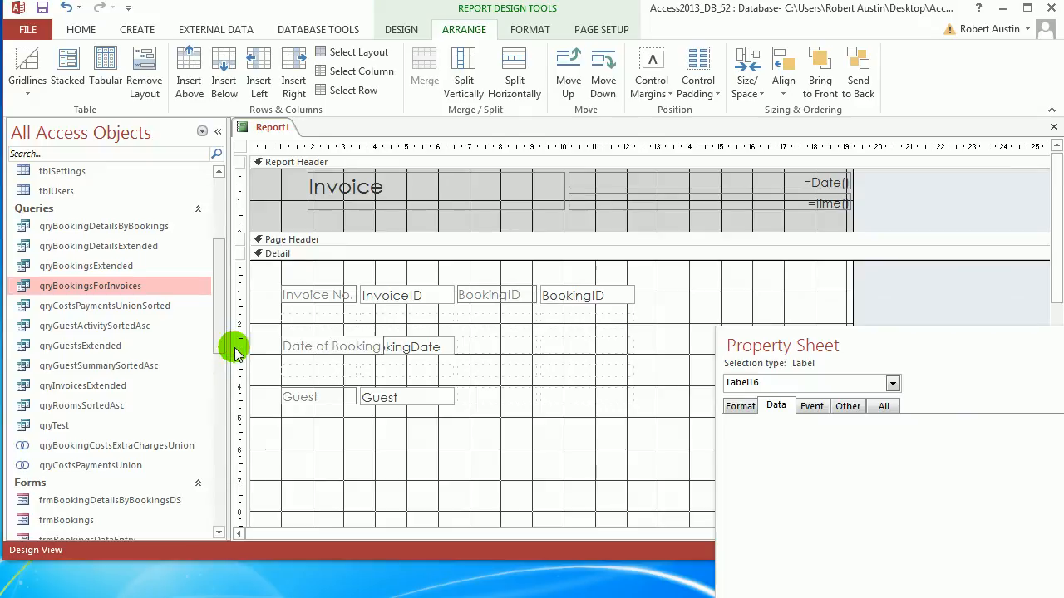
{"action": "left_click_drag", "start_coordinate": [236, 353], "coordinate": [287, 349]}
{"action": "left_click", "coordinate": [457, 462]}
Widen the InvoiceID, BookingDate and Guest text box column to about 4 cm and display the report in Report View
{"action": "left_click", "coordinate": [456, 296]}
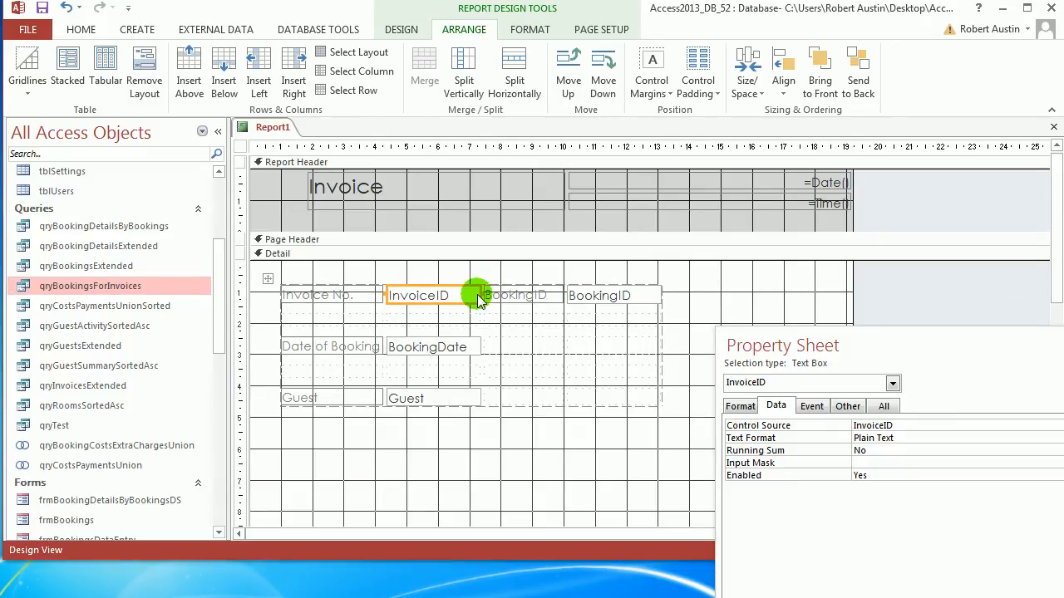
{"action": "left_click_drag", "start_coordinate": [480, 296], "coordinate": [513, 297]}
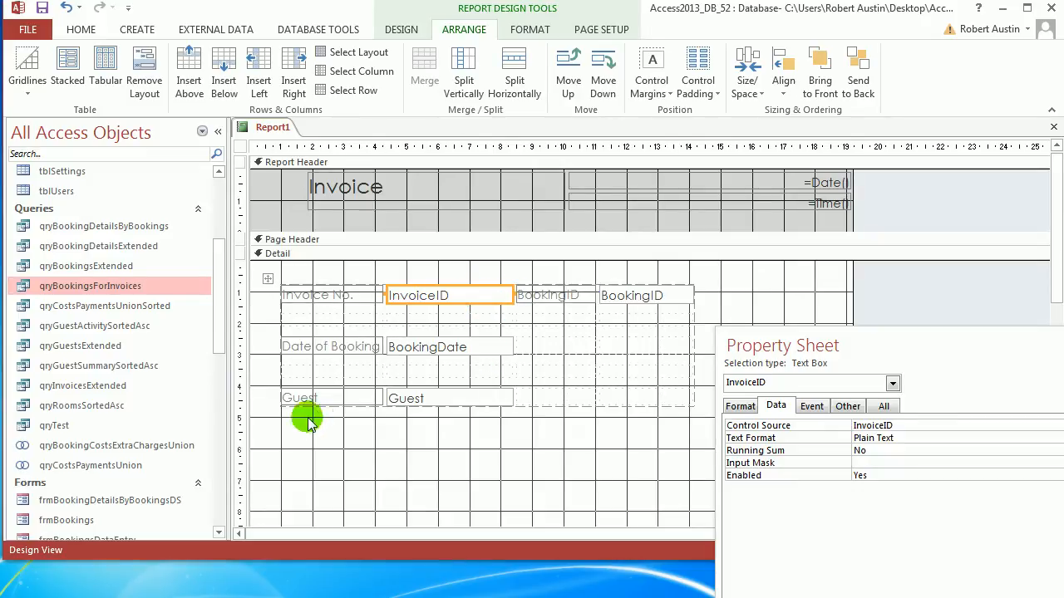
{"action": "right_click", "coordinate": [279, 129]}
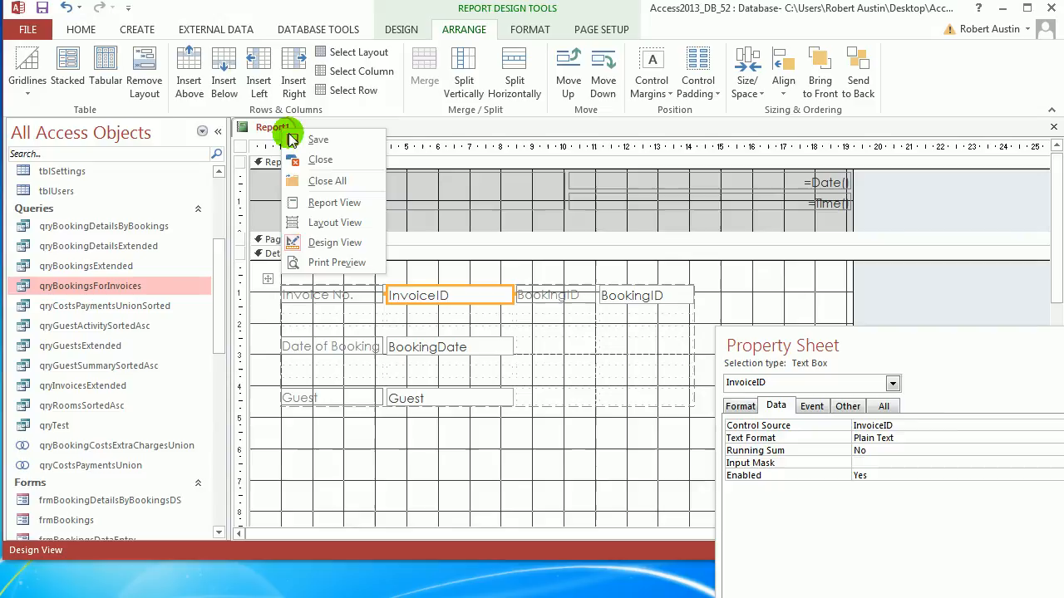
{"action": "left_click", "coordinate": [340, 208]}
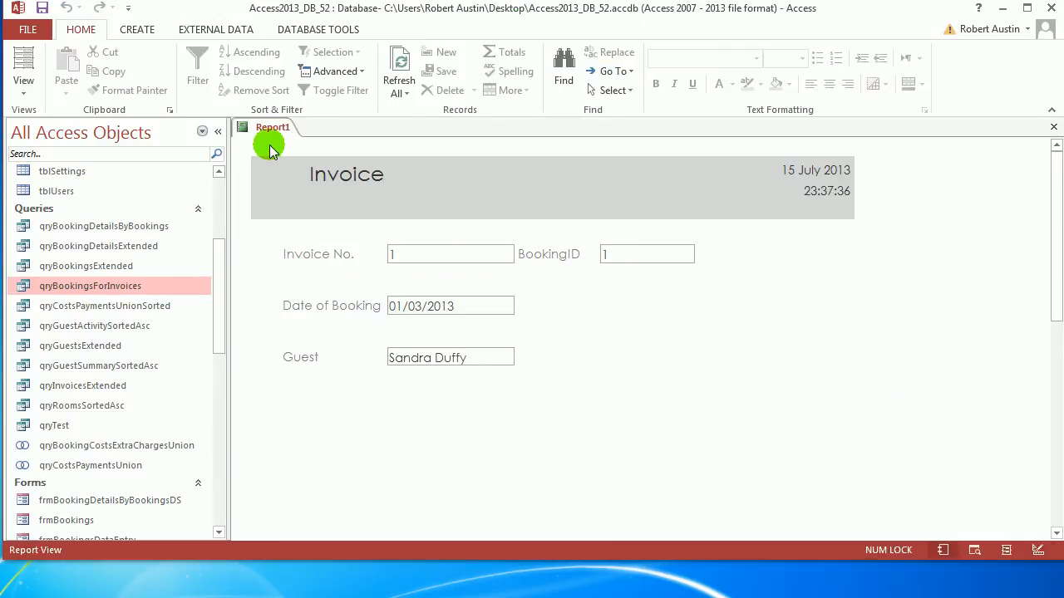
In Layout View, set the Border Style of the InvoiceID, BookingDate and Guest text boxes to Transparent
{"action": "right_click", "coordinate": [270, 131]}
{"action": "left_click", "coordinate": [316, 224]}
{"action": "left_click", "coordinate": [427, 257]}
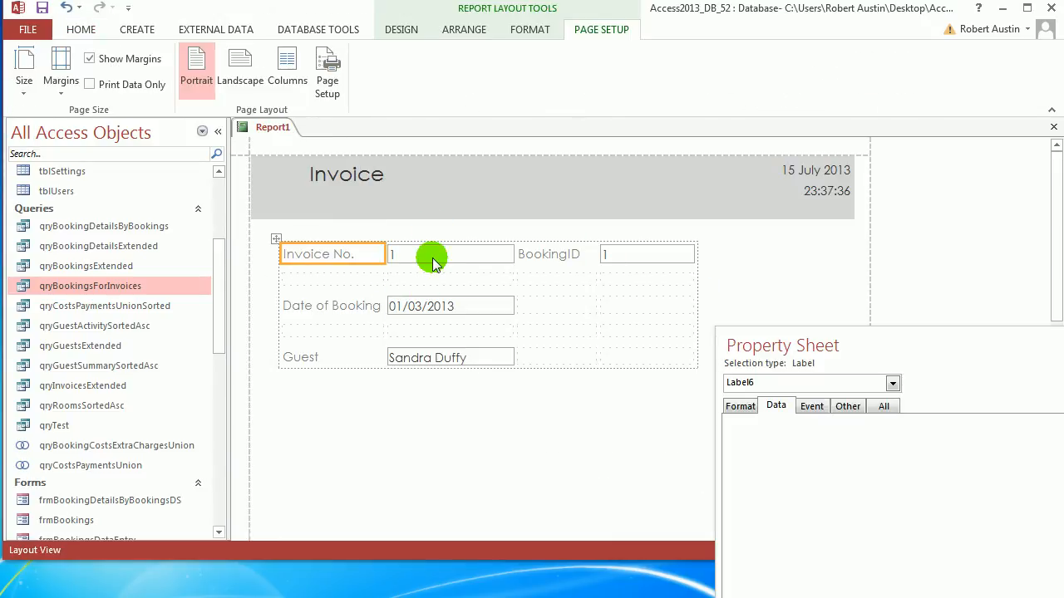
{"action": "left_click", "coordinate": [445, 304], "text": "shift"}
{"action": "left_click", "coordinate": [449, 357], "text": "shift"}
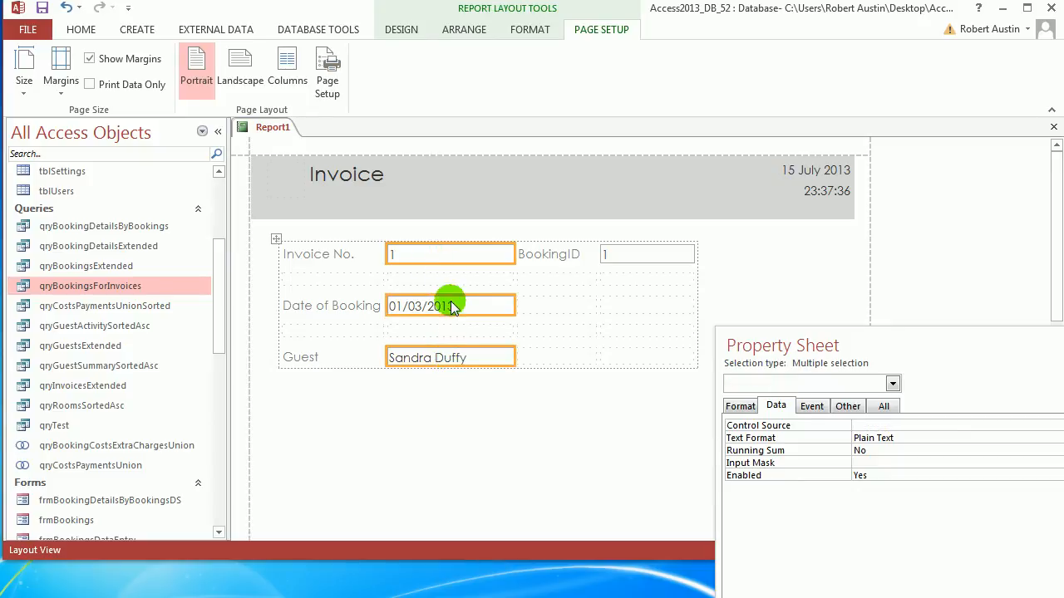
{"action": "left_click_drag", "start_coordinate": [859, 353], "coordinate": [788, 241]}
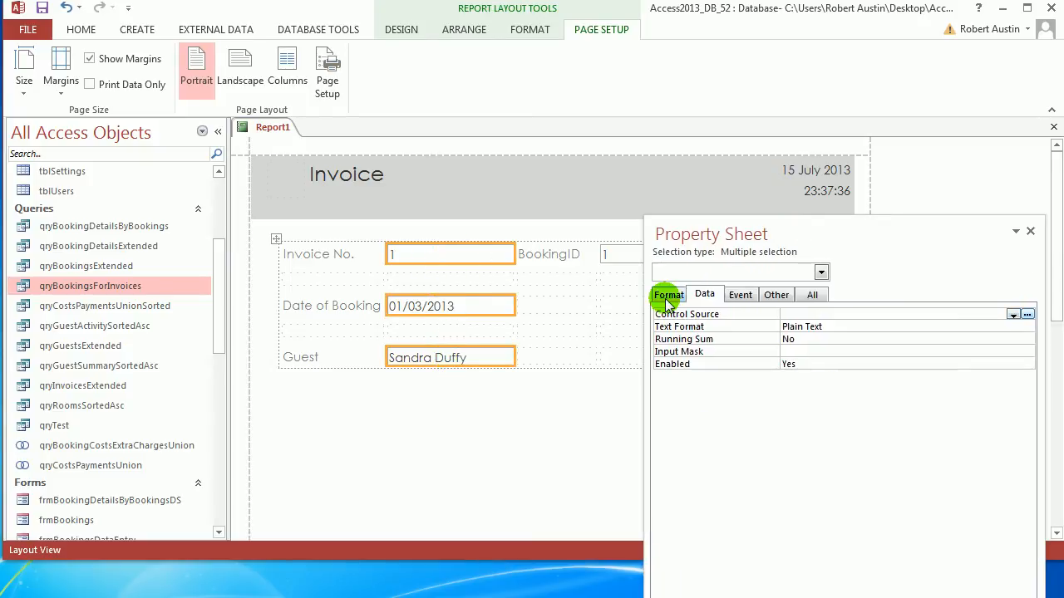
{"action": "left_click", "coordinate": [668, 296]}
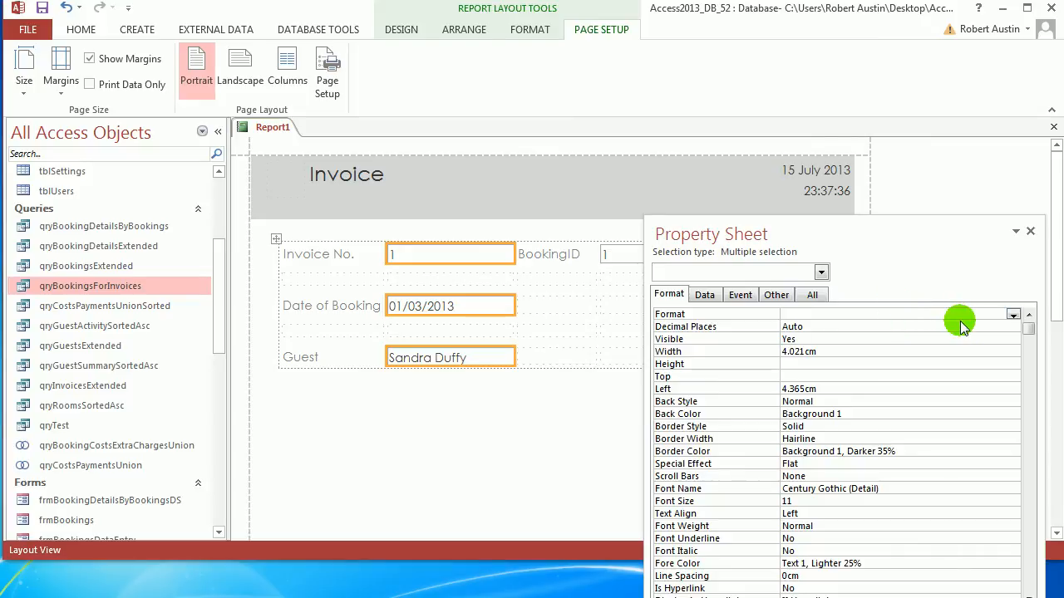
{"action": "left_click", "coordinate": [879, 339]}
{"action": "left_click", "coordinate": [1013, 341]}
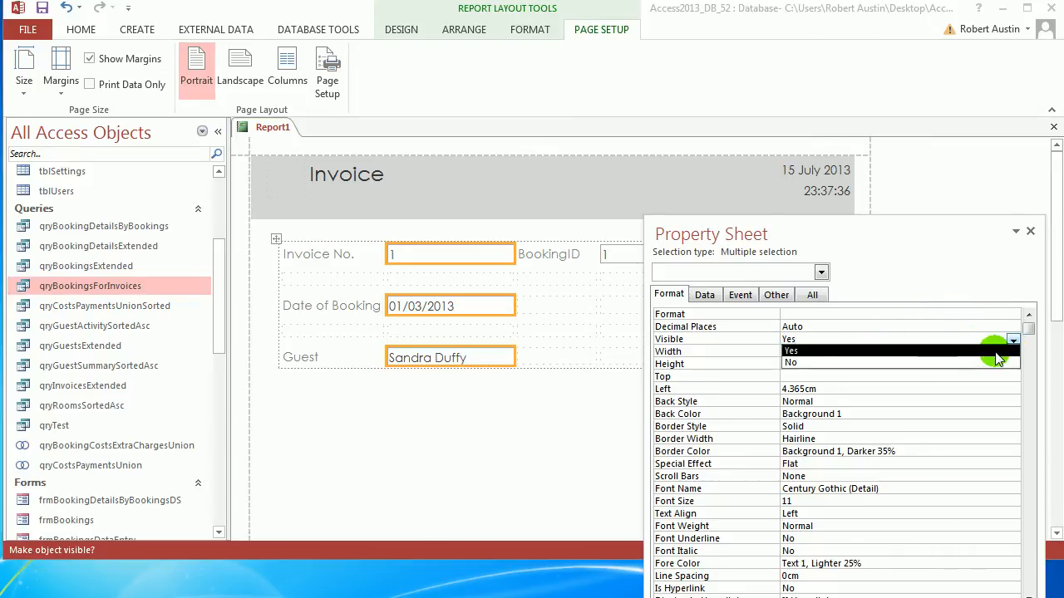
{"action": "left_click", "coordinate": [864, 427]}
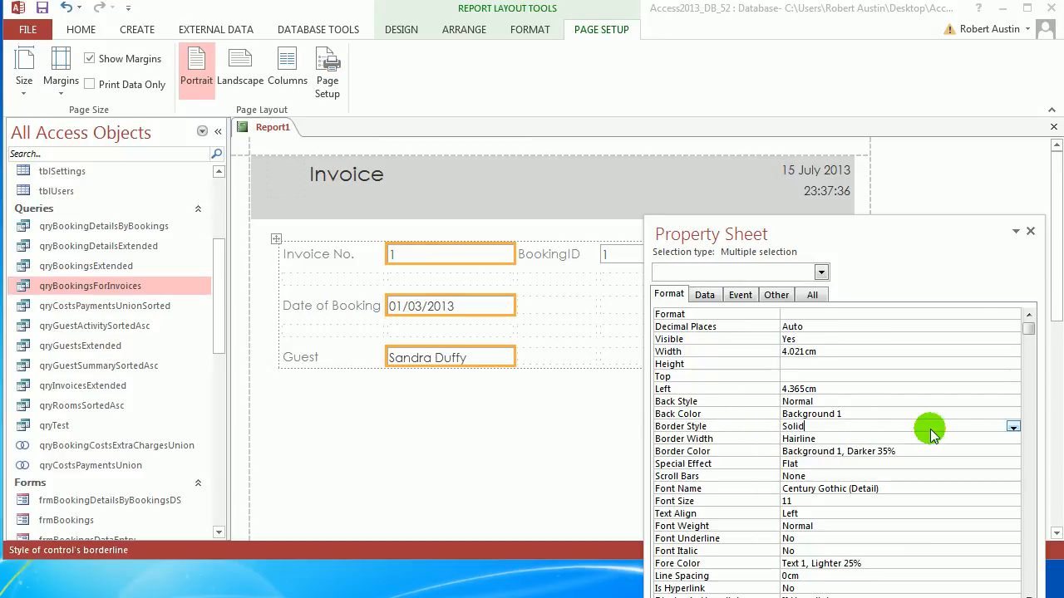
{"action": "left_click", "coordinate": [1012, 426]}
{"action": "left_click", "coordinate": [981, 434]}
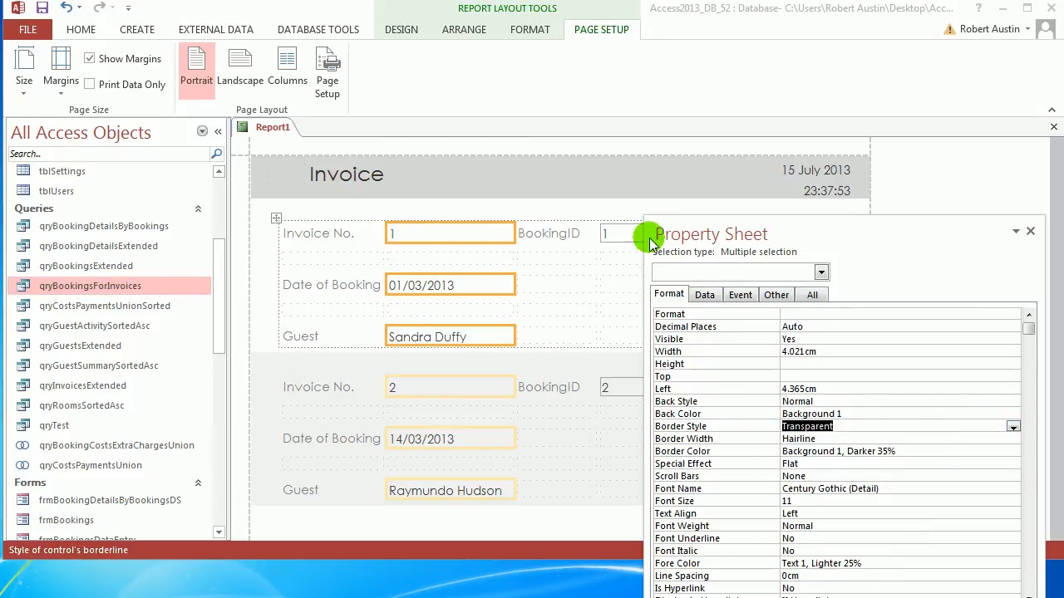
Set the Visible property of the BookingID label and text box to No and check the report in Print Preview
{"action": "left_click_drag", "start_coordinate": [651, 240], "coordinate": [687, 293]}
{"action": "left_click", "coordinate": [555, 234]}
{"action": "left_click", "coordinate": [615, 234], "text": "shift"}
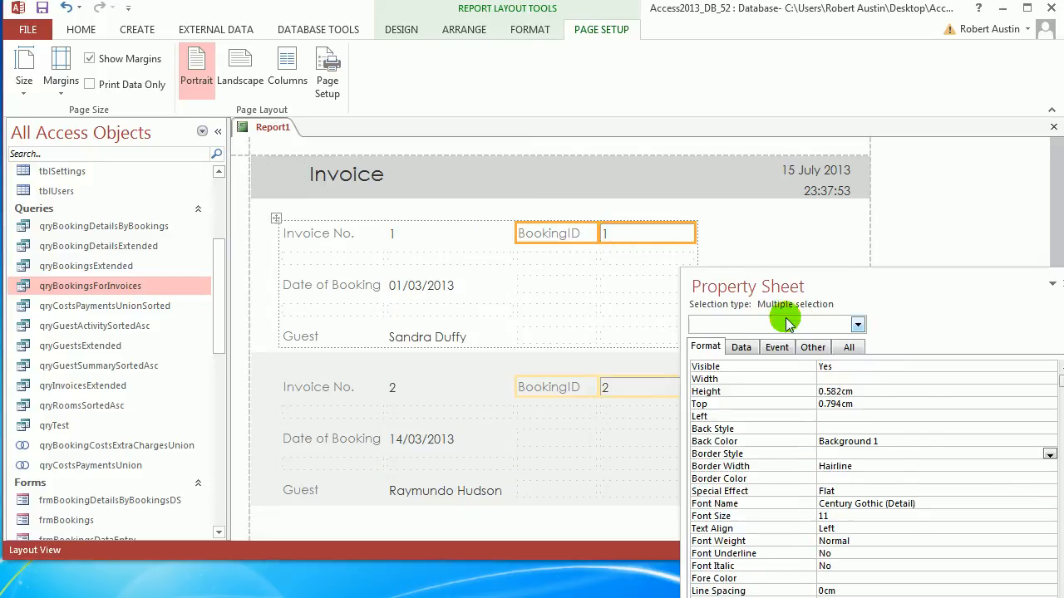
{"action": "left_click_drag", "start_coordinate": [781, 290], "coordinate": [704, 204]}
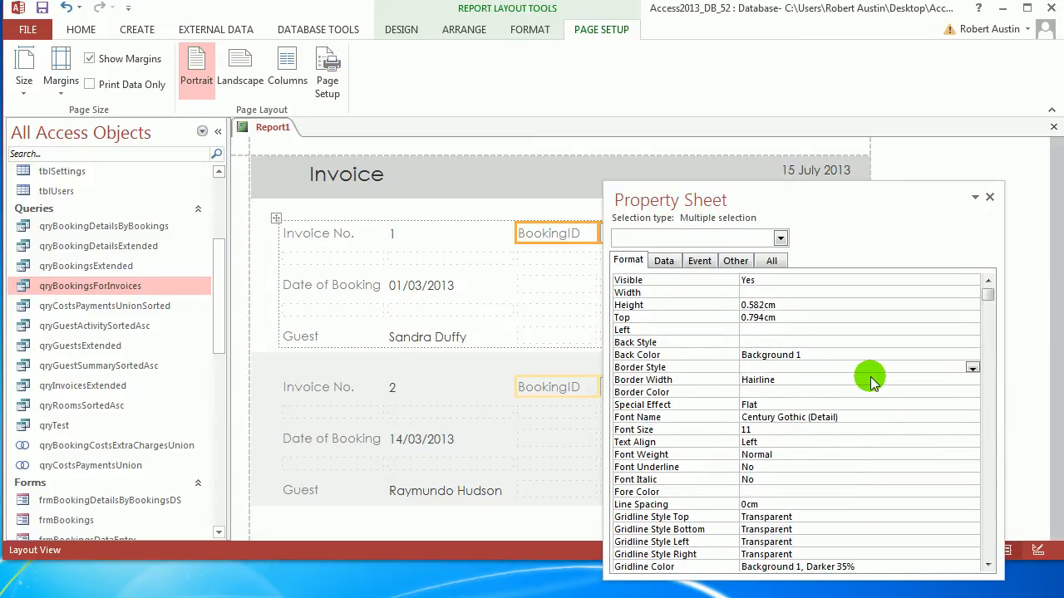
{"action": "left_click", "coordinate": [960, 281]}
{"action": "left_click", "coordinate": [972, 281]}
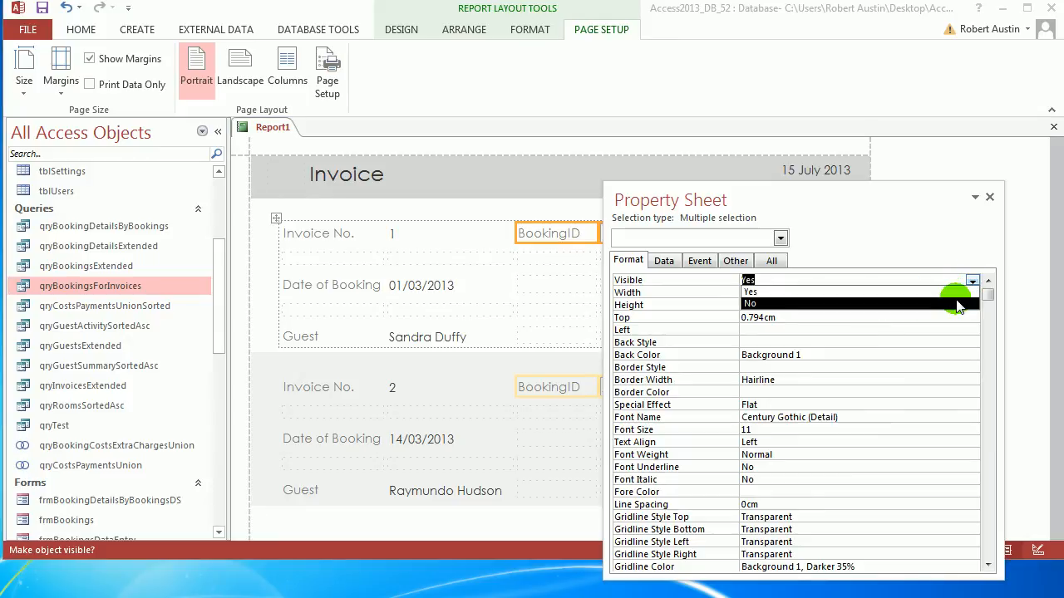
{"action": "left_click", "coordinate": [958, 304]}
{"action": "right_click", "coordinate": [269, 126]}
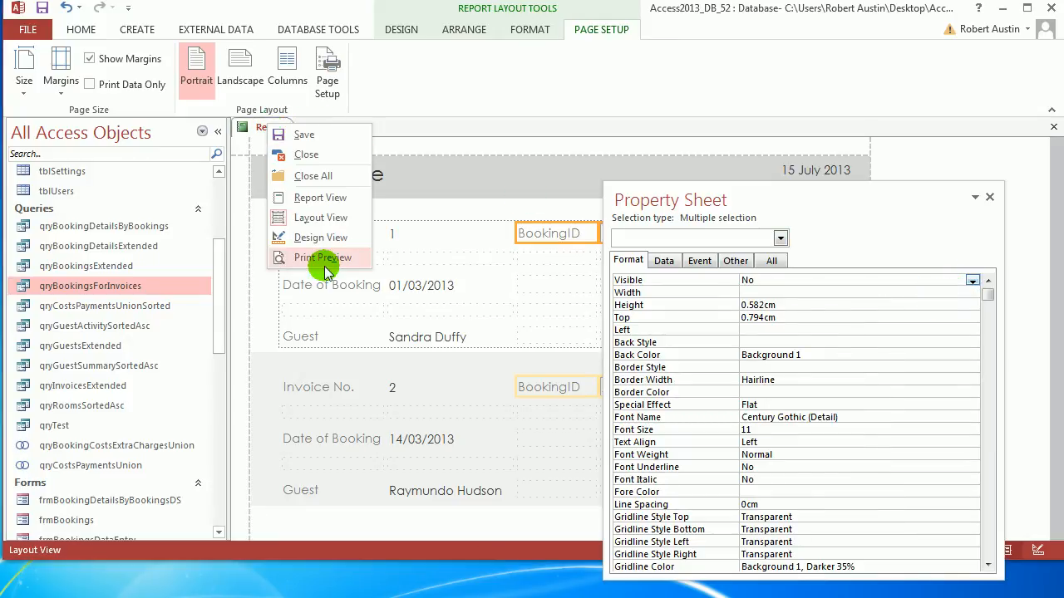
{"action": "left_click", "coordinate": [285, 257]}
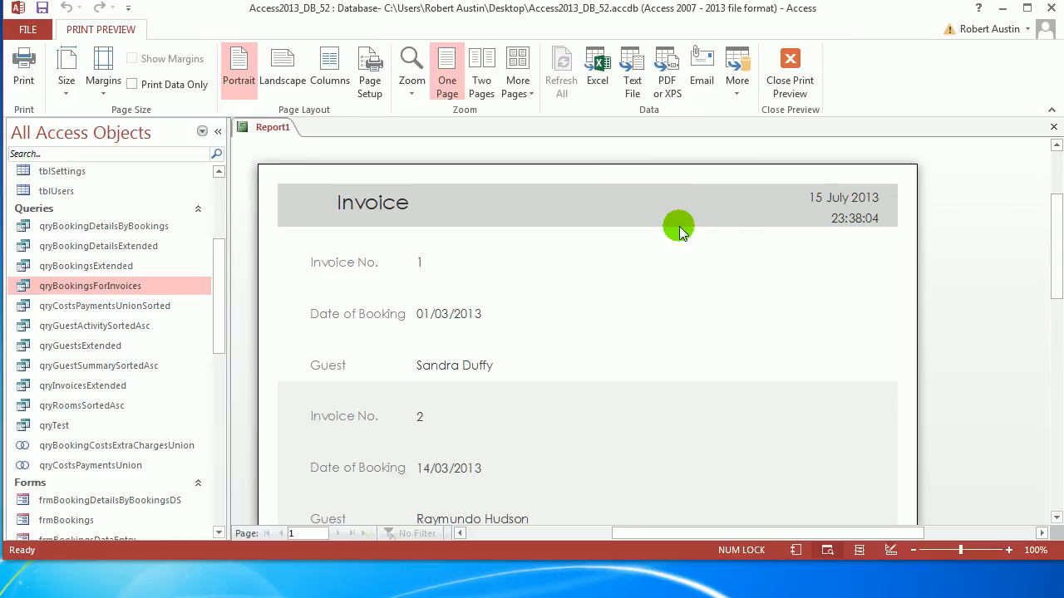
Return the report to Design View and extend the Detail section's height to about 10 cm
{"action": "right_click", "coordinate": [271, 126]}
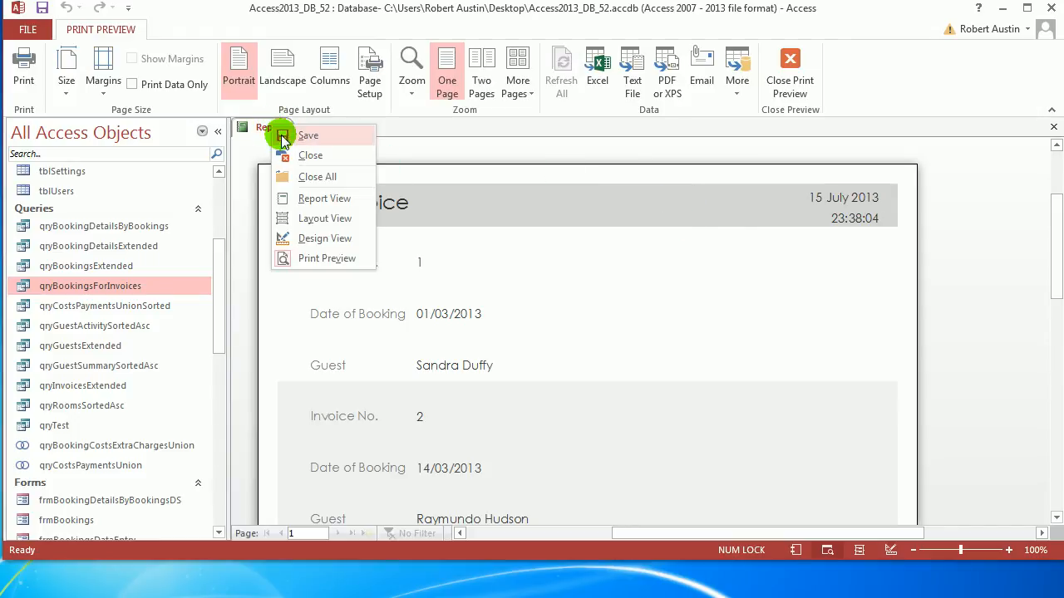
{"action": "left_click", "coordinate": [318, 218]}
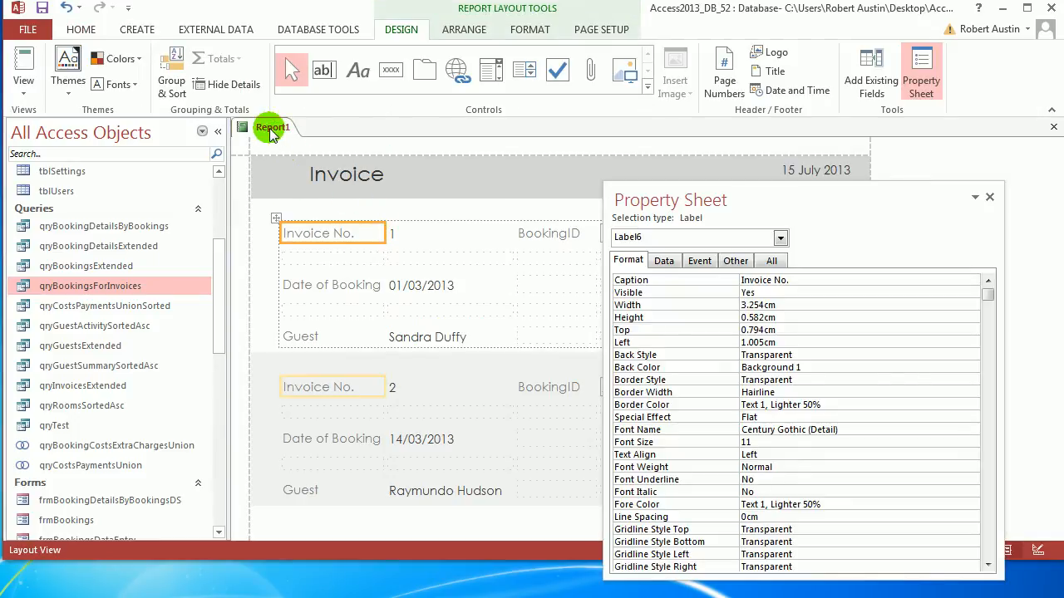
{"action": "right_click", "coordinate": [269, 125]}
{"action": "left_click", "coordinate": [322, 241]}
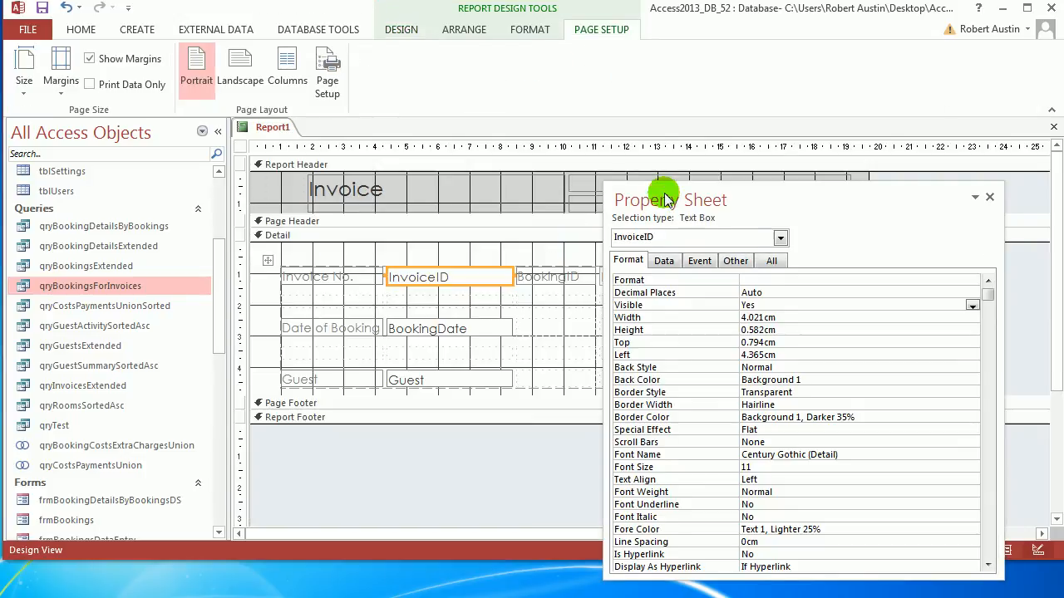
{"action": "left_click_drag", "start_coordinate": [672, 200], "coordinate": [605, 532]}
{"action": "scroll", "coordinate": [565, 382], "scroll_direction": "down", "scroll_amount": 3}
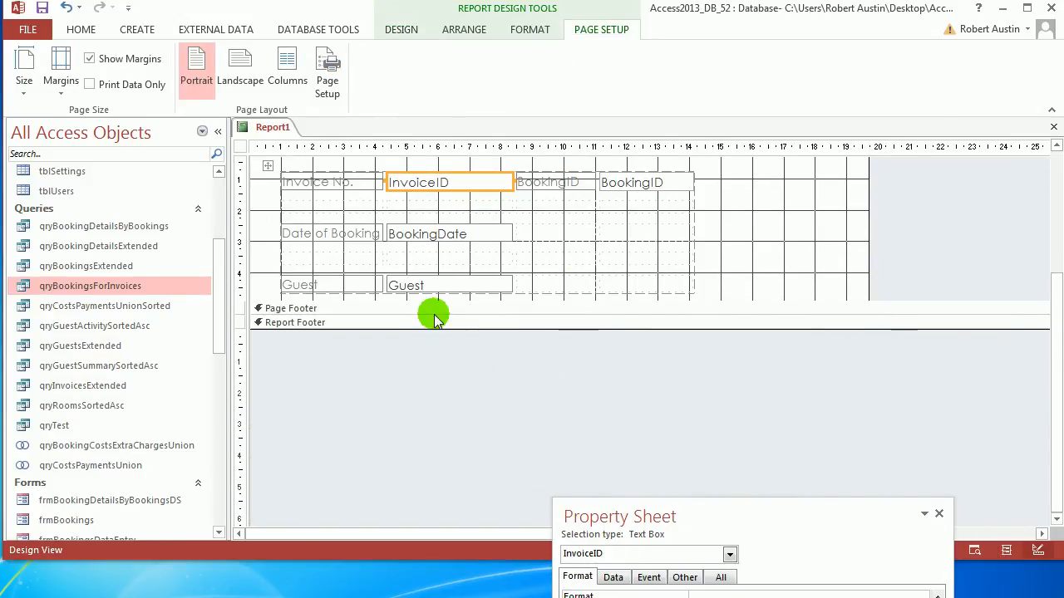
{"action": "left_click_drag", "start_coordinate": [438, 304], "coordinate": [434, 462]}
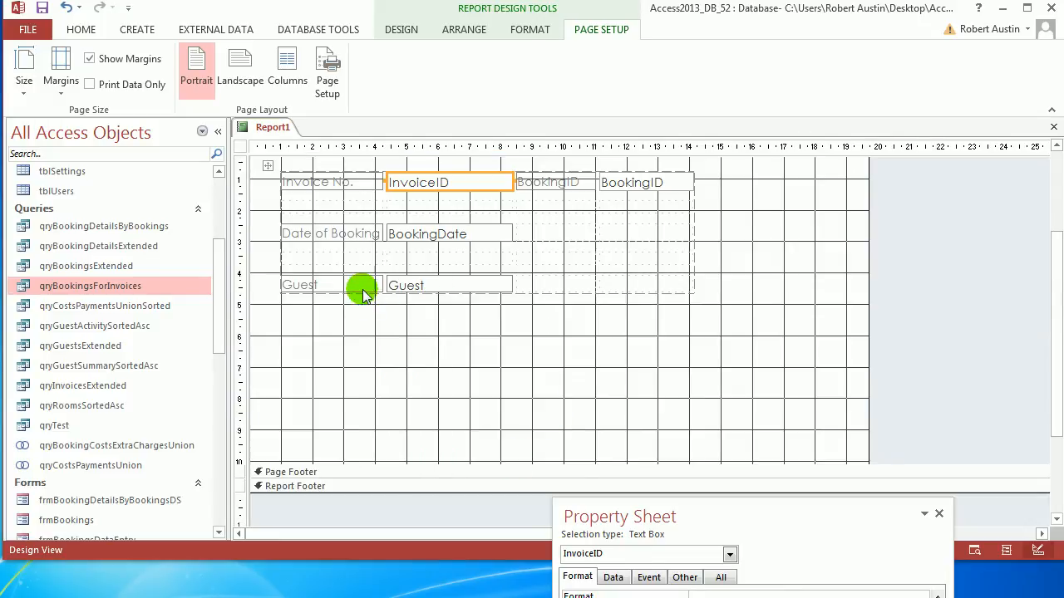
Insert two blank rows below the Guest row in the report's control layout
{"action": "left_click", "coordinate": [359, 284]}
{"action": "left_click", "coordinate": [463, 31]}
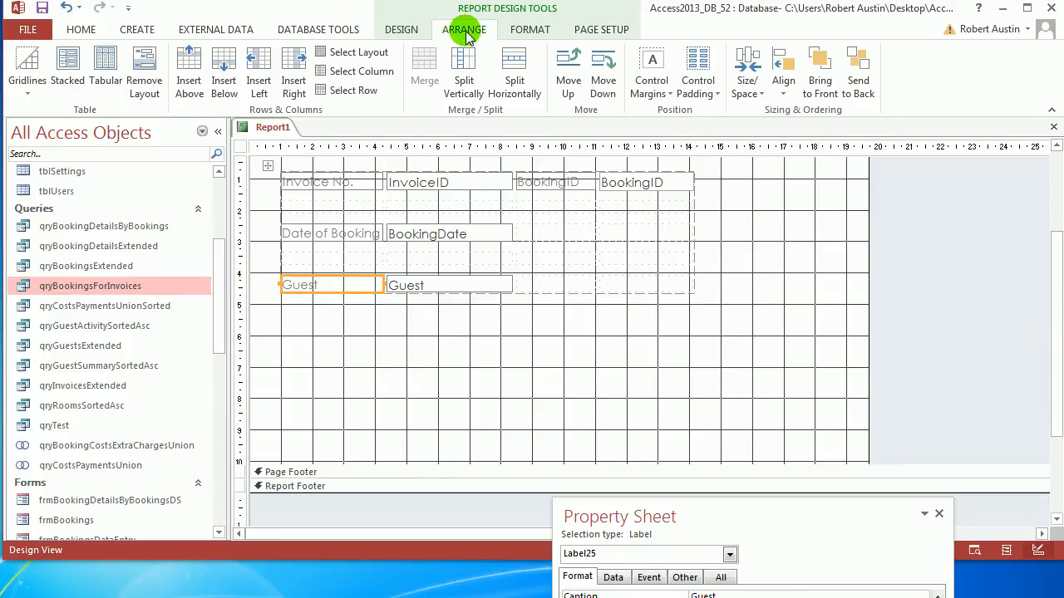
{"action": "left_click", "coordinate": [221, 52]}
{"action": "left_click", "coordinate": [309, 291]}
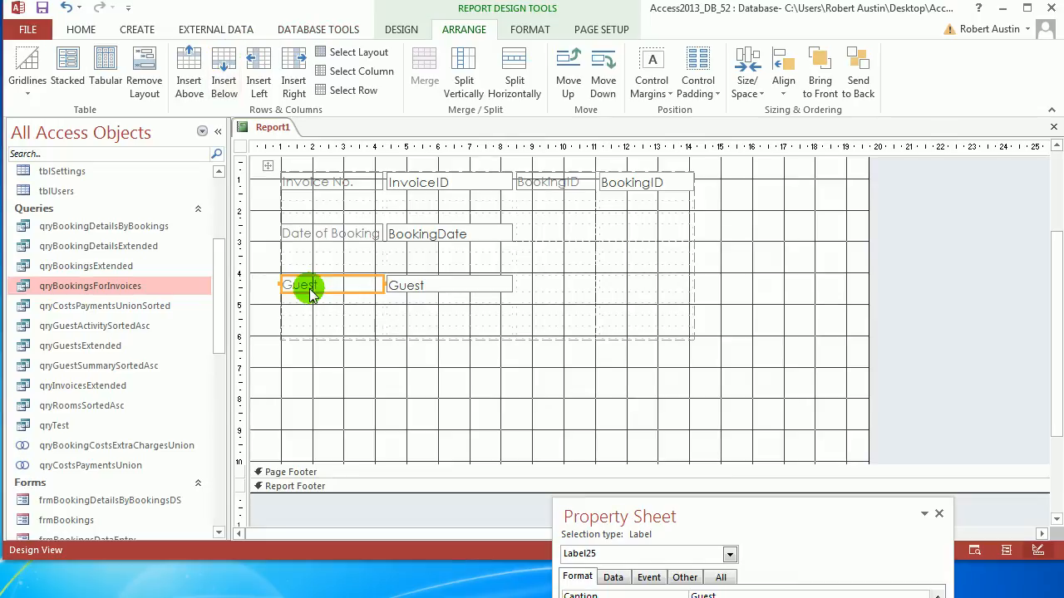
Add a blank column at the layout's right end and merge all cells of the last row into one
{"action": "left_click", "coordinate": [326, 332]}
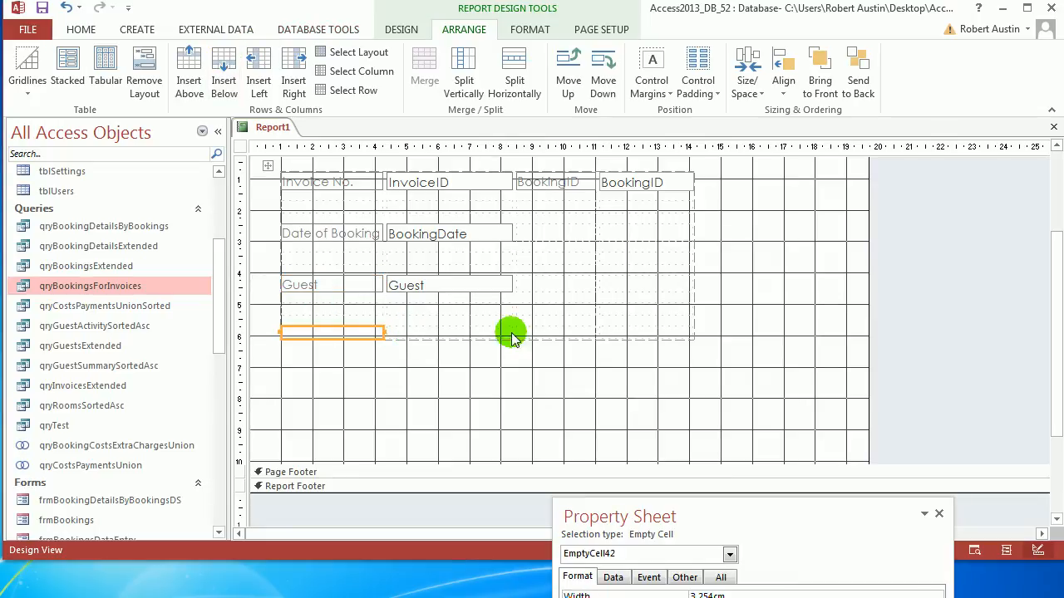
{"action": "left_click", "coordinate": [655, 332]}
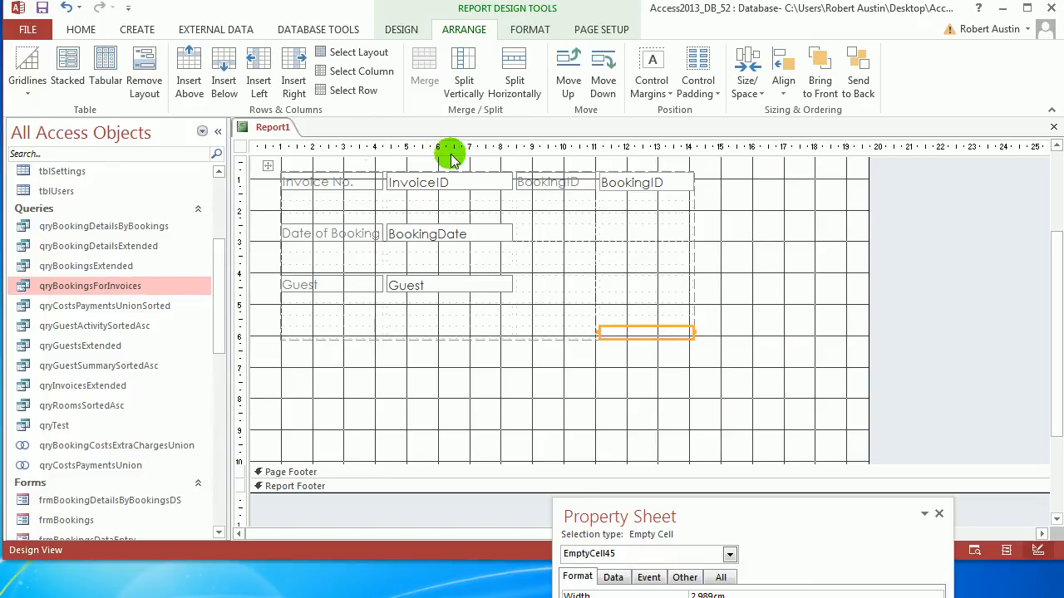
{"action": "left_click", "coordinate": [292, 83]}
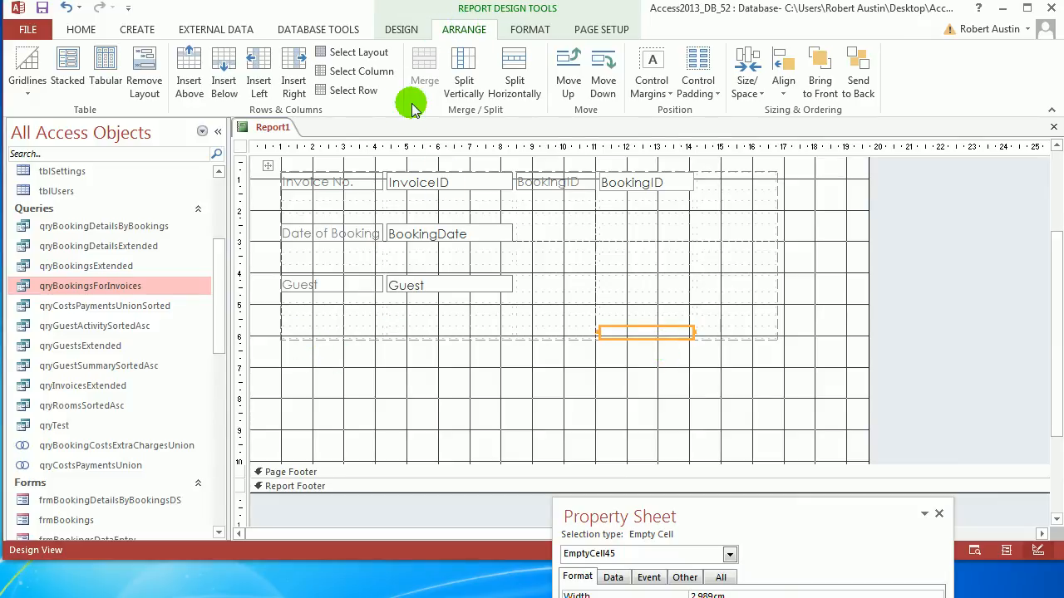
{"action": "left_click", "coordinate": [353, 89]}
{"action": "left_click", "coordinate": [426, 83]}
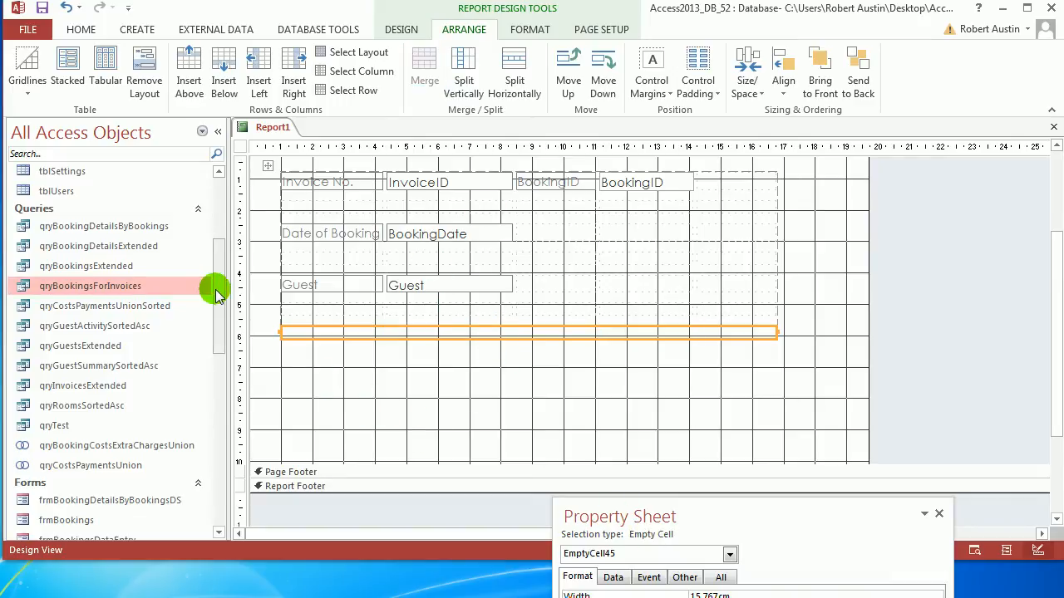
Switch the report to Layout View and insert rptInvoicesSub as a subreport below the Date of Booking row
{"action": "left_click_drag", "start_coordinate": [218, 294], "coordinate": [208, 483]}
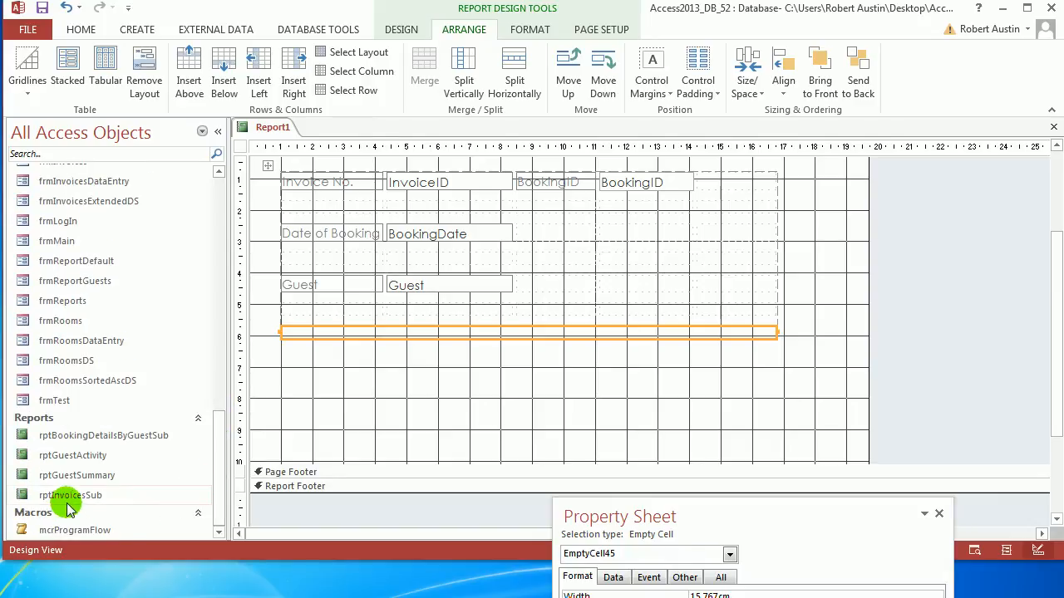
{"action": "left_click", "coordinate": [67, 499]}
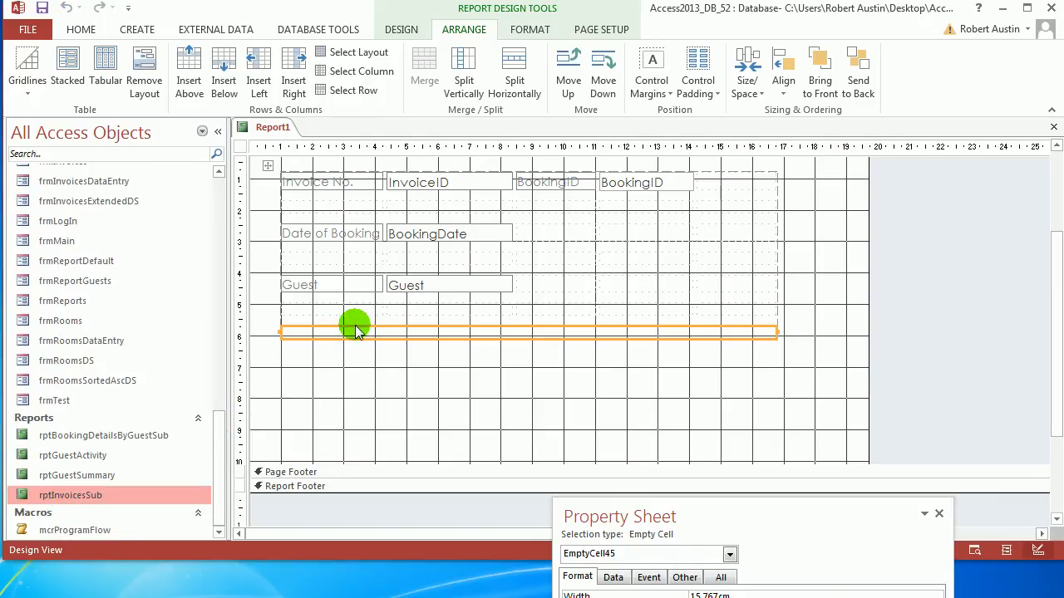
{"action": "right_click", "coordinate": [266, 128]}
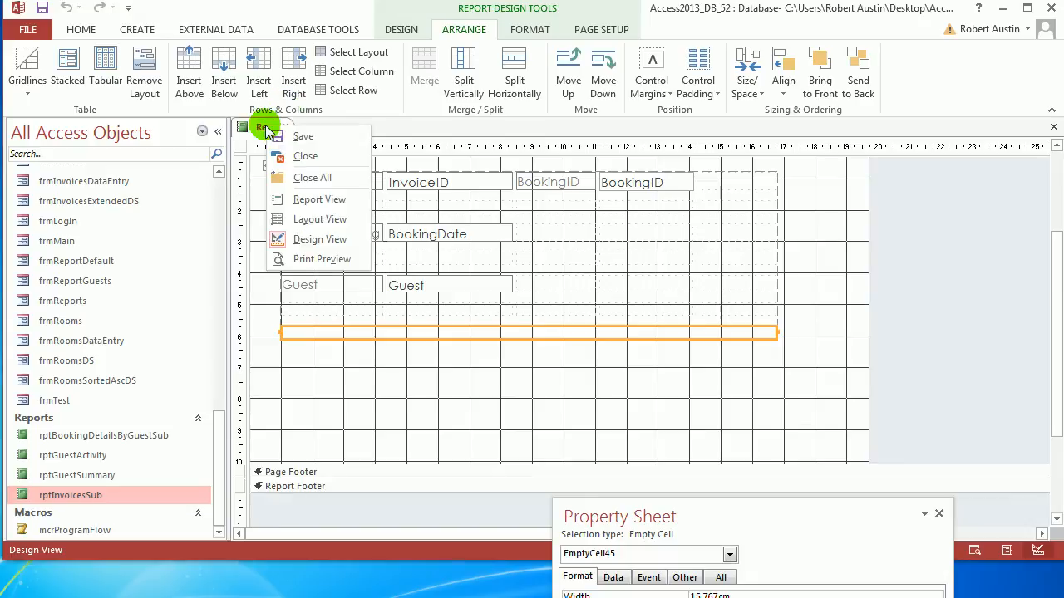
{"action": "left_click", "coordinate": [315, 218]}
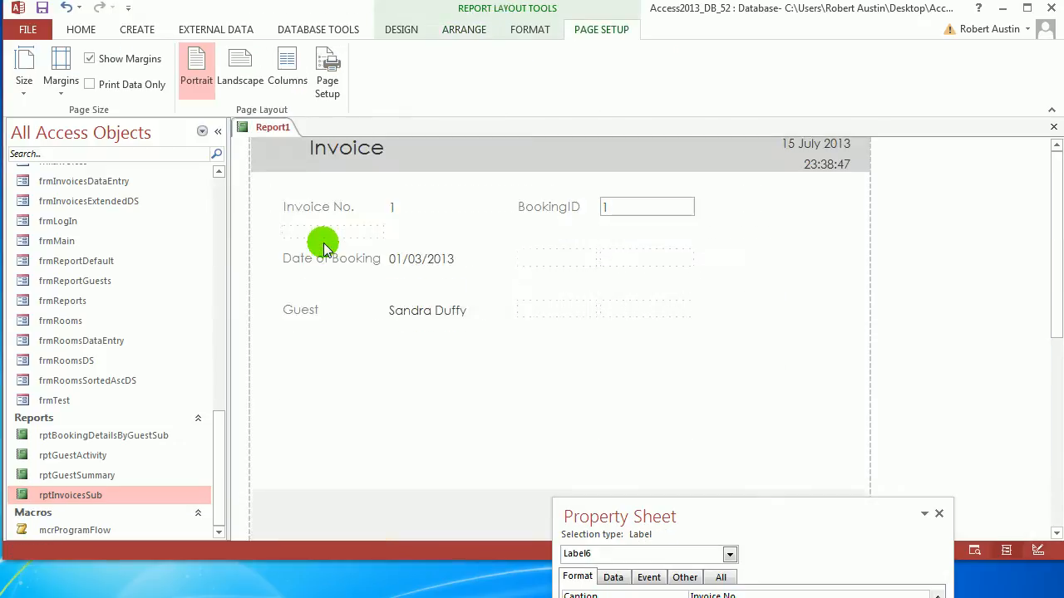
{"action": "left_click_drag", "start_coordinate": [94, 501], "coordinate": [341, 288]}
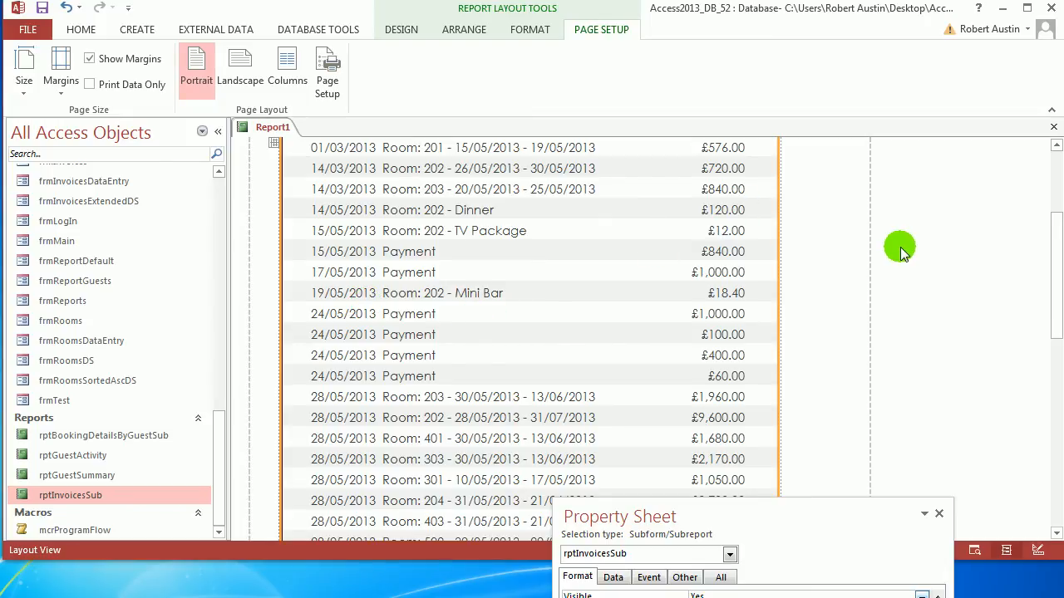
Link the rptInvoicesSub subreport to the main report with BookingID as both master and child field, then close the Property Sheet
{"action": "left_click_drag", "start_coordinate": [1055, 285], "coordinate": [1055, 285]}
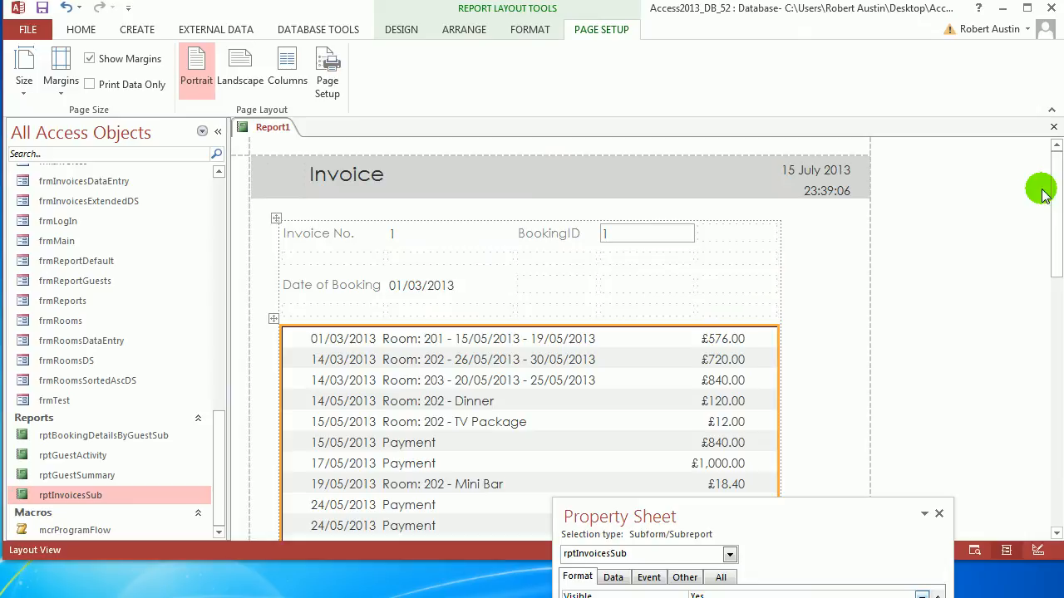
{"action": "left_click", "coordinate": [324, 308]}
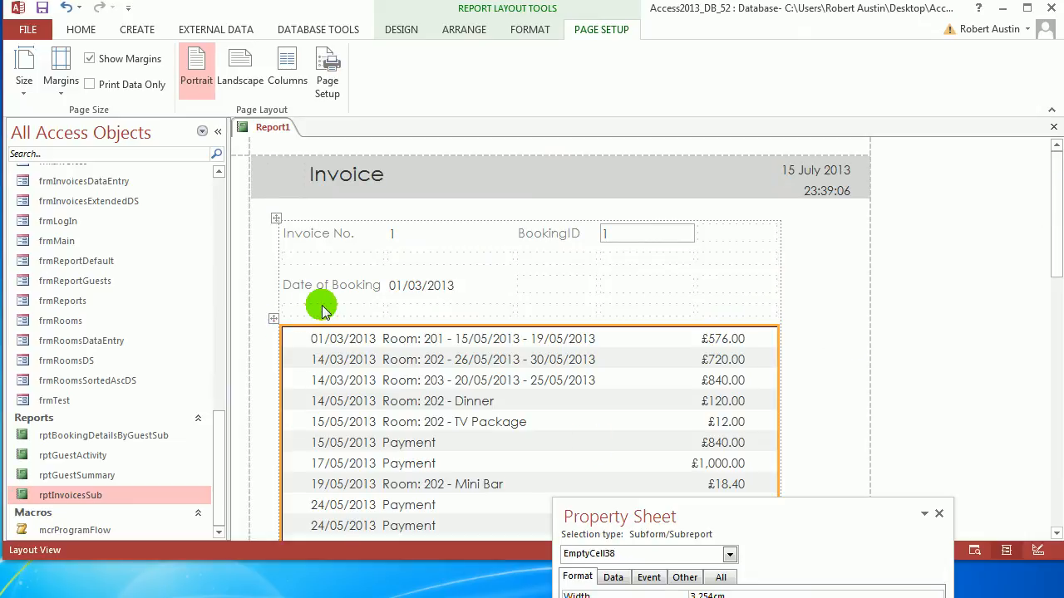
{"action": "left_click", "coordinate": [328, 335]}
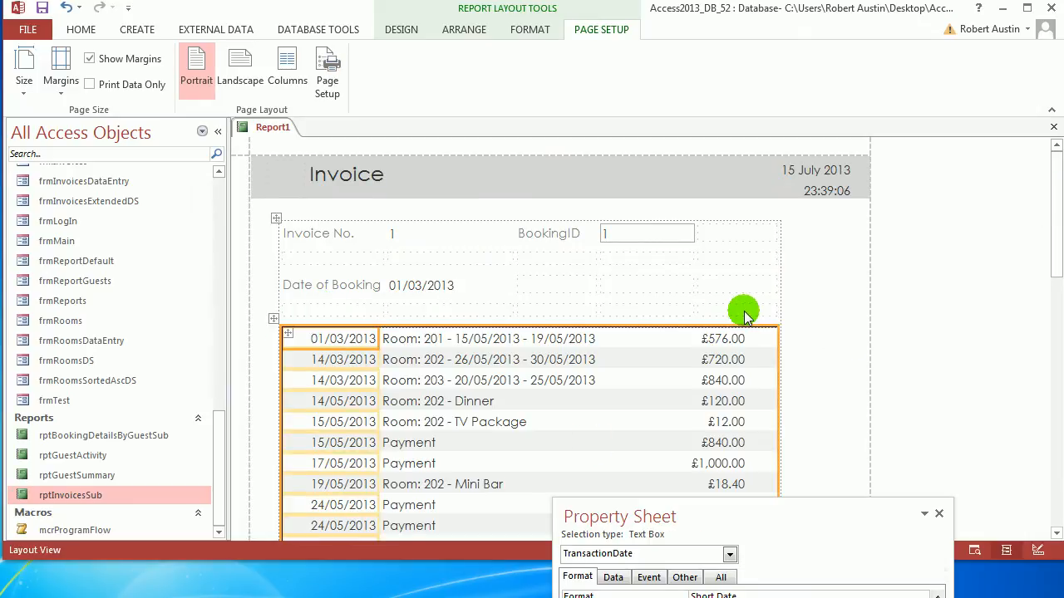
{"action": "left_click_drag", "start_coordinate": [742, 515], "coordinate": [698, 110]}
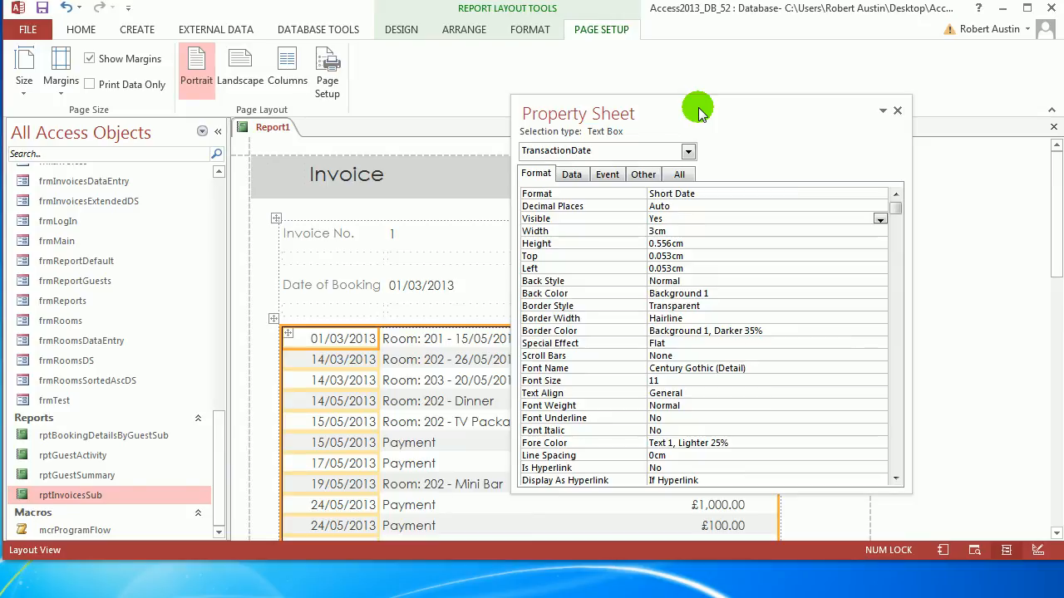
{"action": "left_click", "coordinate": [571, 173]}
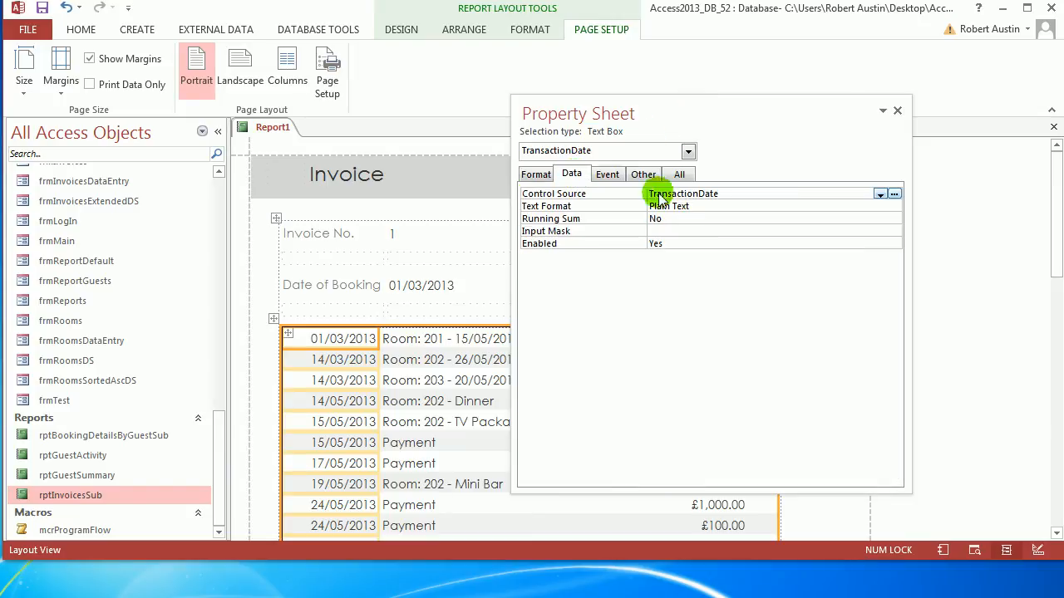
{"action": "left_click", "coordinate": [275, 323]}
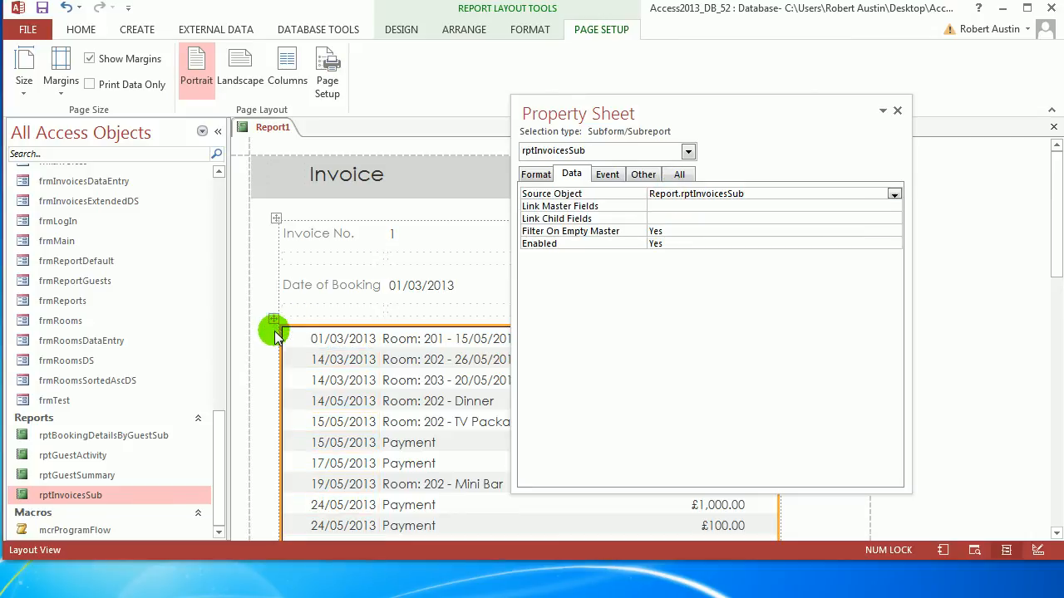
{"action": "left_click", "coordinate": [900, 206]}
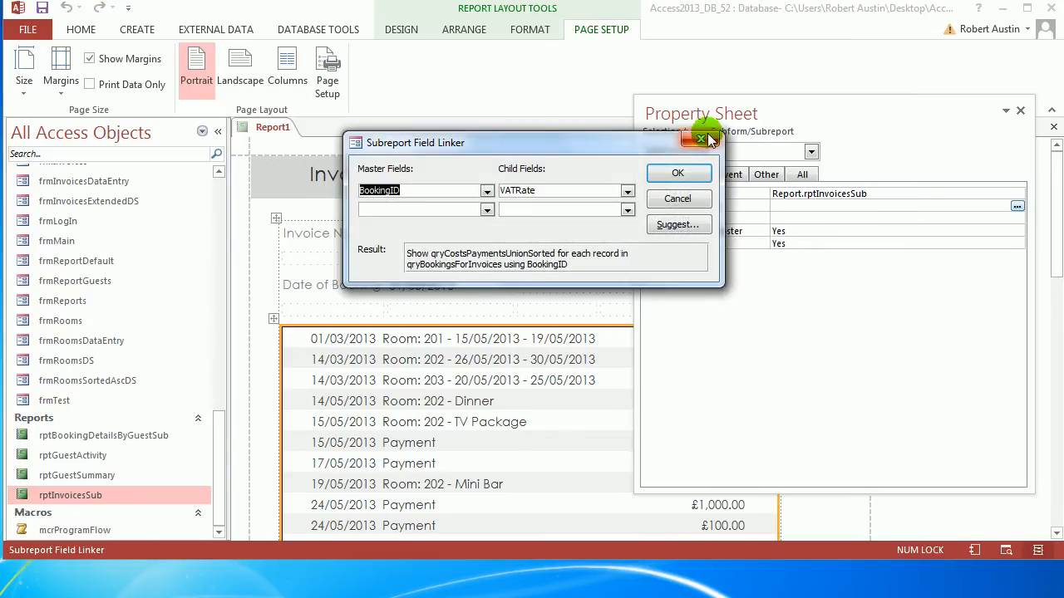
{"action": "left_click", "coordinate": [487, 190]}
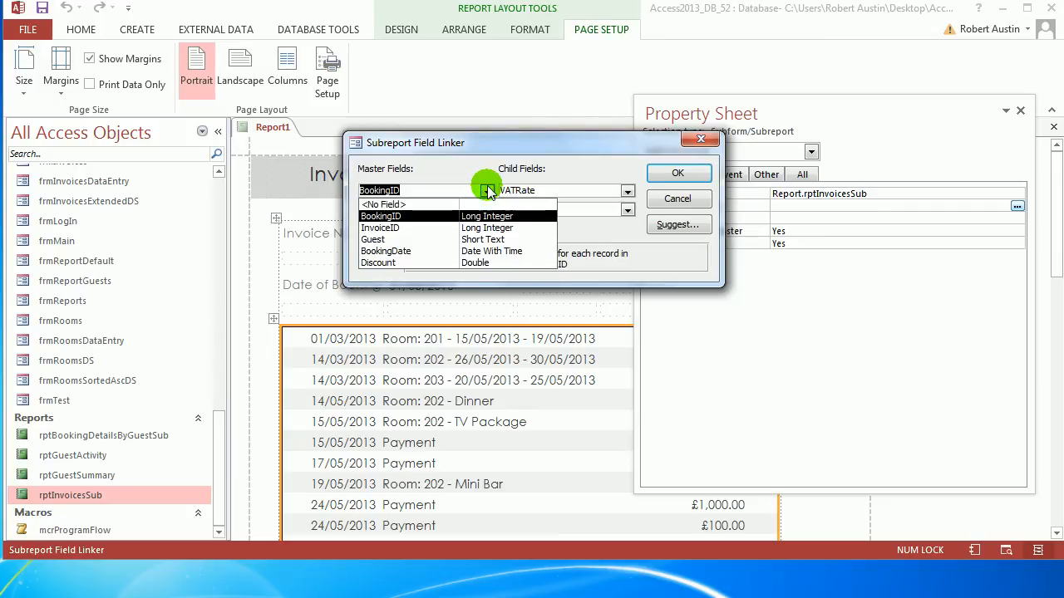
{"action": "left_click", "coordinate": [628, 191]}
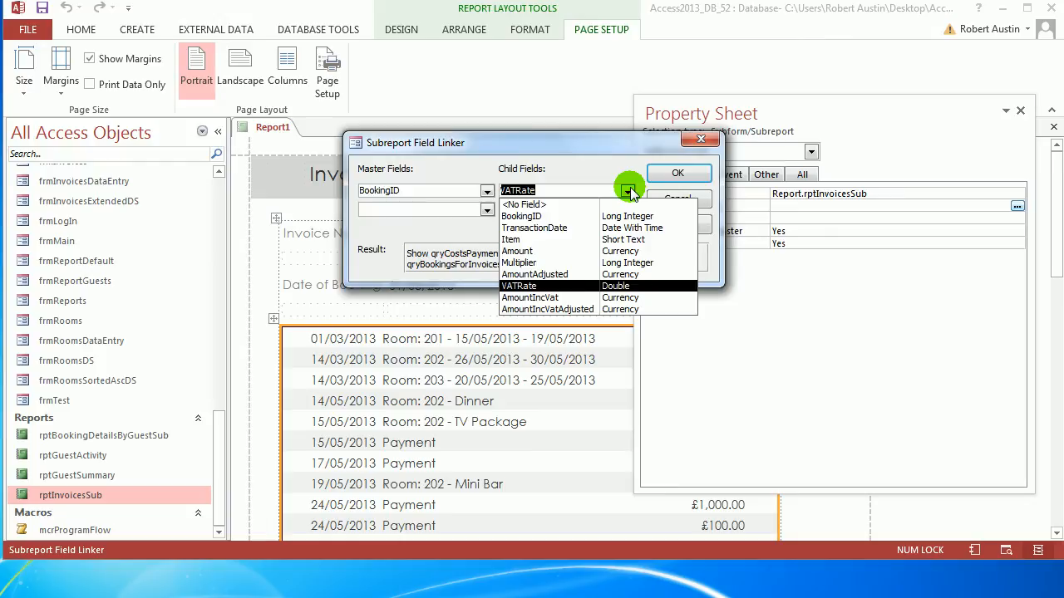
{"action": "left_click", "coordinate": [613, 216]}
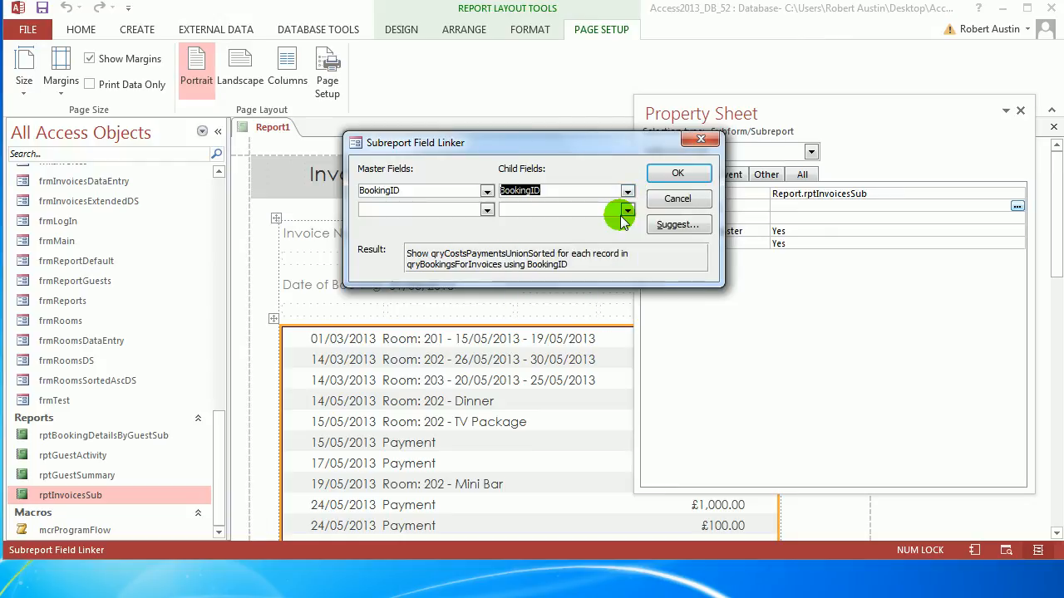
{"action": "left_click", "coordinate": [662, 175]}
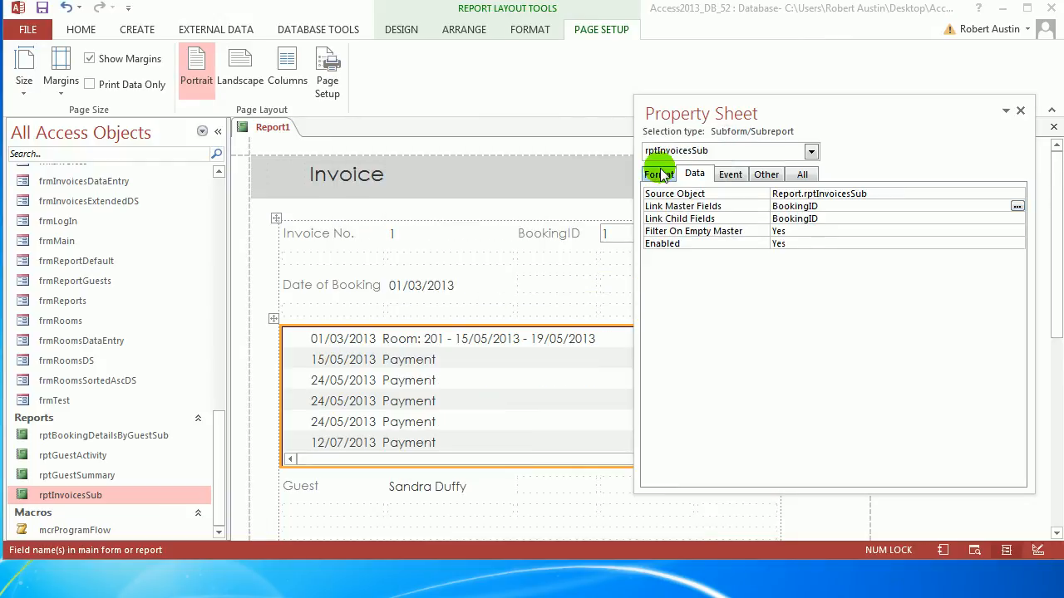
{"action": "left_click", "coordinate": [1019, 112]}
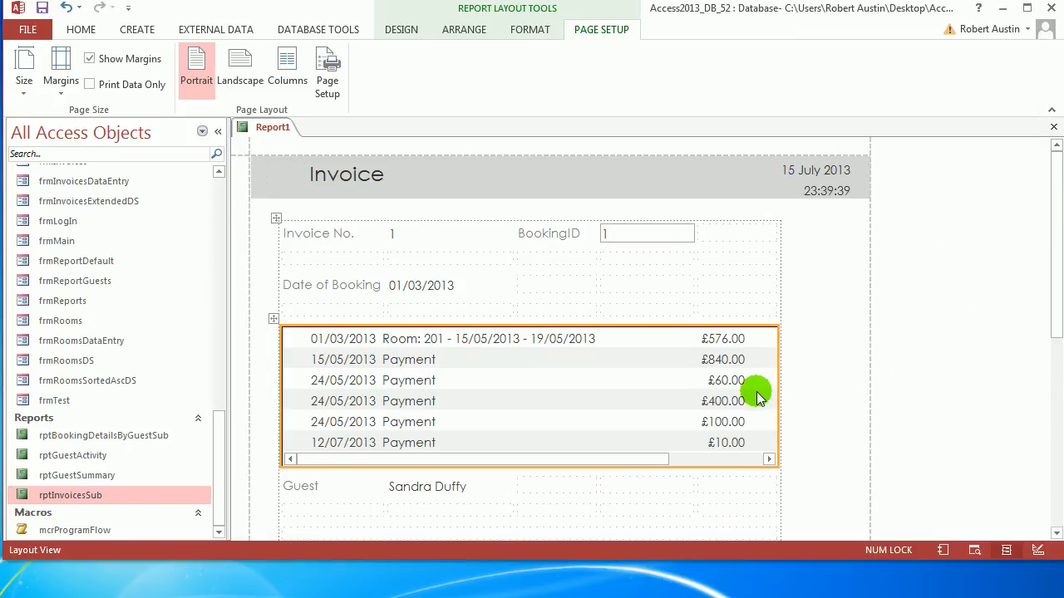
Widen the rptInvoicesSub subreport on both sides to make room for its running balance column
{"action": "left_click_drag", "start_coordinate": [777, 395], "coordinate": [835, 395]}
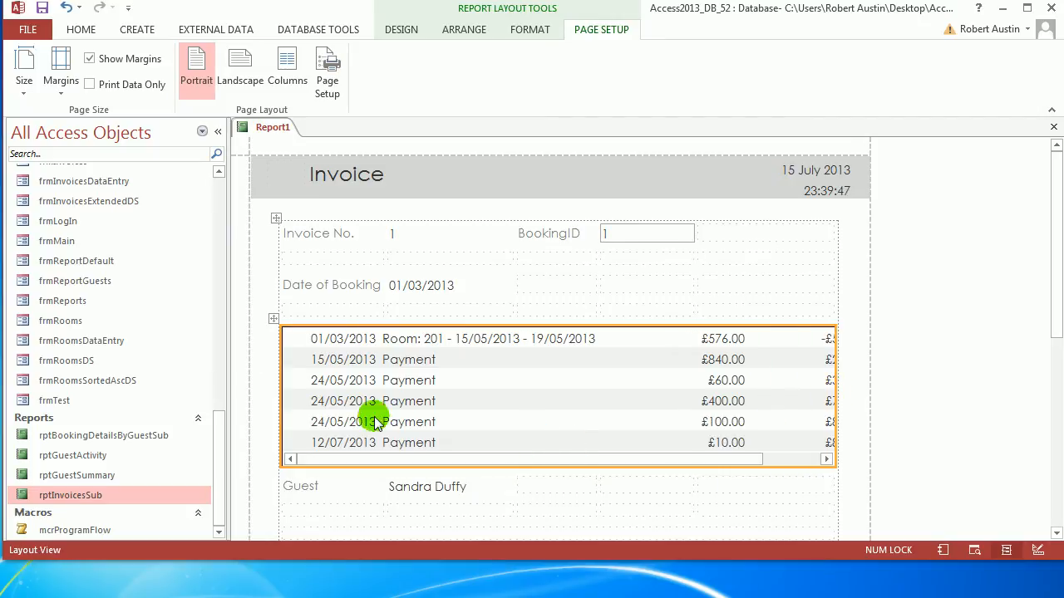
{"action": "left_click_drag", "start_coordinate": [283, 411], "coordinate": [265, 413]}
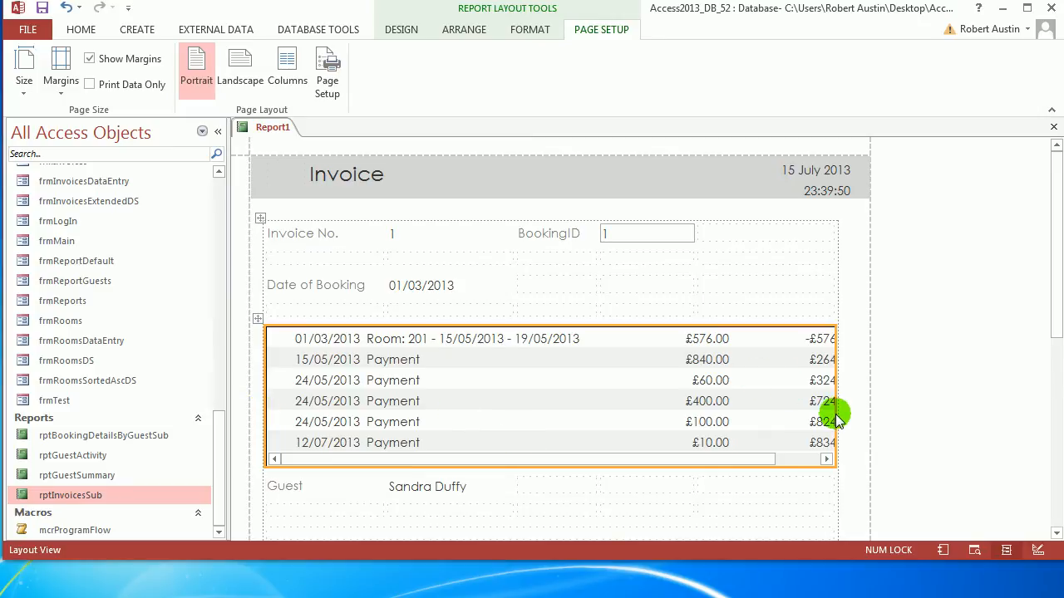
{"action": "left_click_drag", "start_coordinate": [838, 420], "coordinate": [873, 418]}
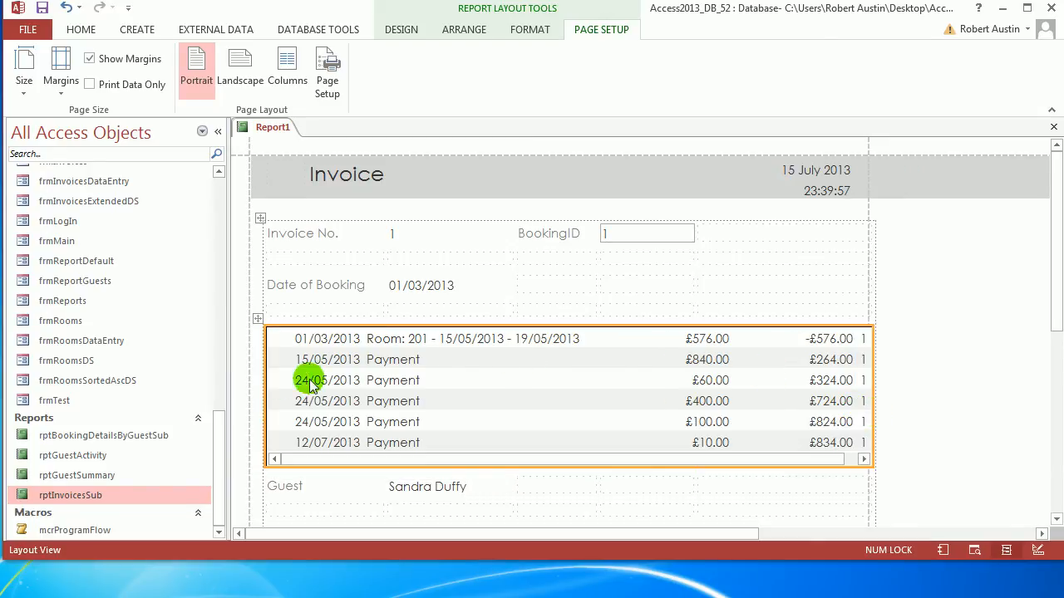
{"action": "left_click_drag", "start_coordinate": [266, 383], "coordinate": [255, 390]}
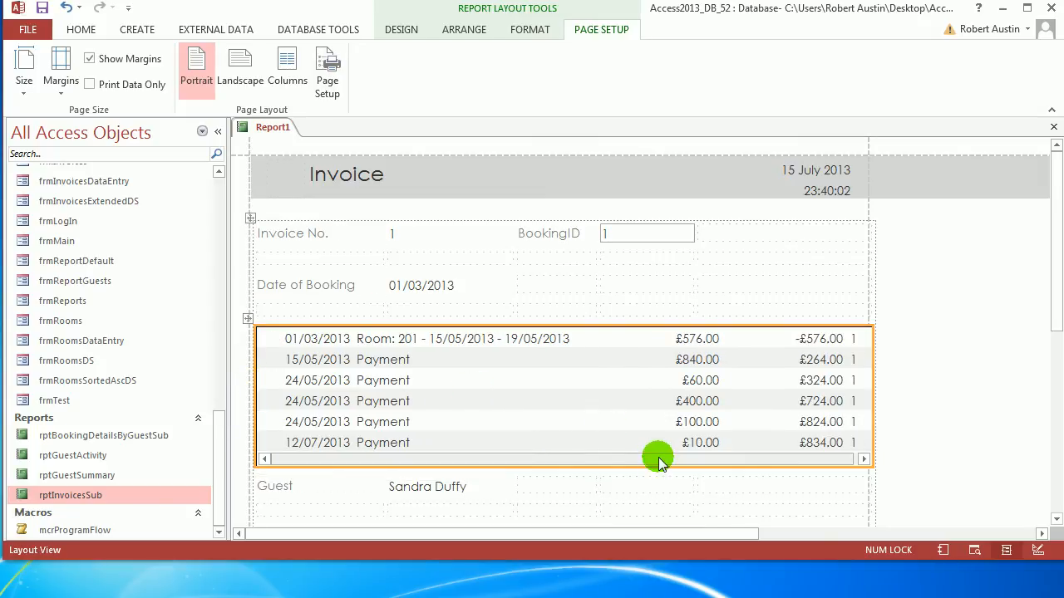
Narrow the item description column inside the subreport and reduce the subreport's width so it fits within the page margins
{"action": "left_click", "coordinate": [514, 365]}
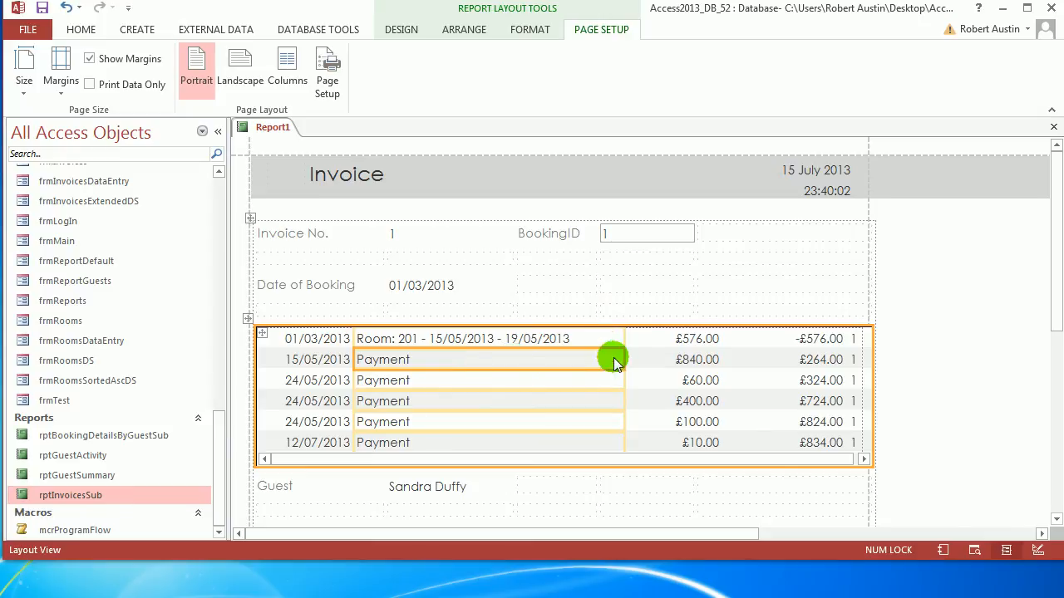
{"action": "left_click_drag", "start_coordinate": [627, 368], "coordinate": [601, 368]}
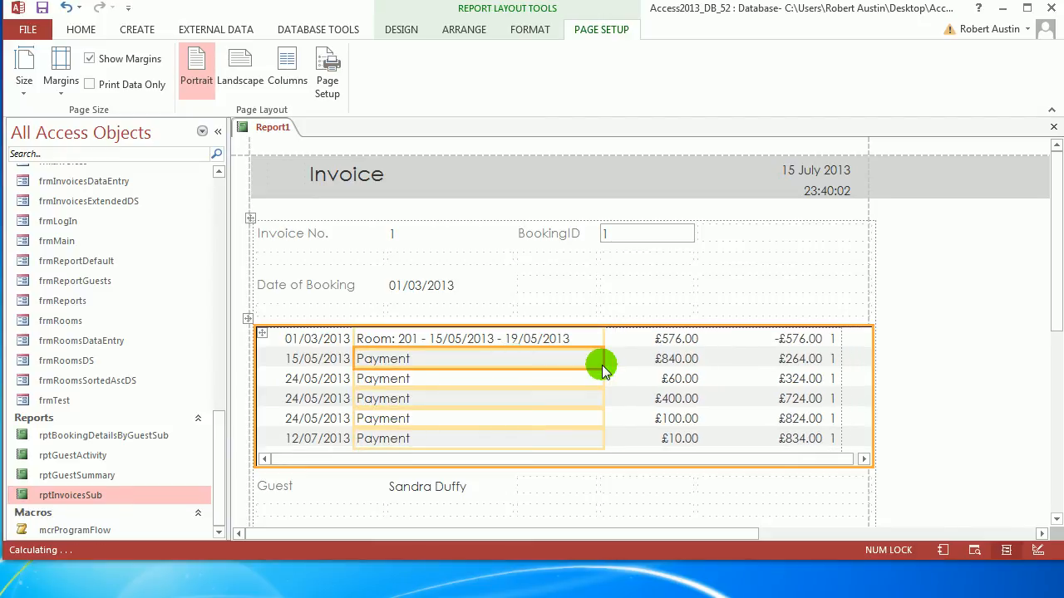
{"action": "left_click", "coordinate": [868, 393]}
{"action": "left_click_drag", "start_coordinate": [868, 393], "coordinate": [858, 394]}
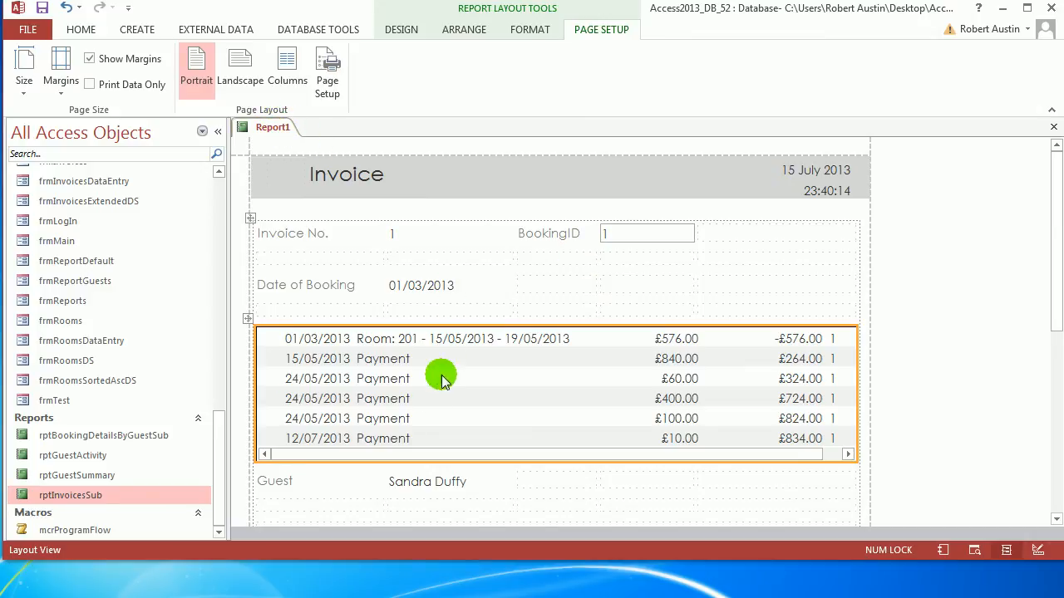
Move the Guest label and text box into the row above the subreport and insert two blank rows beneath them
{"action": "left_click", "coordinate": [308, 490]}
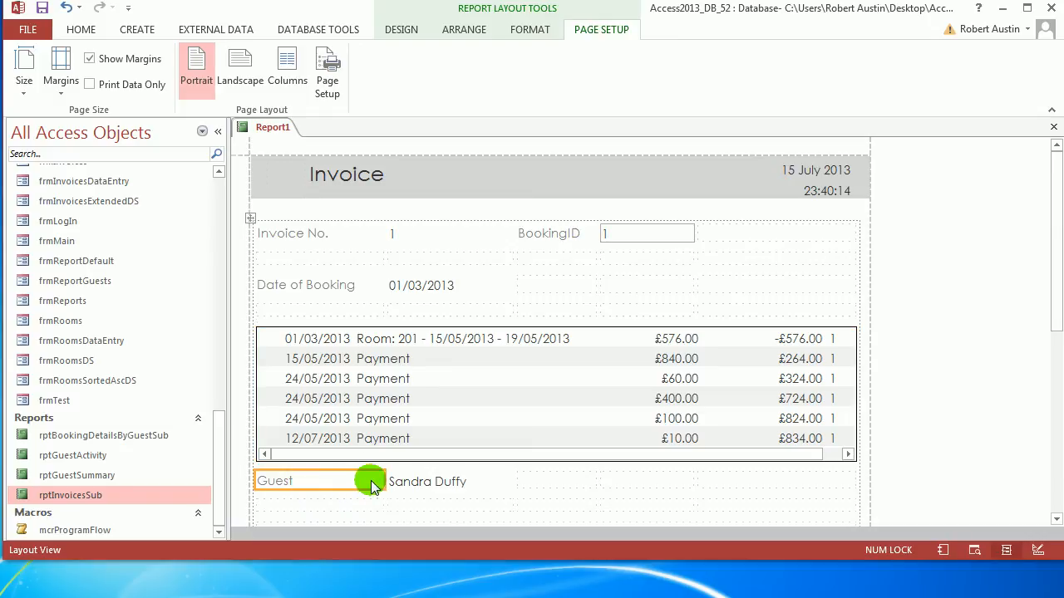
{"action": "left_click", "coordinate": [409, 491]}
{"action": "left_click", "coordinate": [350, 483]}
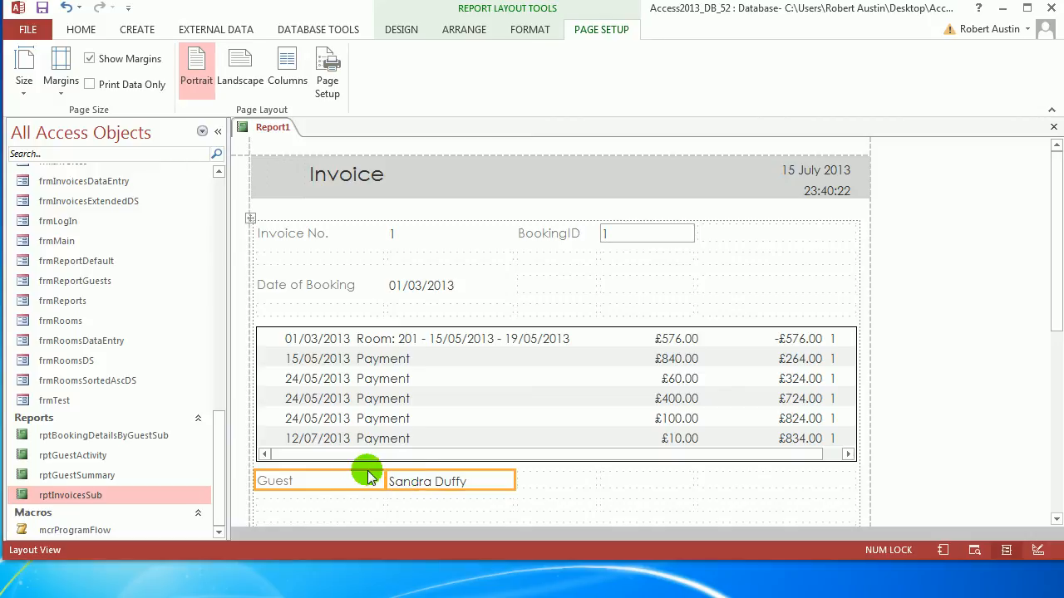
{"action": "left_click_drag", "start_coordinate": [353, 484], "coordinate": [324, 308]}
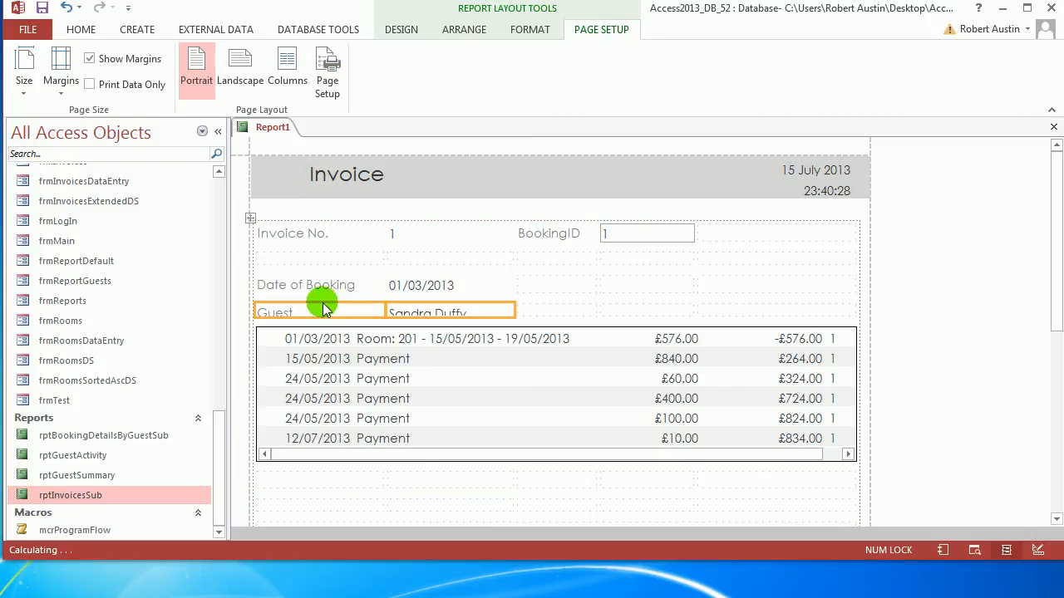
{"action": "left_click", "coordinate": [451, 29]}
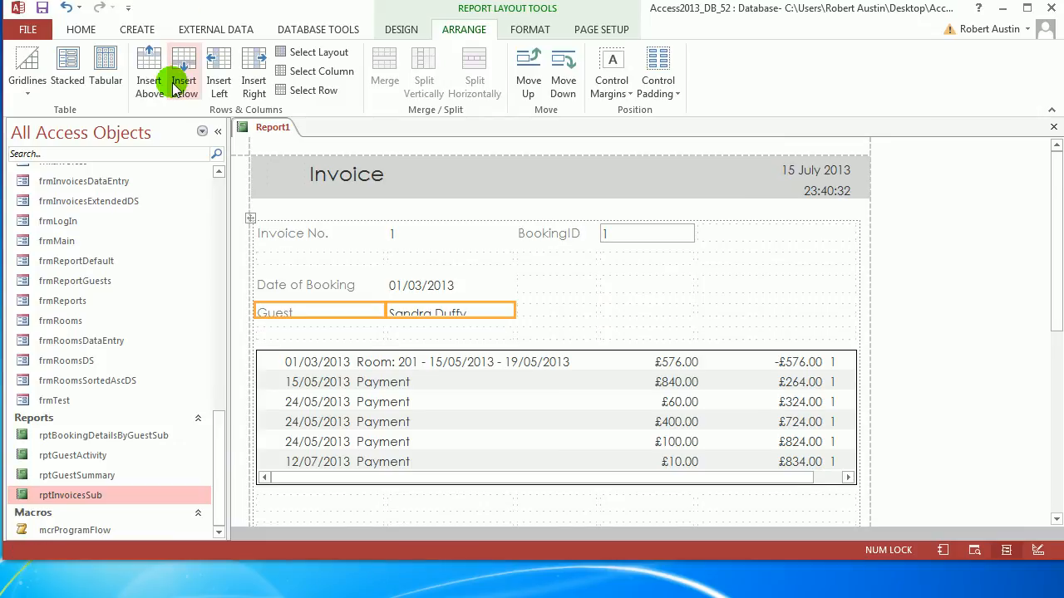
{"action": "left_click", "coordinate": [174, 83]}
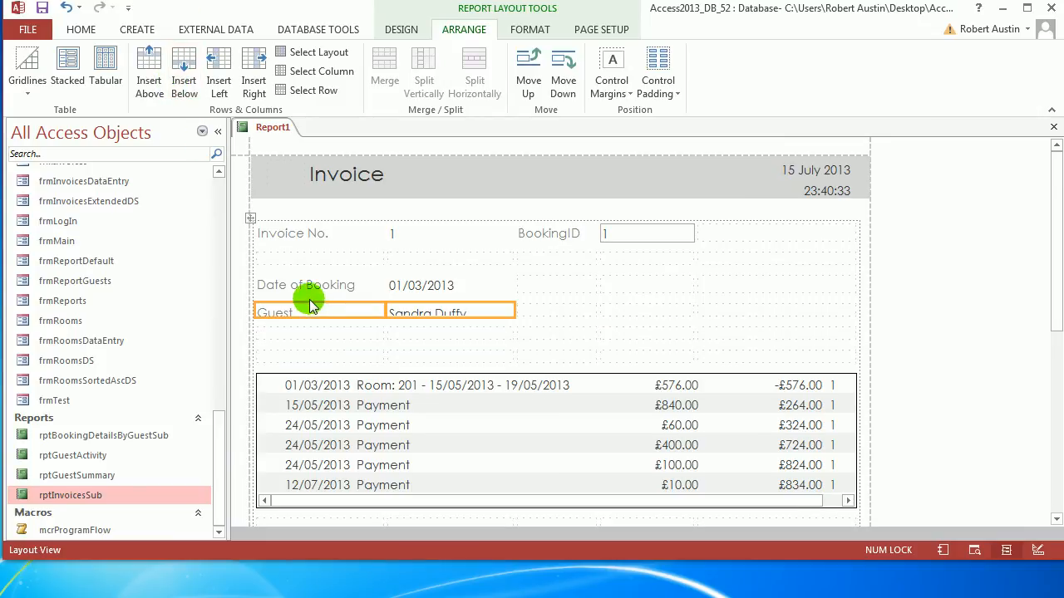
Increase the height of the Guest row in the invoice layout so the full guest name fits
{"action": "left_click", "coordinate": [306, 322]}
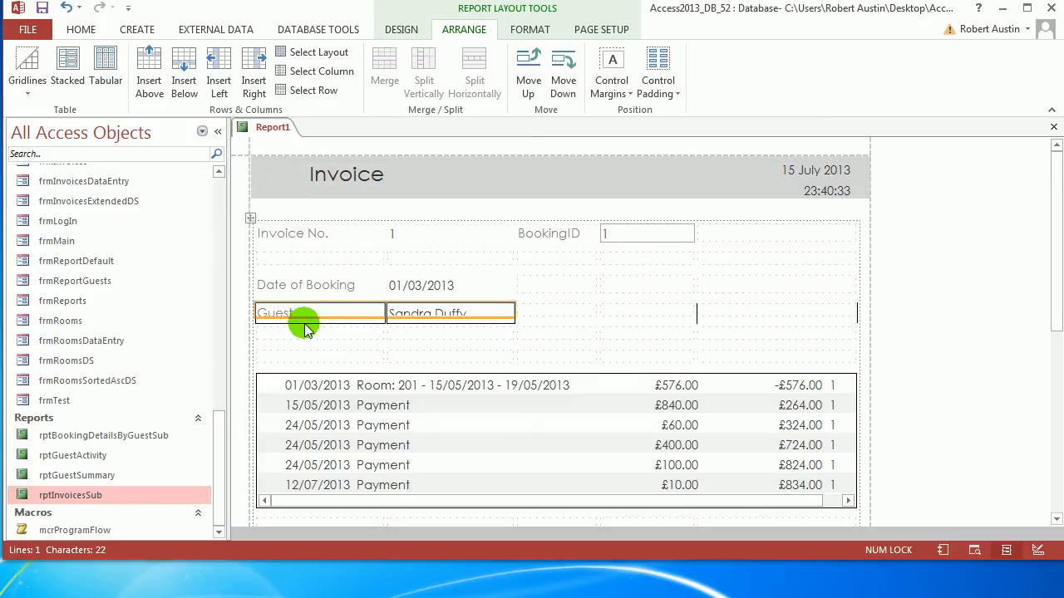
{"action": "left_click_drag", "start_coordinate": [305, 324], "coordinate": [305, 324]}
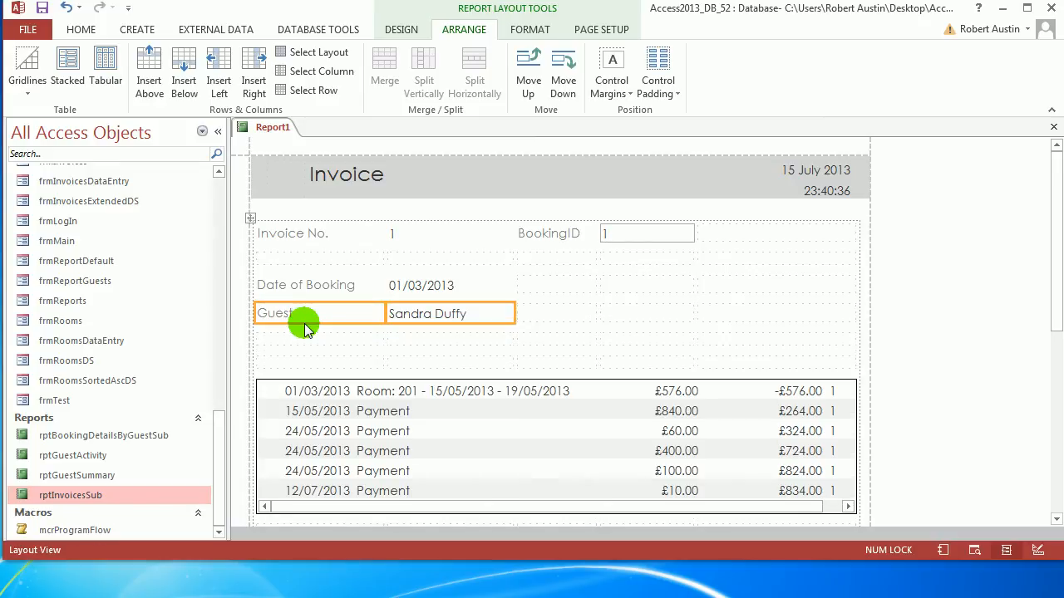
Save the new report as rptInvoices and close it
{"action": "right_click", "coordinate": [271, 133]}
{"action": "left_click", "coordinate": [283, 135]}
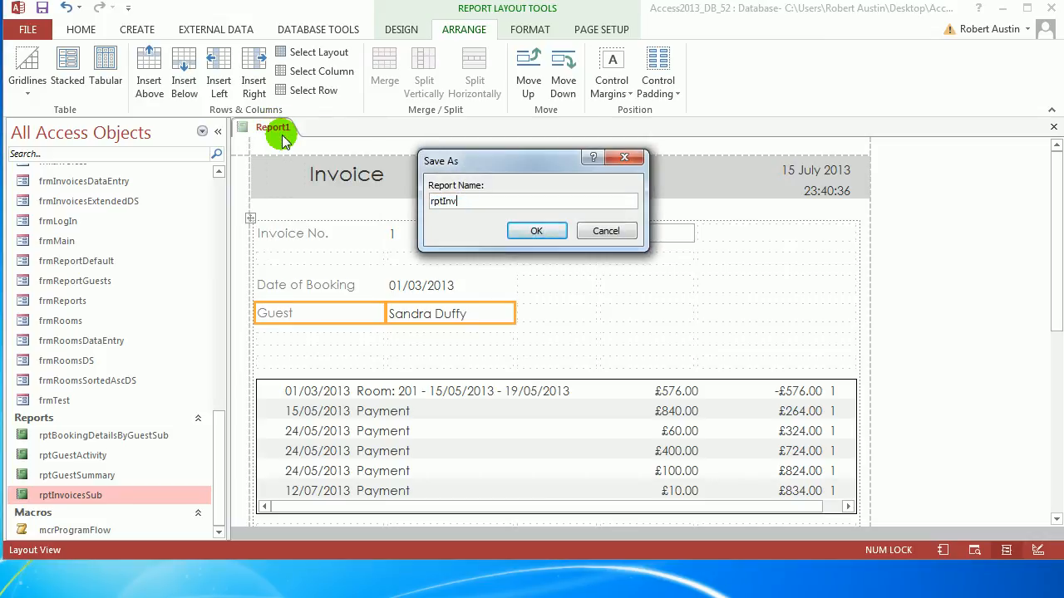
{"action": "type", "text": "rptInvoices"}
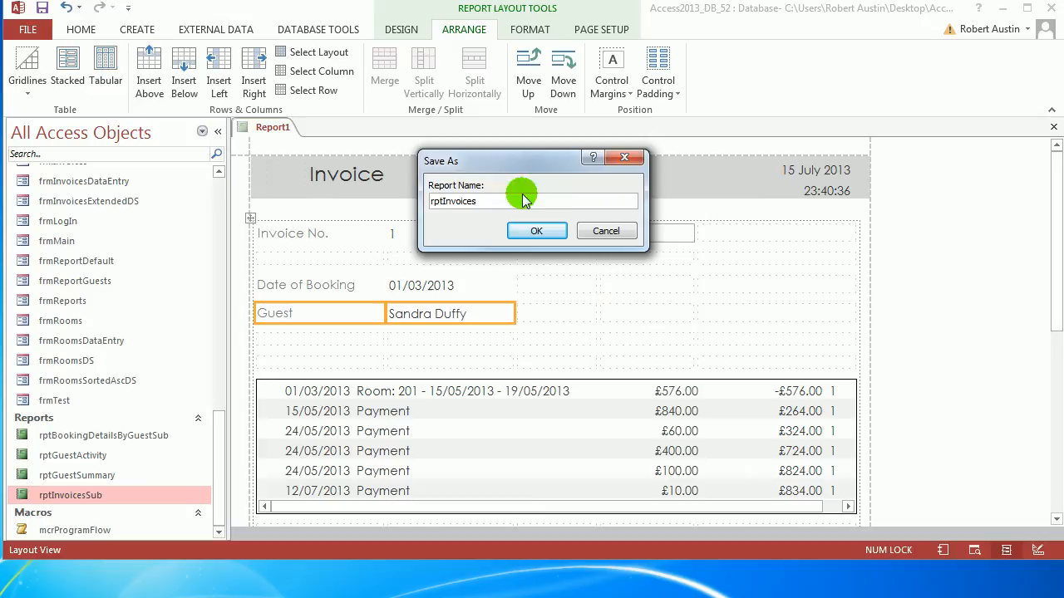
{"action": "left_click", "coordinate": [545, 237]}
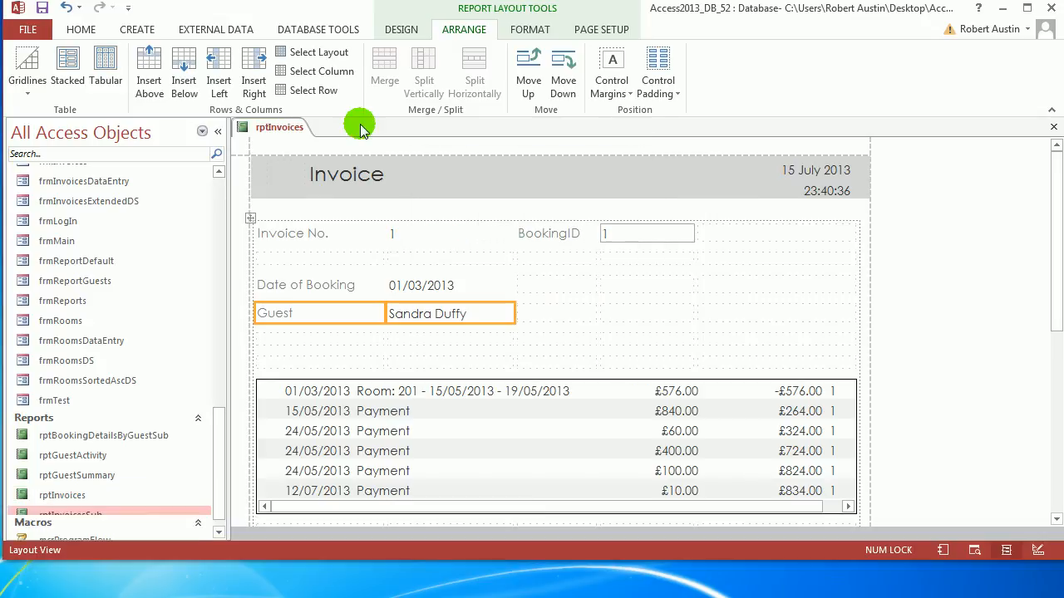
{"action": "right_click", "coordinate": [283, 133]}
{"action": "left_click", "coordinate": [298, 153]}
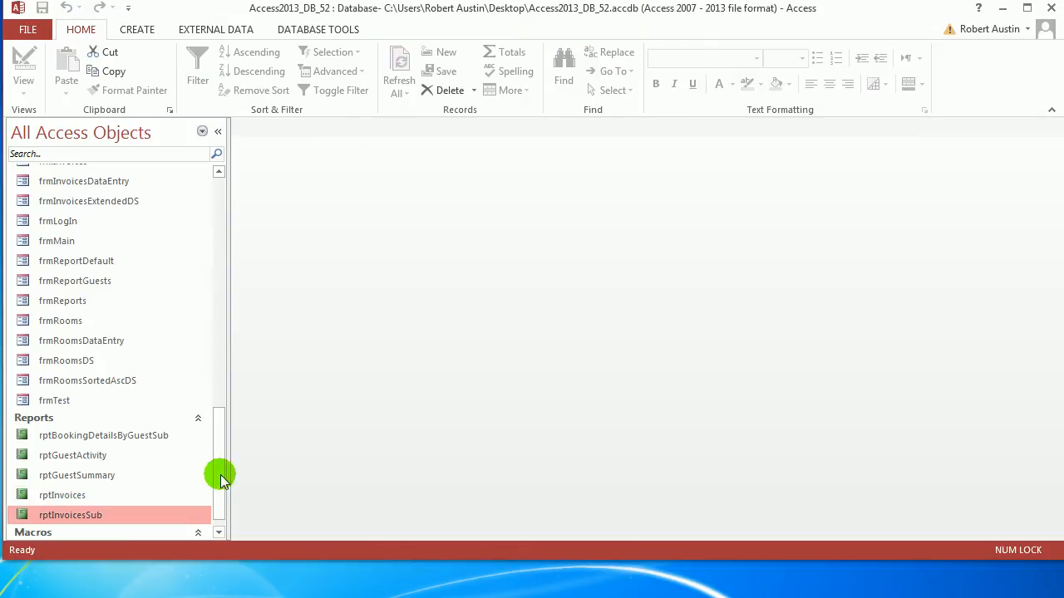
Open rptInvoicesSub in Design View and narrow the report to about 18.6 cm wide
{"action": "double_click", "coordinate": [73, 514]}
{"action": "right_click", "coordinate": [277, 126]}
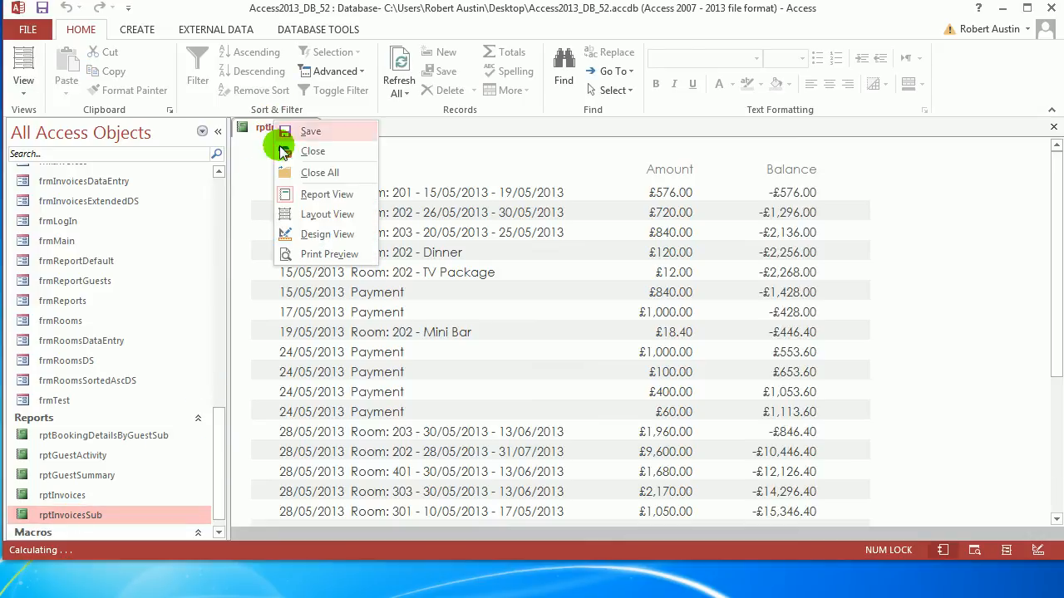
{"action": "left_click", "coordinate": [325, 233]}
{"action": "left_click_drag", "start_coordinate": [871, 189], "coordinate": [831, 188]}
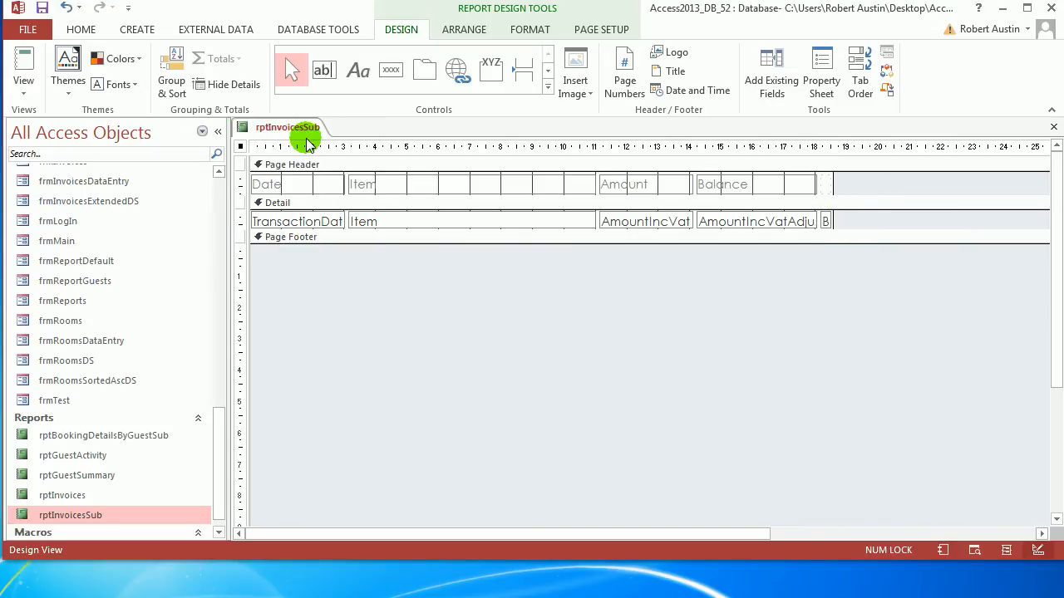
Set the Scroll Bars property of rptInvoicesSub to Neither, then save and close the report
{"action": "key", "text": "F4"}
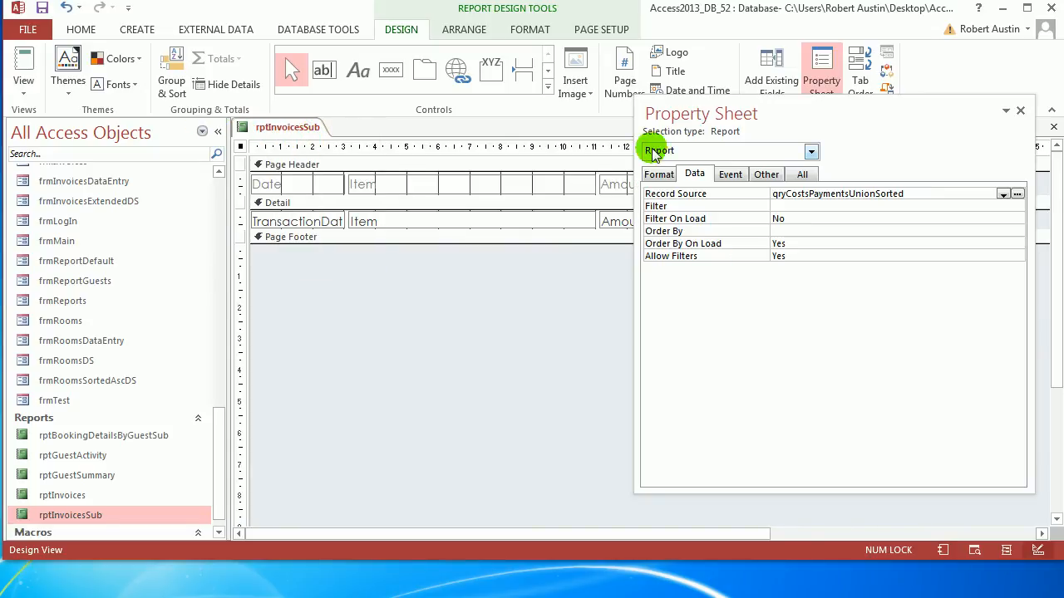
{"action": "left_click", "coordinate": [660, 174]}
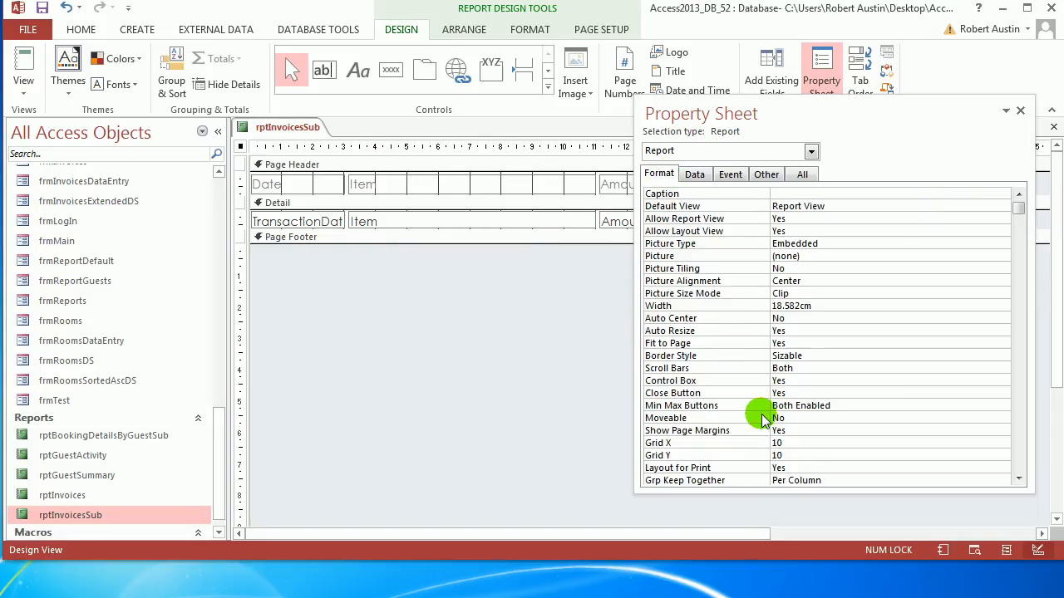
{"action": "left_click", "coordinate": [826, 368]}
{"action": "left_click", "coordinate": [1002, 371]}
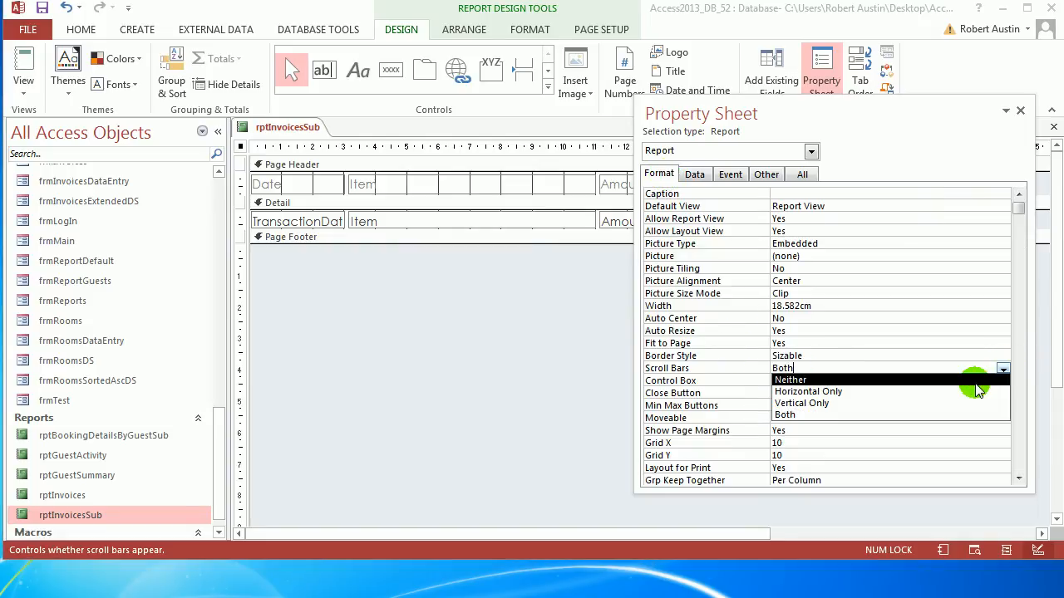
{"action": "left_click", "coordinate": [973, 380]}
{"action": "right_click", "coordinate": [283, 121]}
{"action": "left_click", "coordinate": [291, 129]}
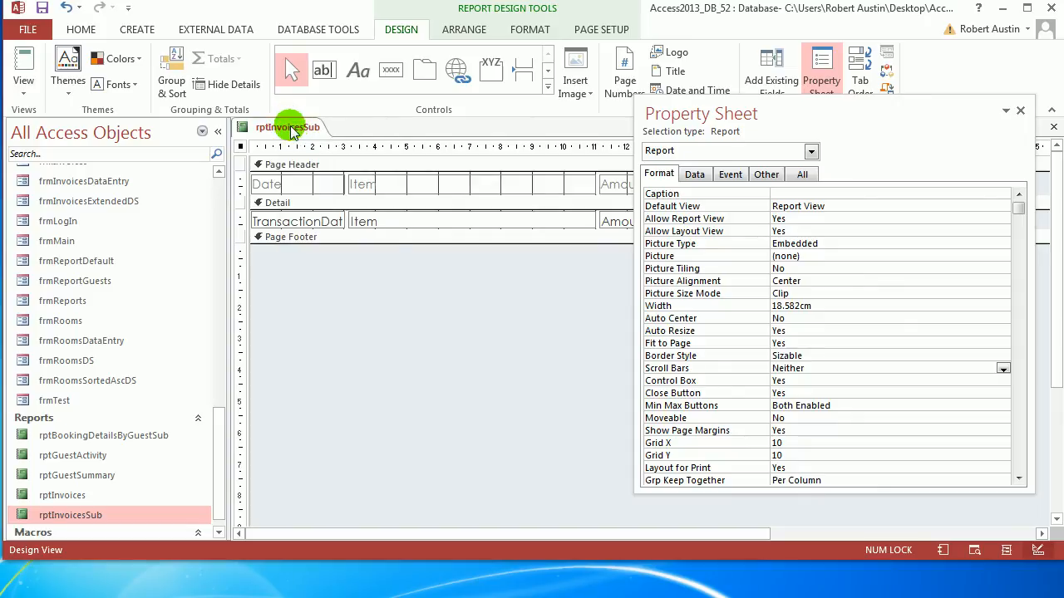
{"action": "right_click", "coordinate": [291, 129]}
{"action": "left_click", "coordinate": [340, 162]}
Open rptInvoices and look over how the transactions subreport appears in the first invoices
{"action": "double_click", "coordinate": [79, 493]}
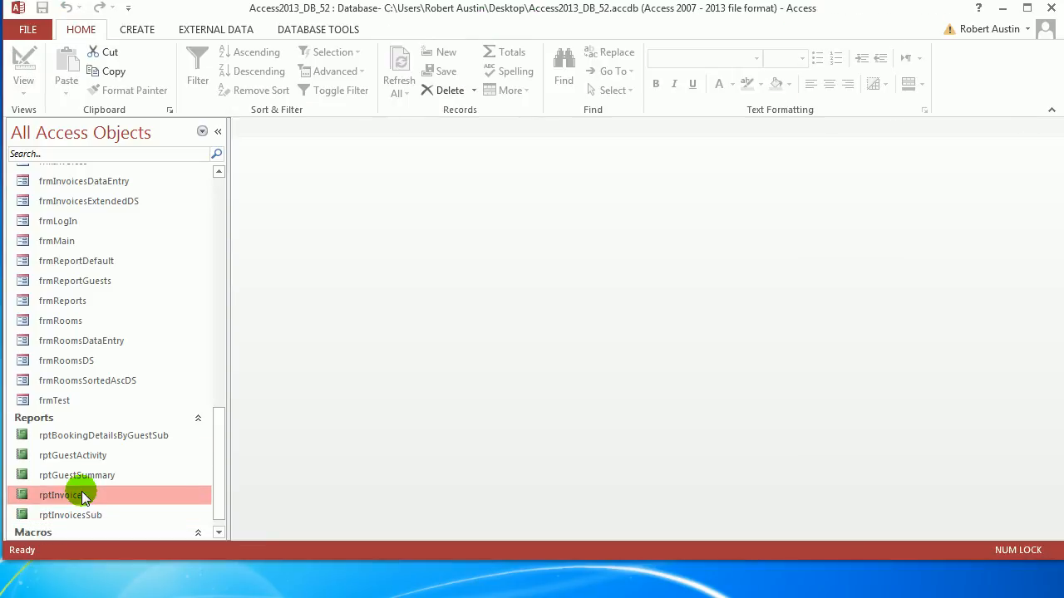
{"action": "scroll", "coordinate": [597, 271], "scroll_direction": "down", "scroll_amount": 3}
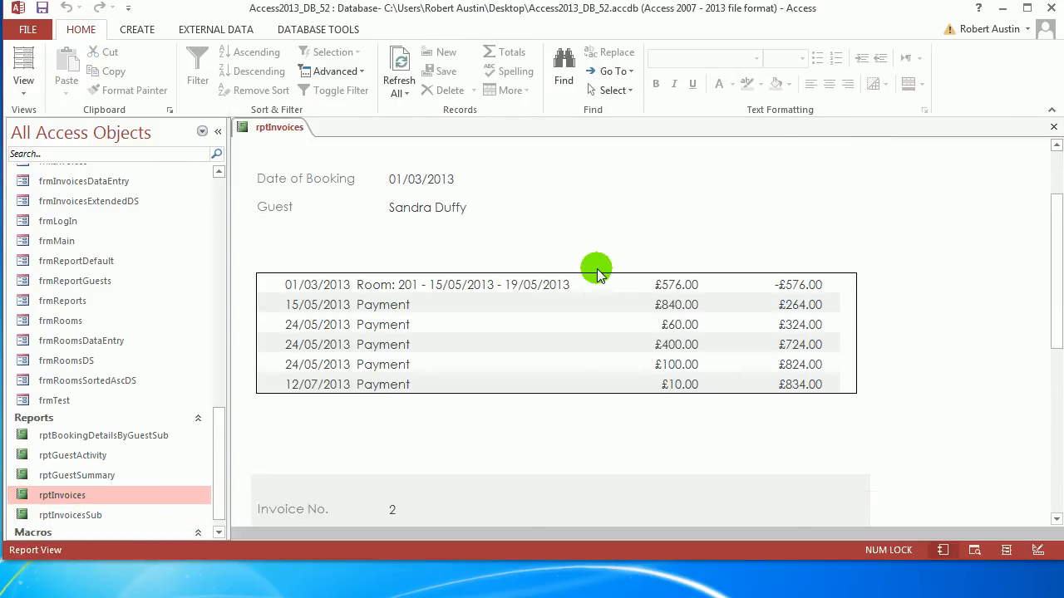
{"action": "scroll", "coordinate": [595, 269], "scroll_direction": "down", "scroll_amount": 3}
{"action": "scroll", "coordinate": [583, 248], "scroll_direction": "up", "scroll_amount": 4}
In Layout View, set the rptInvoicesSub subreport's Border Style to Transparent and close the Property Sheet
{"action": "right_click", "coordinate": [268, 128]}
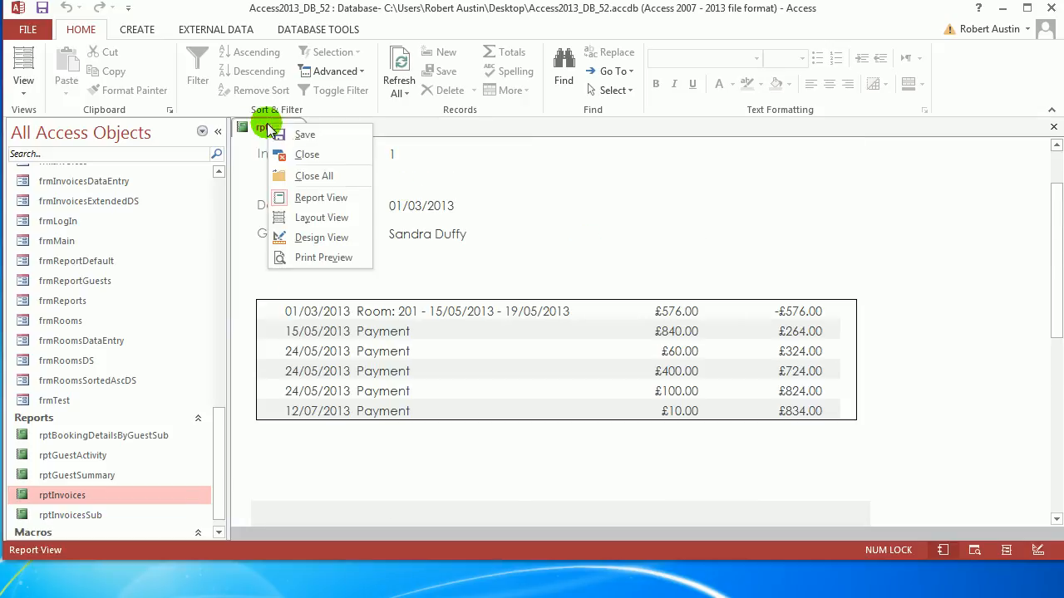
{"action": "left_click", "coordinate": [320, 217]}
{"action": "left_click", "coordinate": [274, 320]}
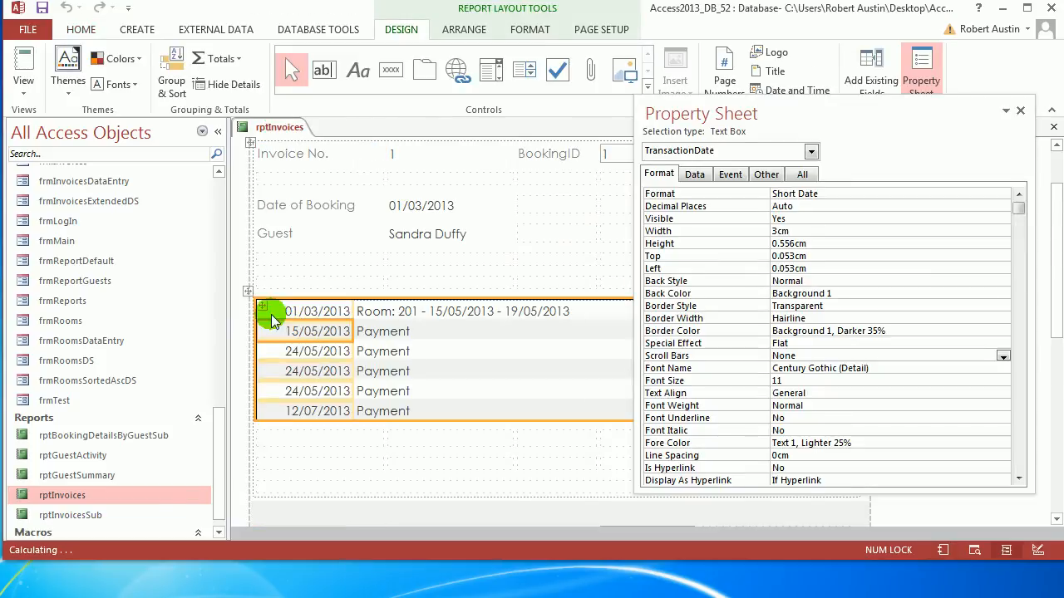
{"action": "left_click", "coordinate": [249, 293]}
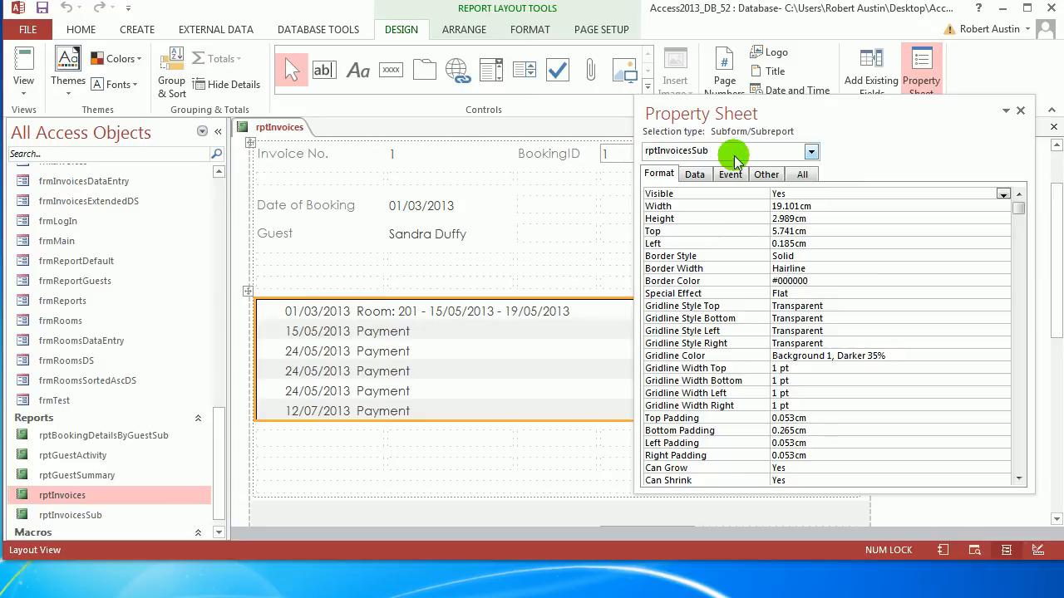
{"action": "left_click", "coordinate": [906, 259]}
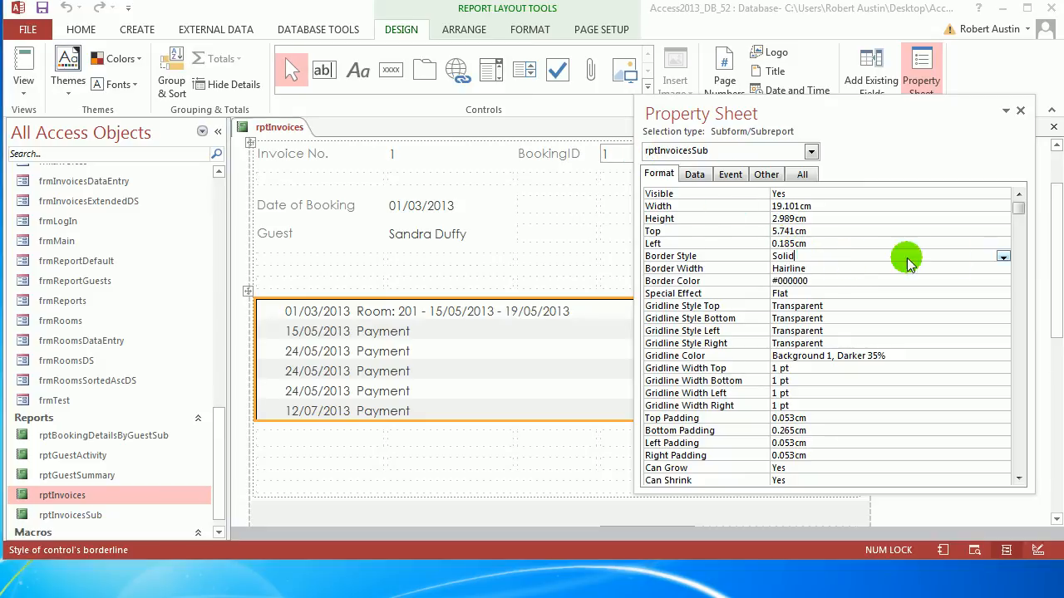
{"action": "left_click", "coordinate": [1003, 256]}
{"action": "left_click", "coordinate": [798, 268]}
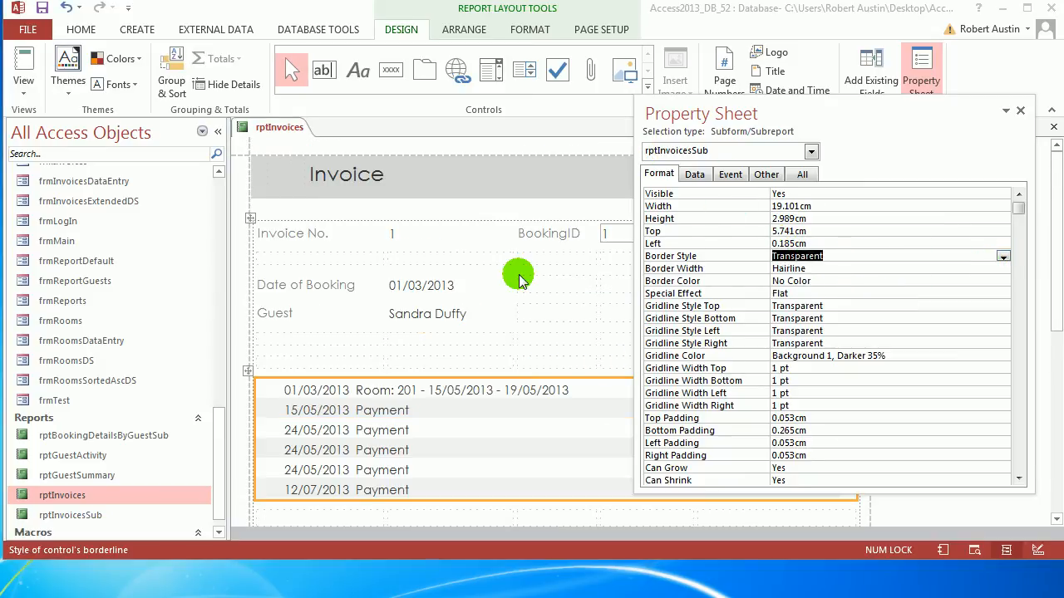
{"action": "left_click", "coordinate": [1020, 111]}
Examine the borderless subreport in the layout and in Print Preview, checking how consecutive invoices fall on the page
{"action": "scroll", "coordinate": [706, 258], "scroll_direction": "down", "scroll_amount": 3}
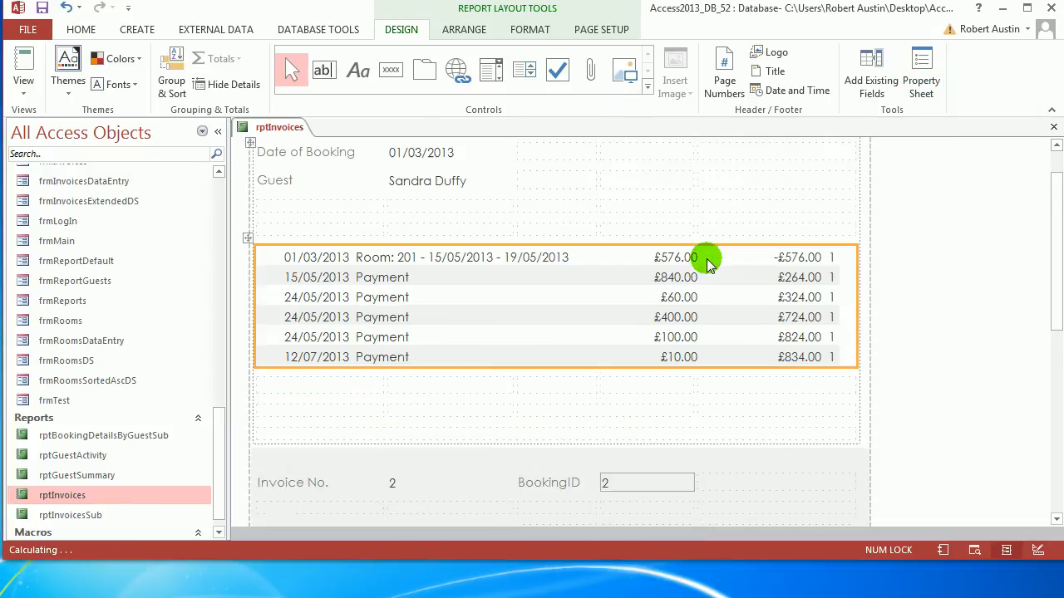
{"action": "scroll", "coordinate": [702, 274], "scroll_direction": "down", "scroll_amount": 1}
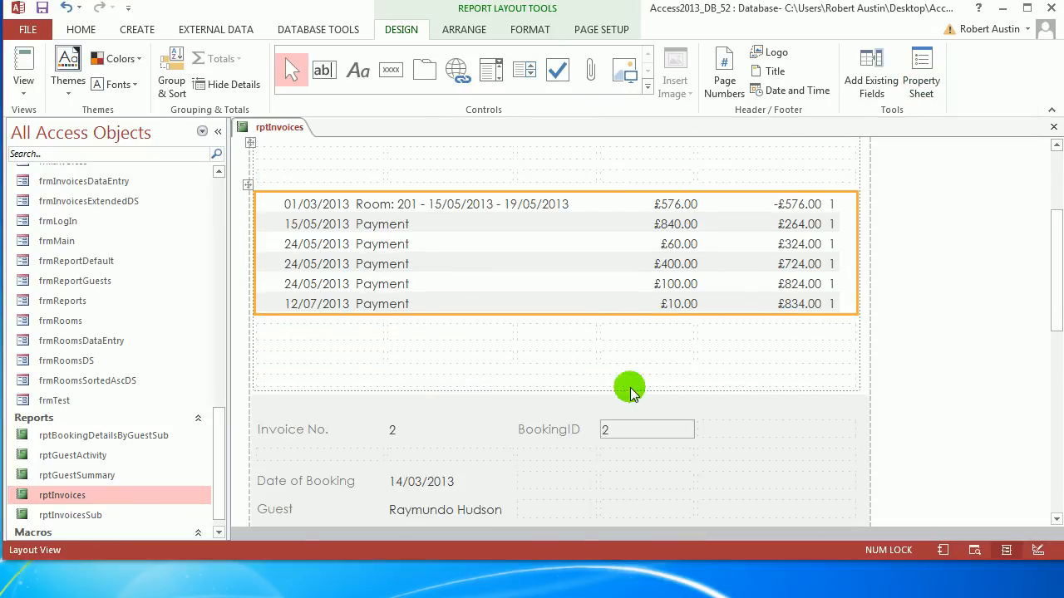
{"action": "scroll", "coordinate": [556, 213], "scroll_direction": "up", "scroll_amount": 2}
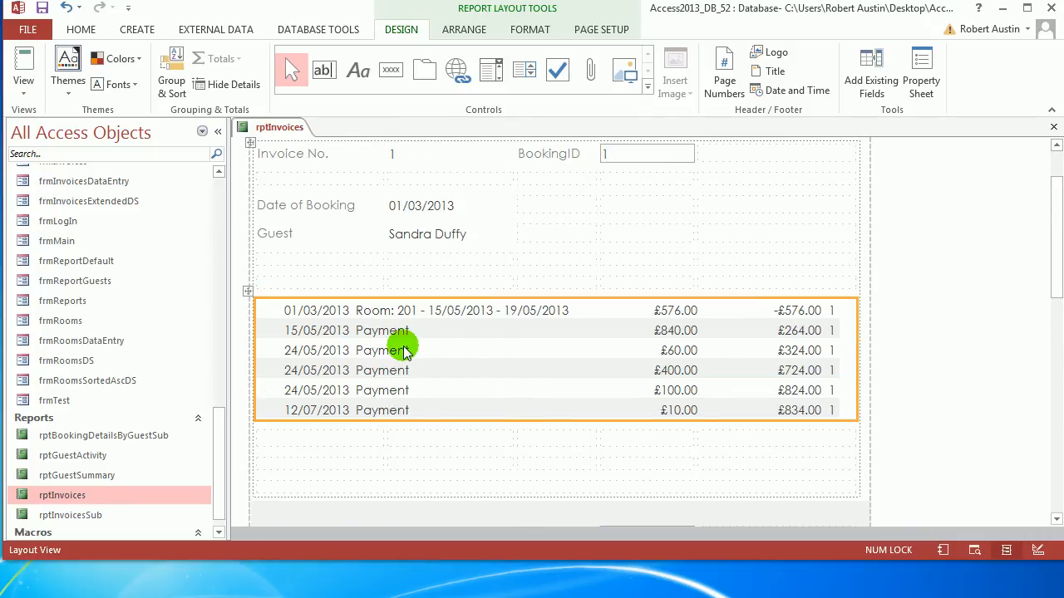
{"action": "scroll", "coordinate": [435, 253], "scroll_direction": "down", "scroll_amount": 1}
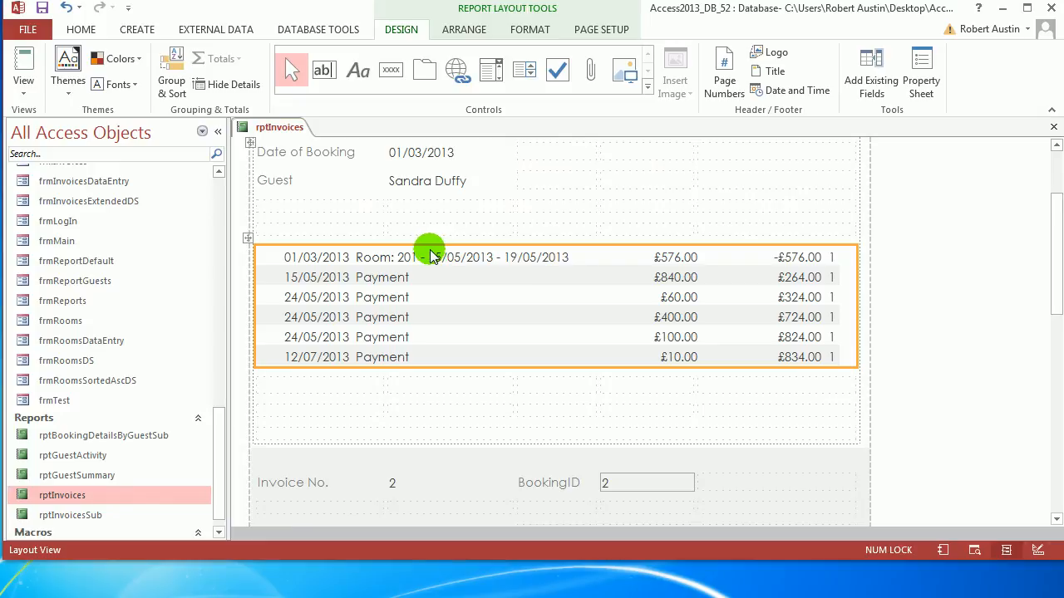
{"action": "right_click", "coordinate": [279, 127]}
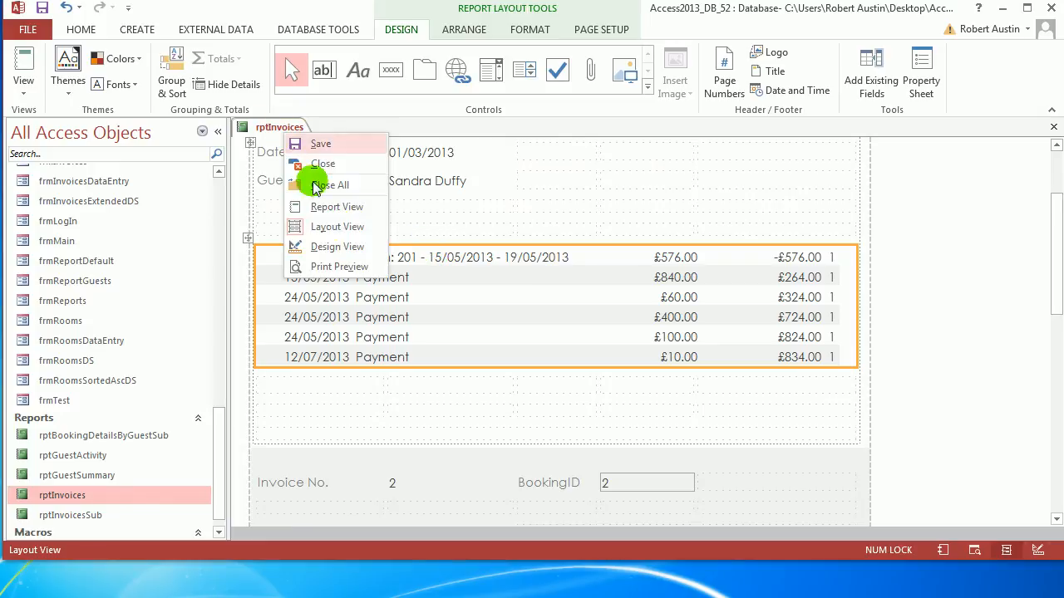
{"action": "left_click", "coordinate": [349, 263]}
{"action": "scroll", "coordinate": [598, 245], "scroll_direction": "down", "scroll_amount": 5}
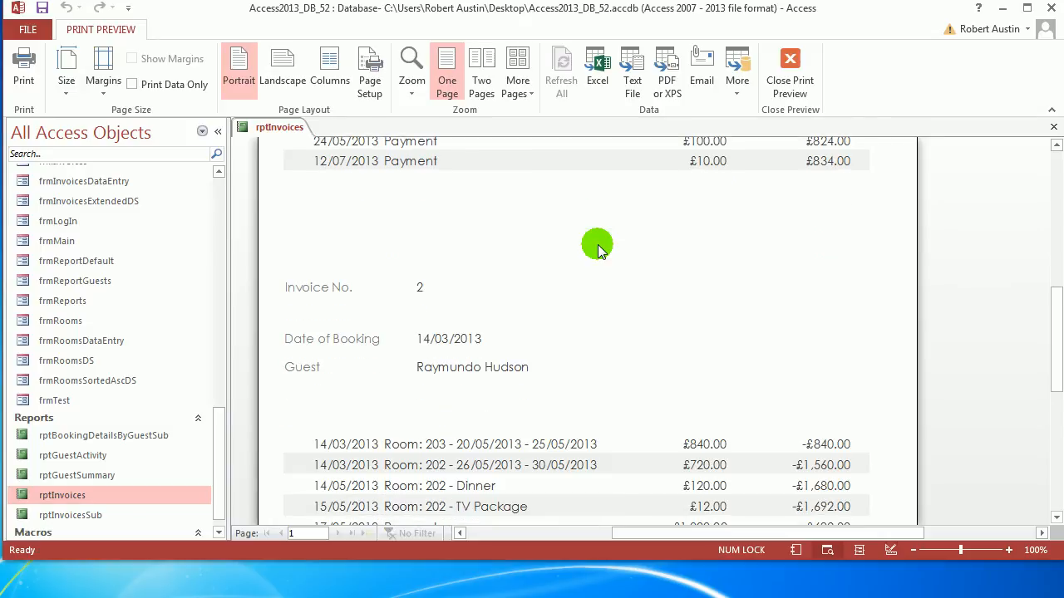
{"action": "scroll", "coordinate": [415, 238], "scroll_direction": "up", "scroll_amount": 5}
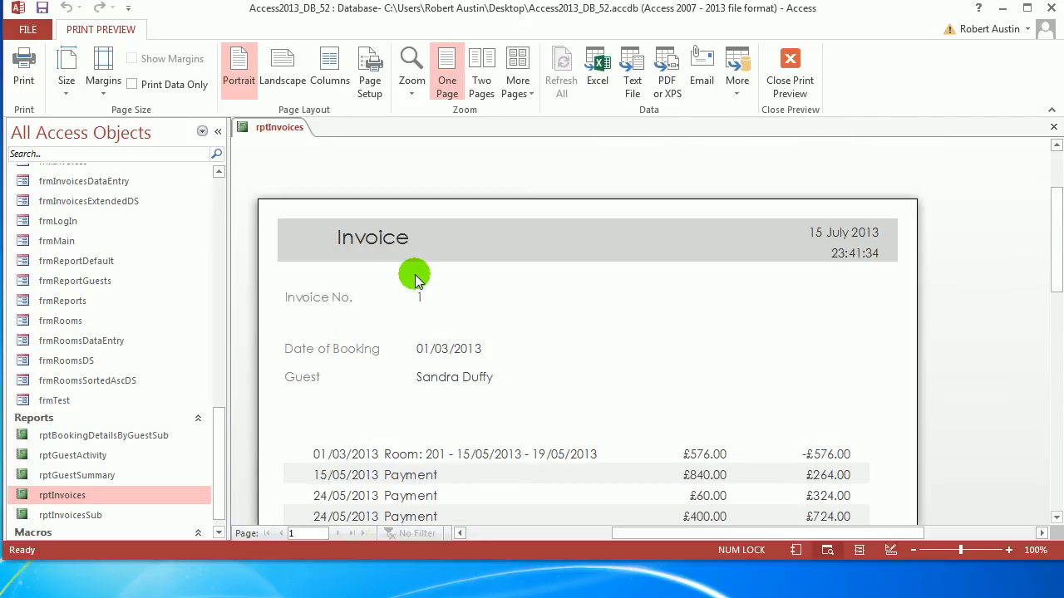
In Layout View, set the Detail section's Force New Page property to After Section and save the report
{"action": "right_click", "coordinate": [265, 133]}
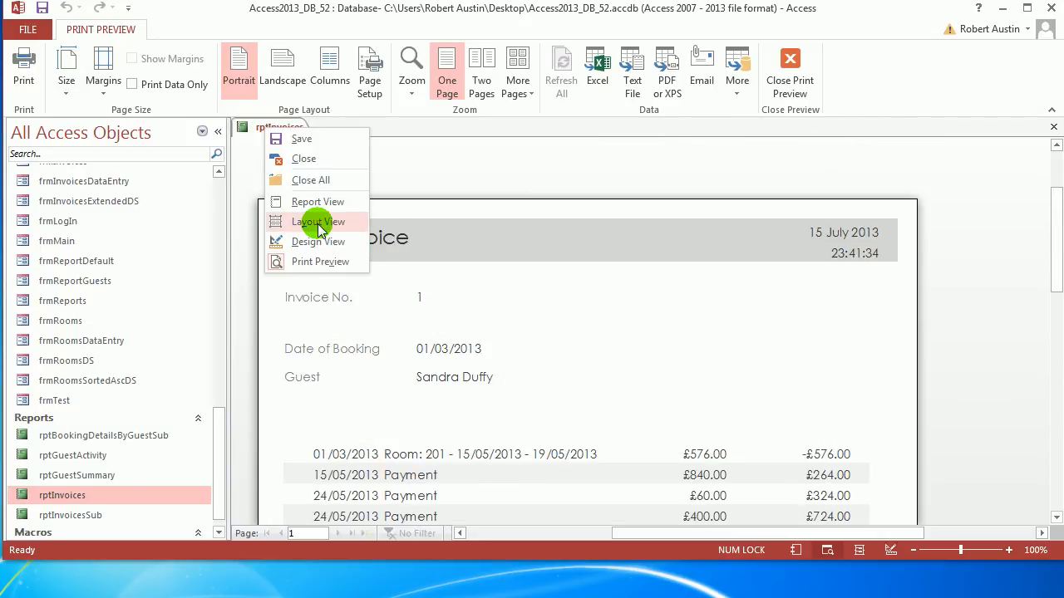
{"action": "left_click", "coordinate": [319, 228]}
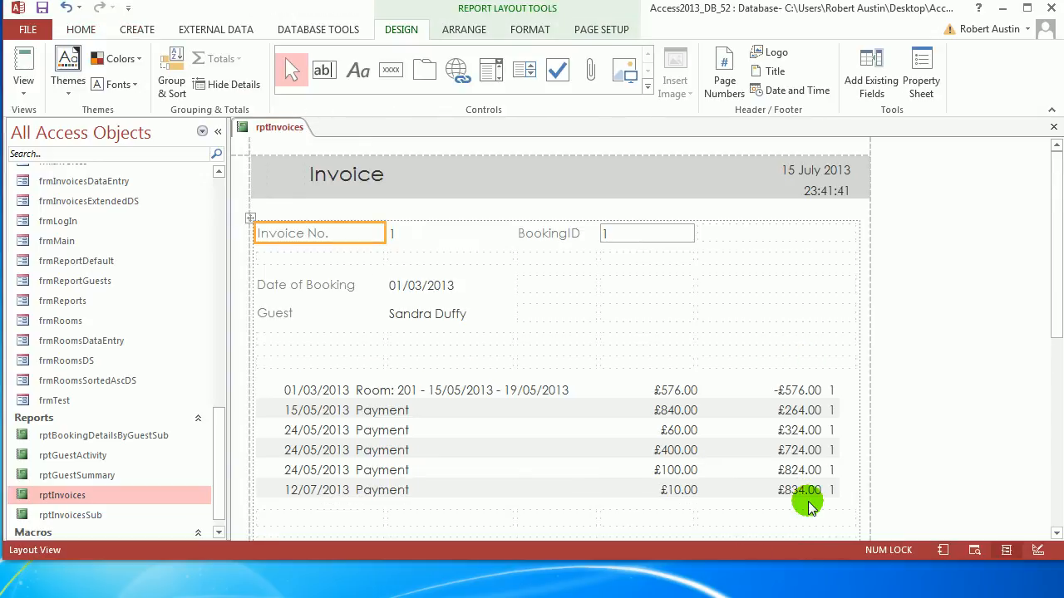
{"action": "key", "text": "F4"}
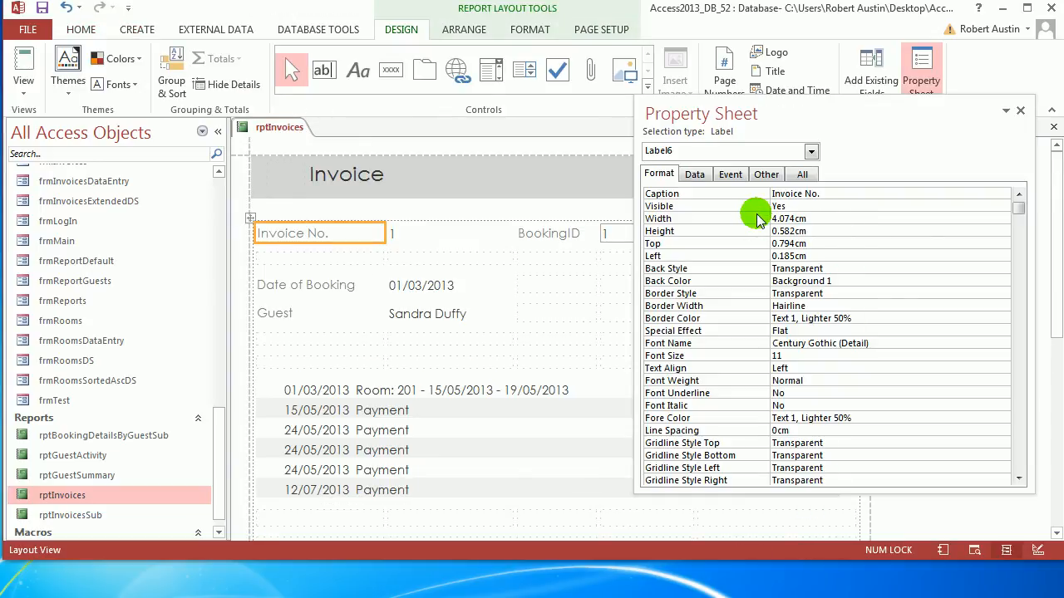
{"action": "left_click", "coordinate": [811, 152]}
{"action": "key", "text": "d"}
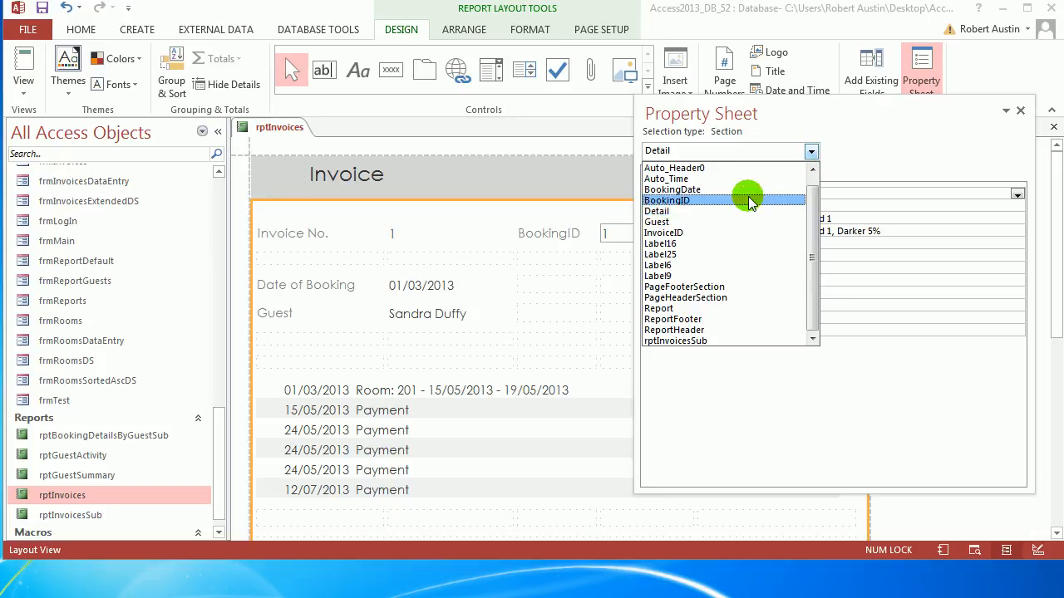
{"action": "left_click", "coordinate": [743, 211]}
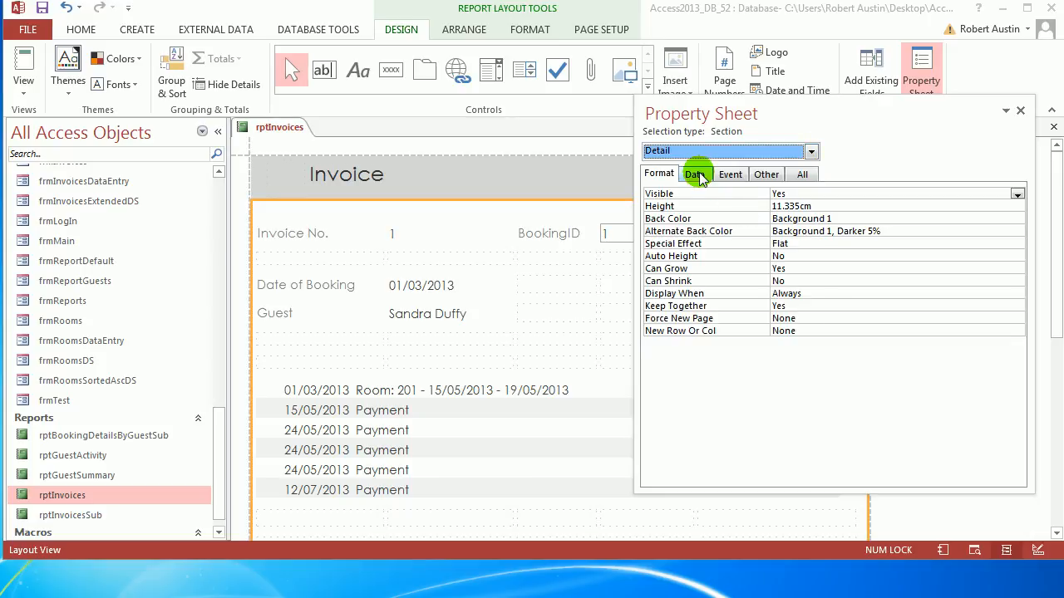
{"action": "left_click", "coordinate": [823, 318]}
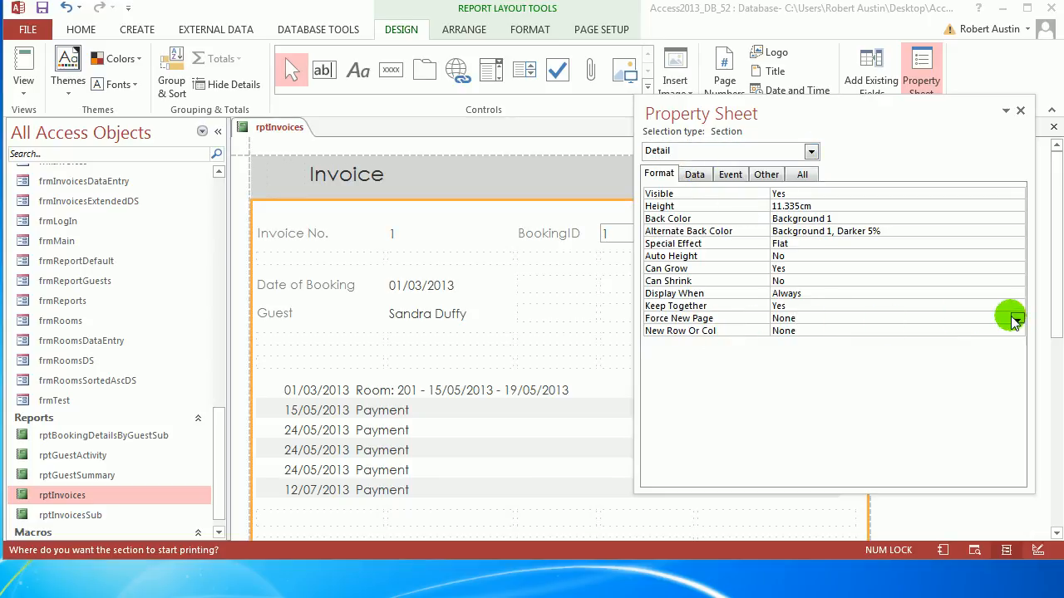
{"action": "left_click", "coordinate": [1017, 319]}
{"action": "left_click", "coordinate": [993, 353]}
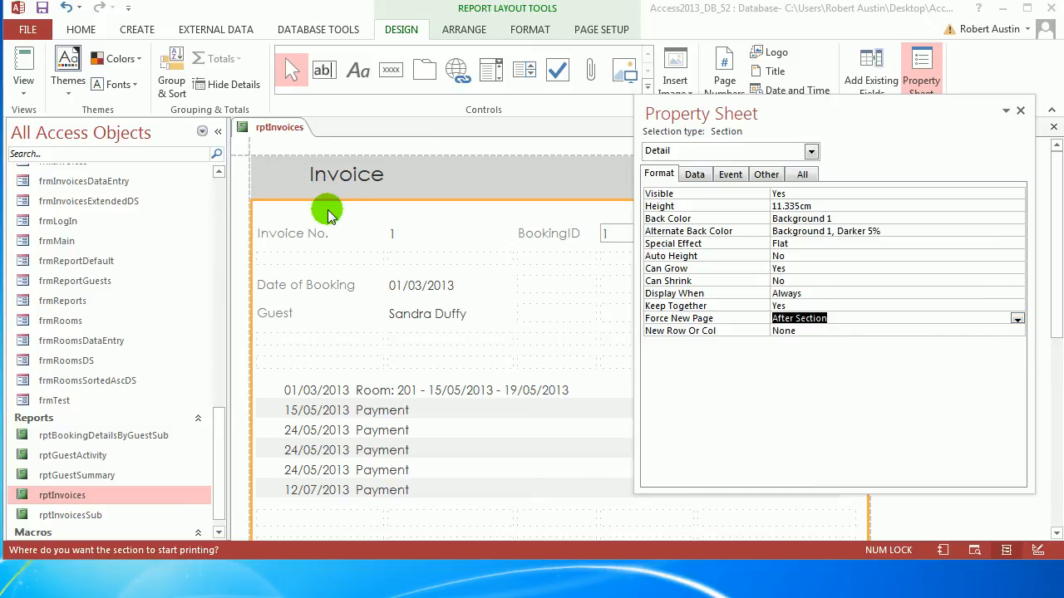
{"action": "right_click", "coordinate": [266, 130]}
{"action": "left_click", "coordinate": [284, 141]}
Show rptInvoices in Print Preview and check the page break after the first invoice
{"action": "right_click", "coordinate": [267, 128]}
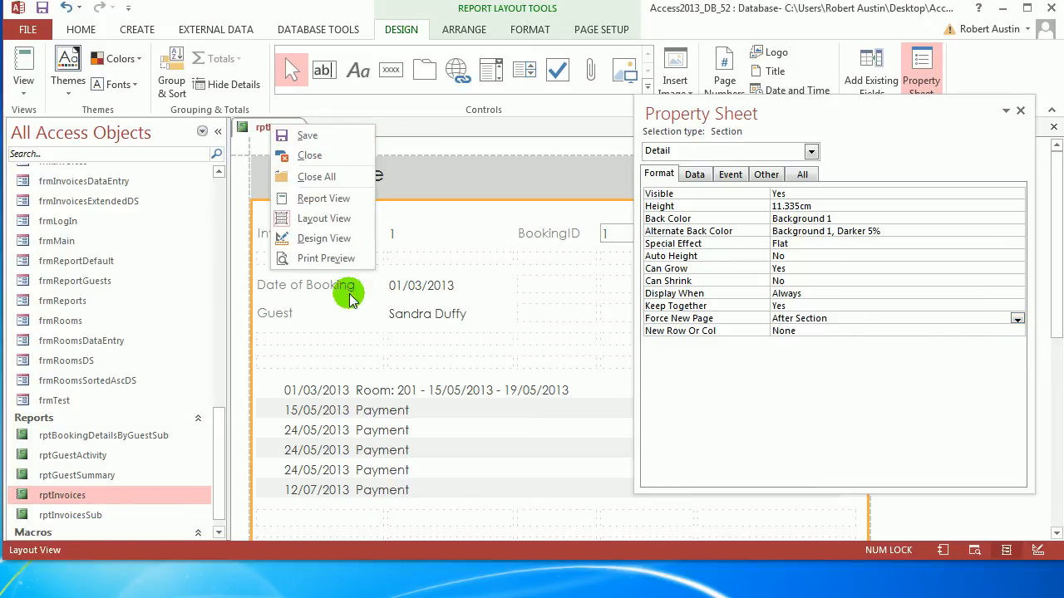
{"action": "left_click", "coordinate": [318, 262]}
{"action": "scroll", "coordinate": [658, 337], "scroll_direction": "down", "scroll_amount": 10}
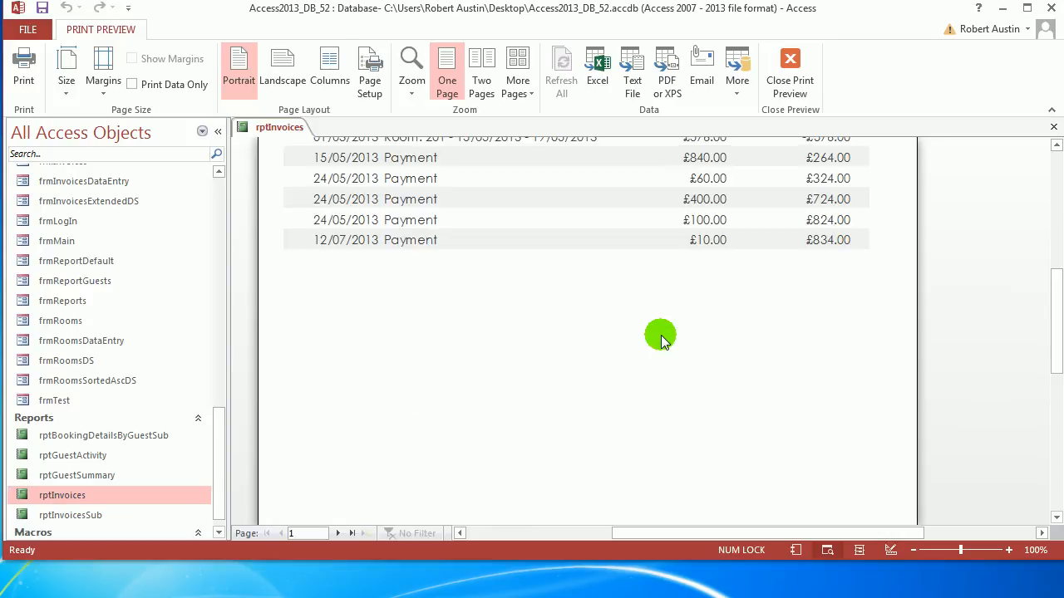
Page through the first two invoices in Print Preview, checking that each starts on its own page and comparing their headers
{"action": "scroll", "coordinate": [372, 449], "scroll_direction": "up", "scroll_amount": 5}
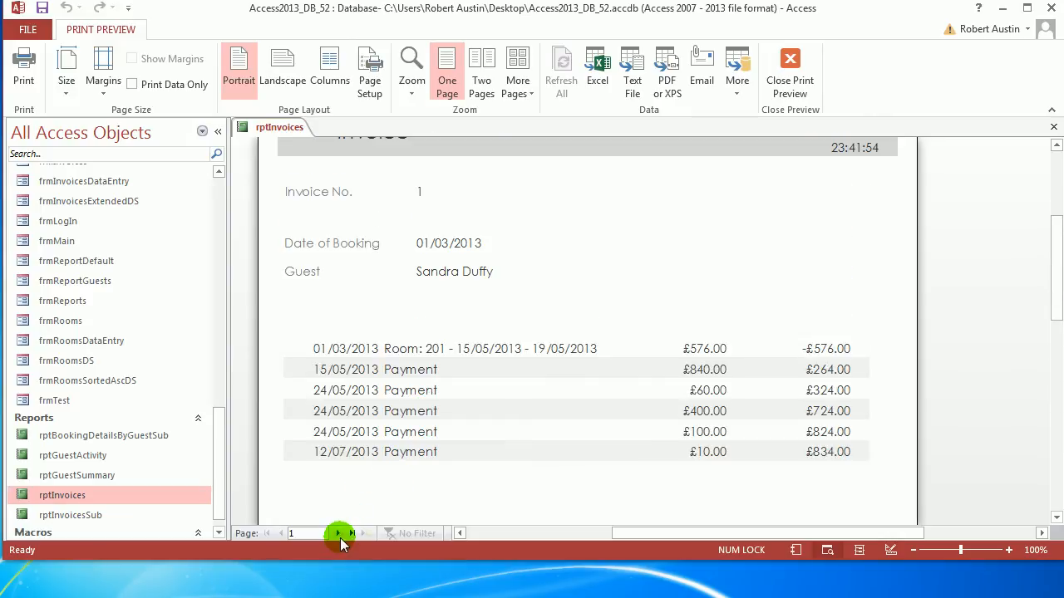
{"action": "left_click", "coordinate": [338, 534]}
{"action": "scroll", "coordinate": [366, 498], "scroll_direction": "up", "scroll_amount": 3}
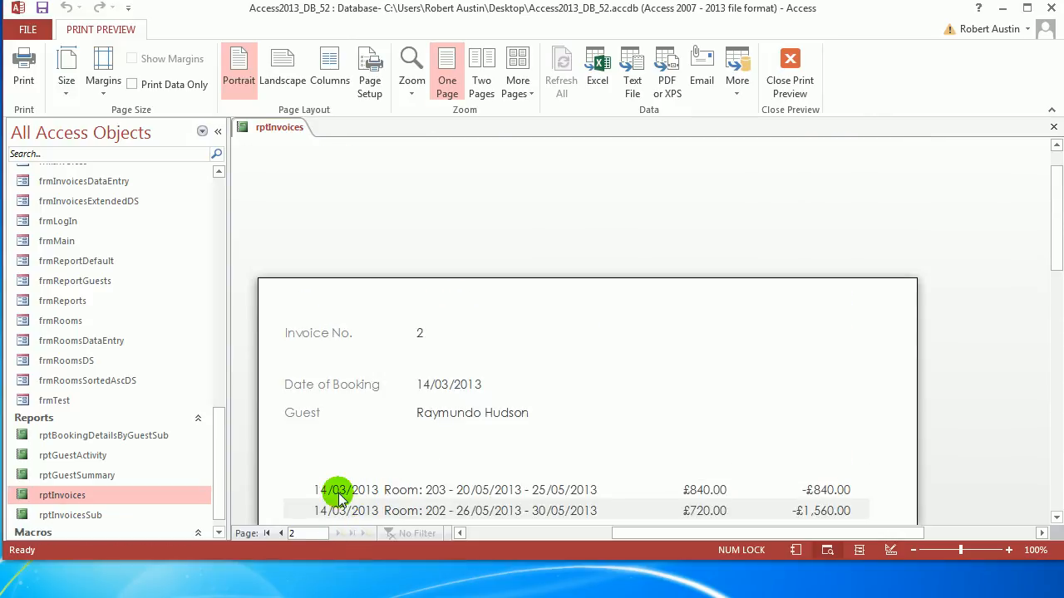
{"action": "scroll", "coordinate": [342, 494], "scroll_direction": "down", "scroll_amount": 1}
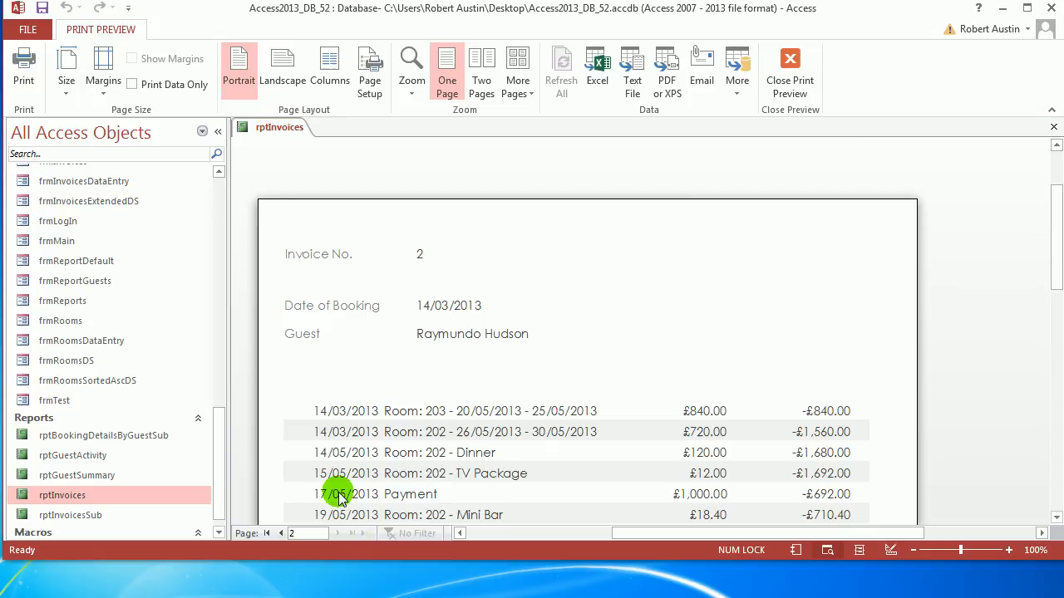
{"action": "left_click", "coordinate": [275, 536]}
{"action": "scroll", "coordinate": [400, 358], "scroll_direction": "up", "scroll_amount": 1}
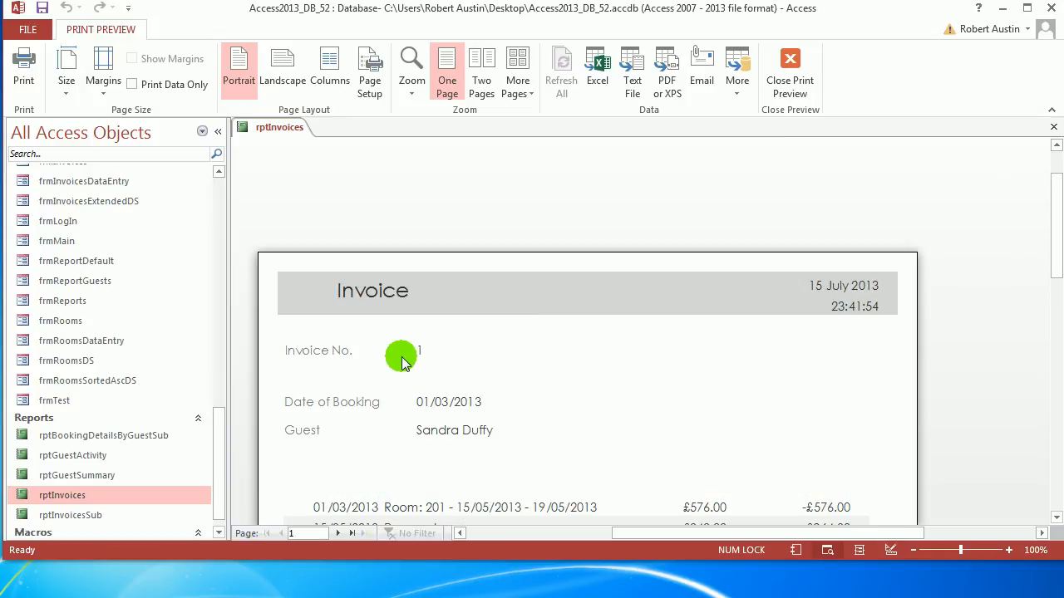
{"action": "scroll", "coordinate": [401, 372], "scroll_direction": "down", "scroll_amount": 1}
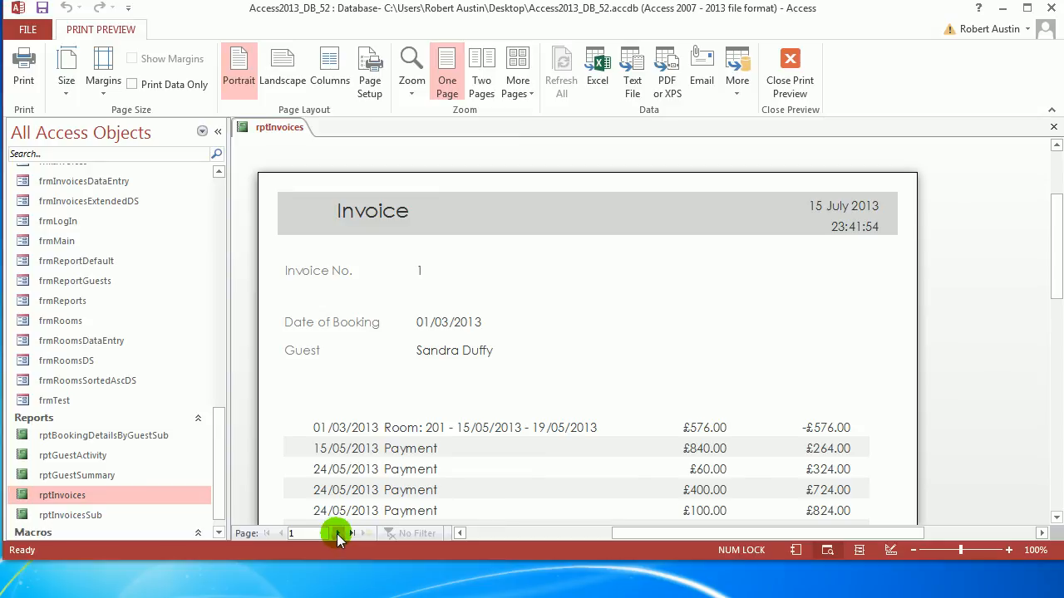
{"action": "left_click", "coordinate": [338, 533]}
{"action": "scroll", "coordinate": [474, 399], "scroll_direction": "down", "scroll_amount": 6}
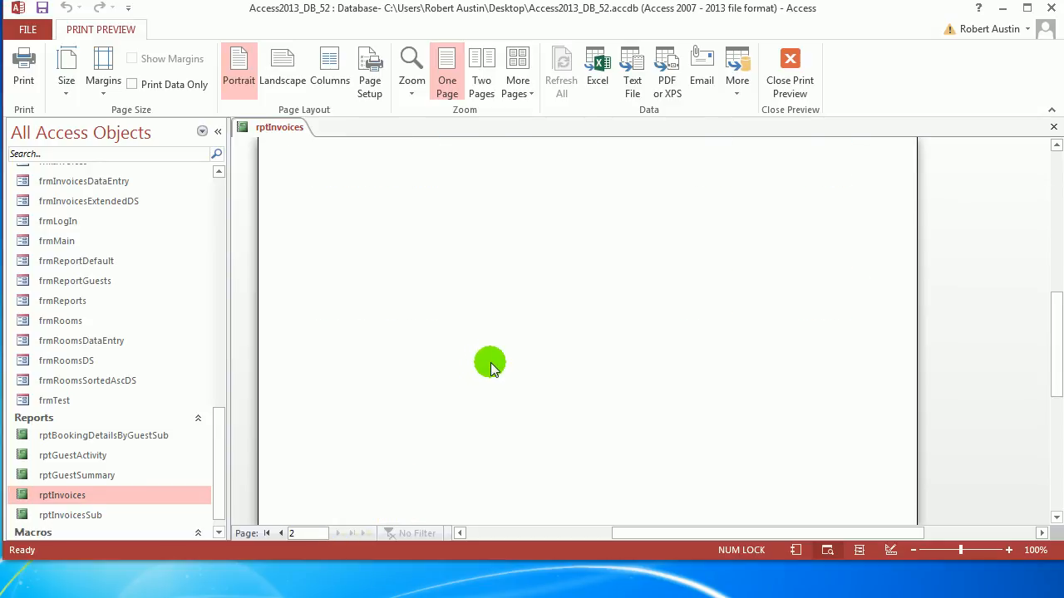
{"action": "scroll", "coordinate": [490, 363], "scroll_direction": "up", "scroll_amount": 5}
{"action": "scroll", "coordinate": [532, 376], "scroll_direction": "up", "scroll_amount": 2}
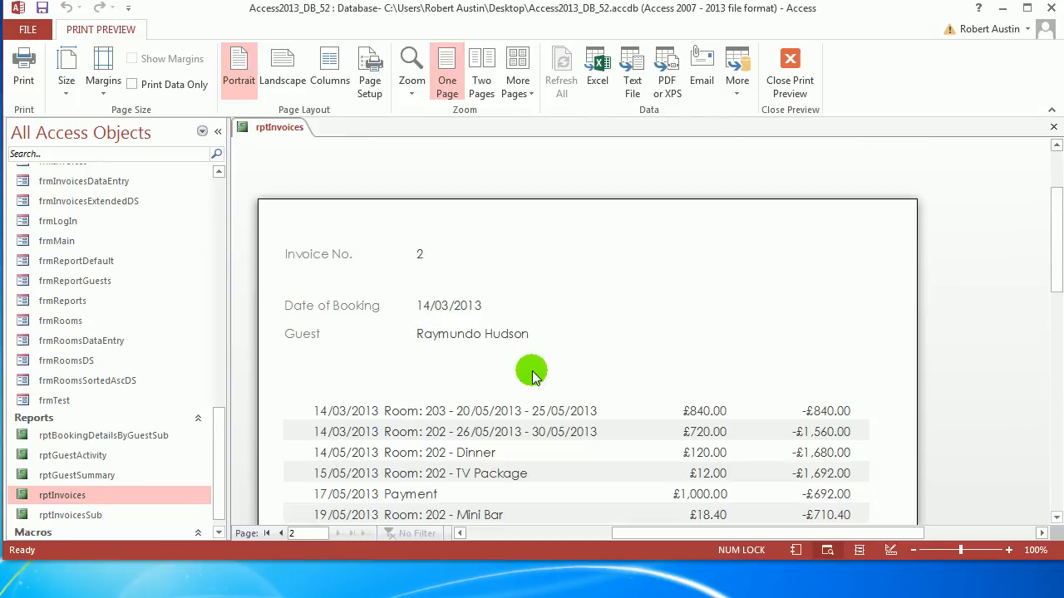
In Layout View, insert an empty row below the Date of Booking row and another above the Invoice No. row
{"action": "right_click", "coordinate": [270, 128]}
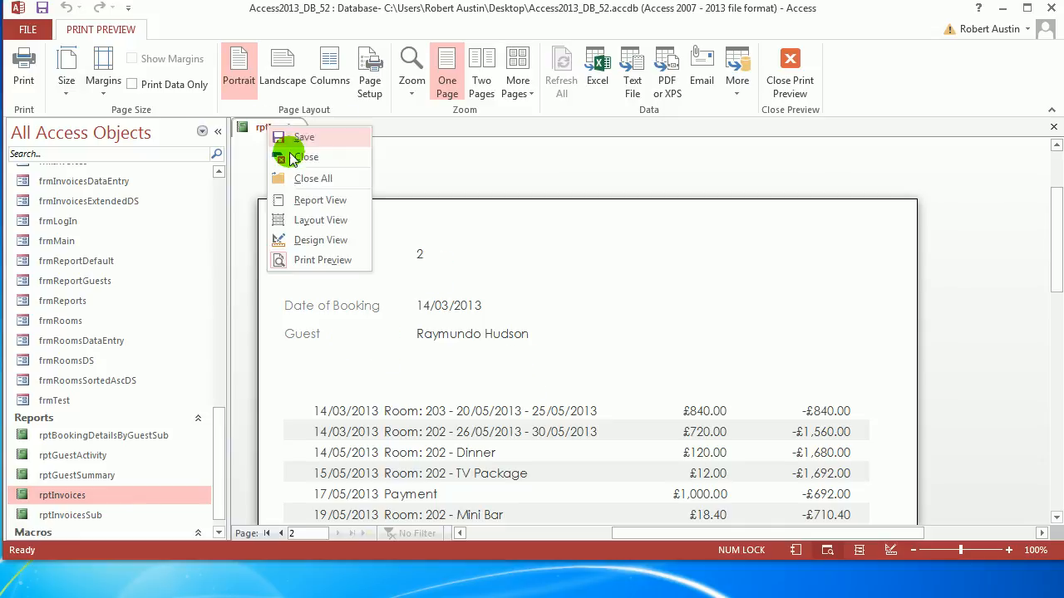
{"action": "left_click", "coordinate": [322, 221]}
{"action": "left_click", "coordinate": [374, 284]}
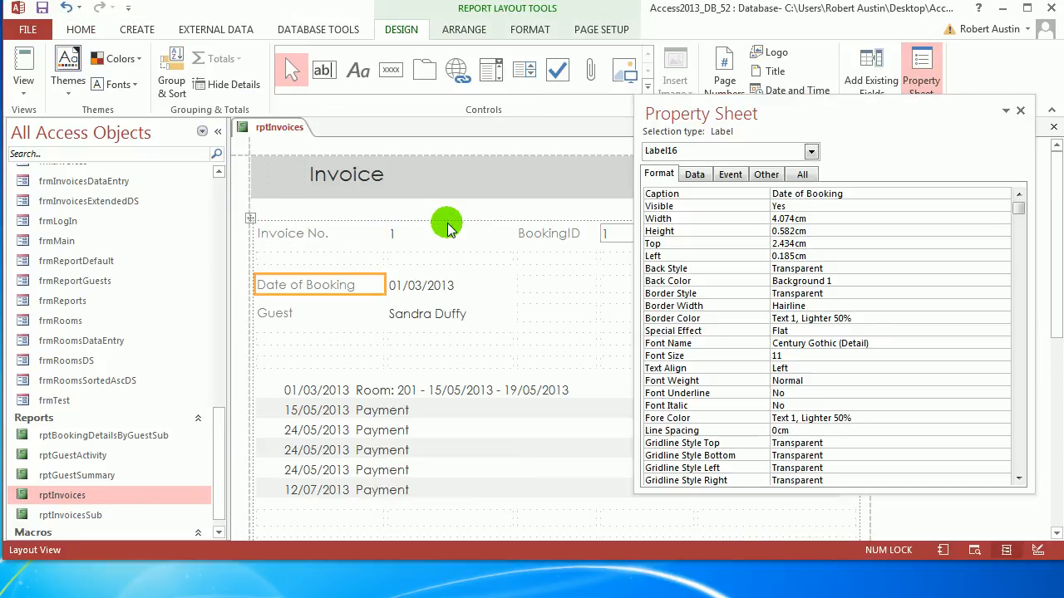
{"action": "left_click", "coordinate": [456, 33]}
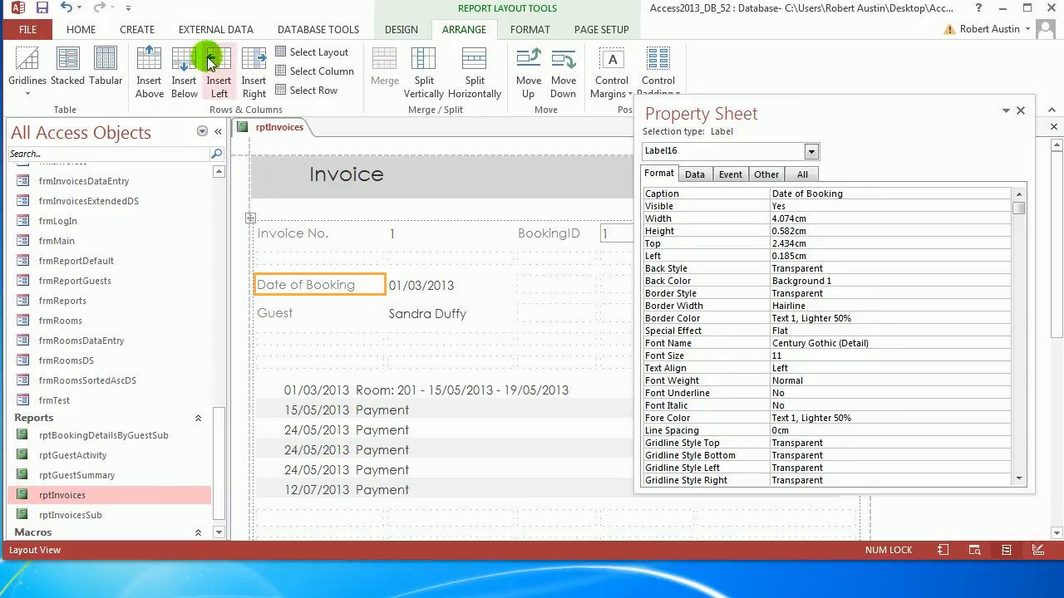
{"action": "left_click", "coordinate": [184, 75]}
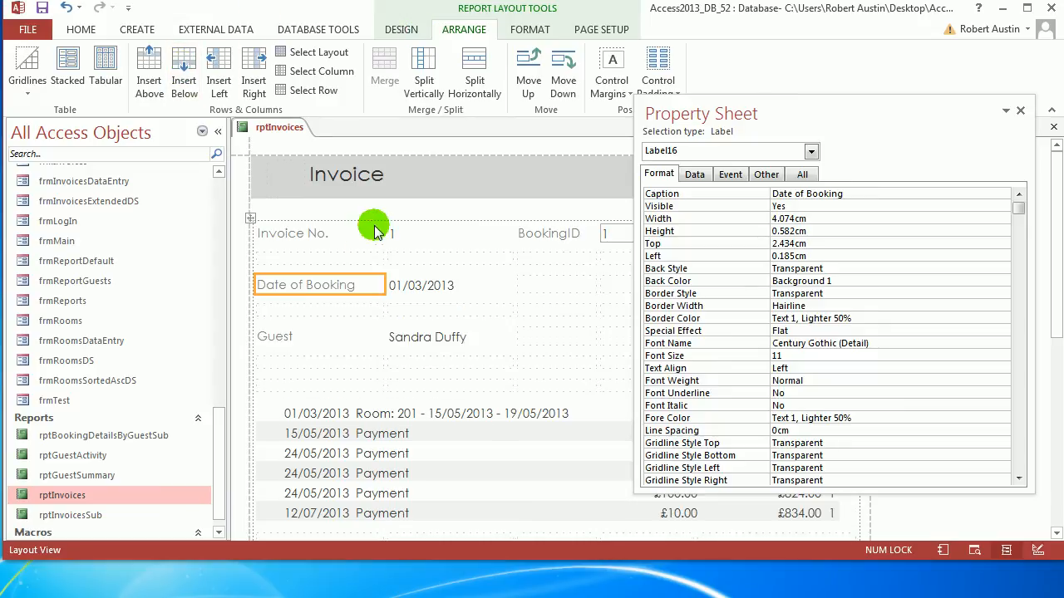
{"action": "left_click", "coordinate": [312, 233]}
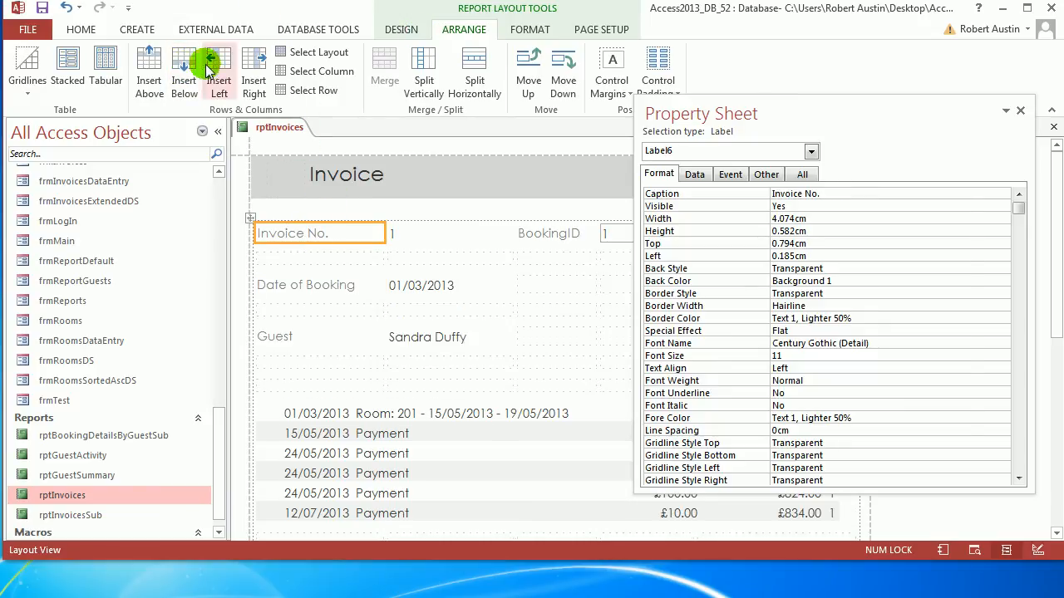
{"action": "left_click", "coordinate": [149, 74]}
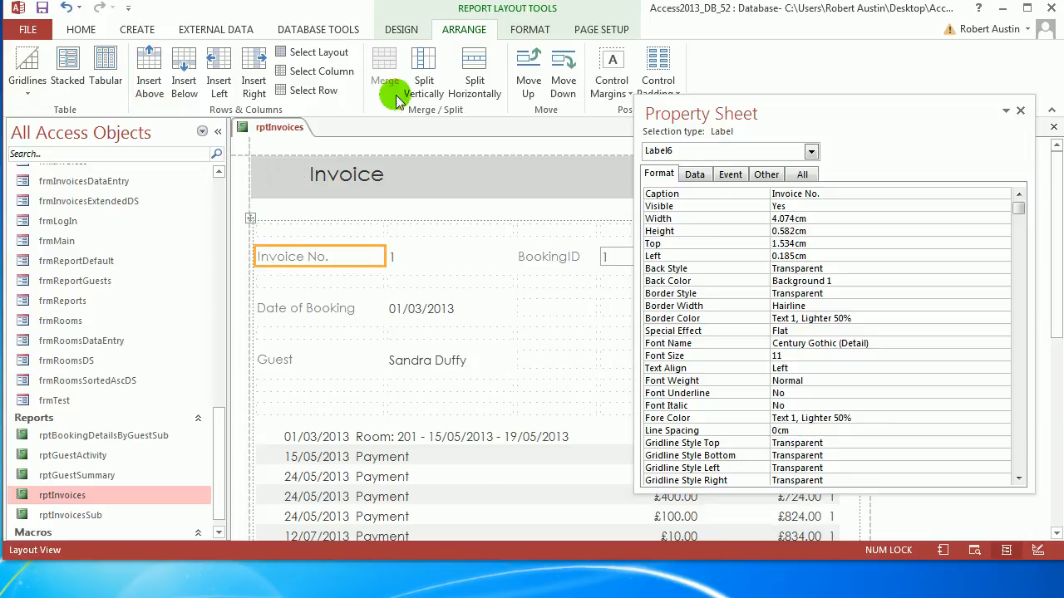
Show rptInvoices in Print Preview and examine the first invoice's row spacing, transaction list and the rest of its page
{"action": "right_click", "coordinate": [266, 127]}
{"action": "left_click", "coordinate": [341, 258]}
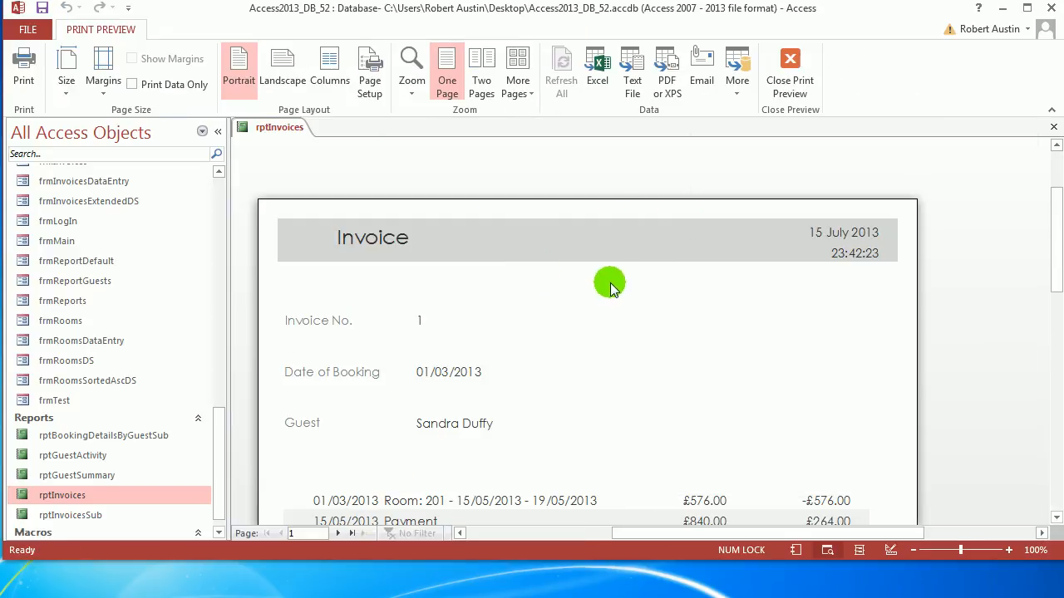
{"action": "scroll", "coordinate": [862, 351], "scroll_direction": "down", "scroll_amount": 5}
{"action": "scroll", "coordinate": [636, 285], "scroll_direction": "up", "scroll_amount": 5}
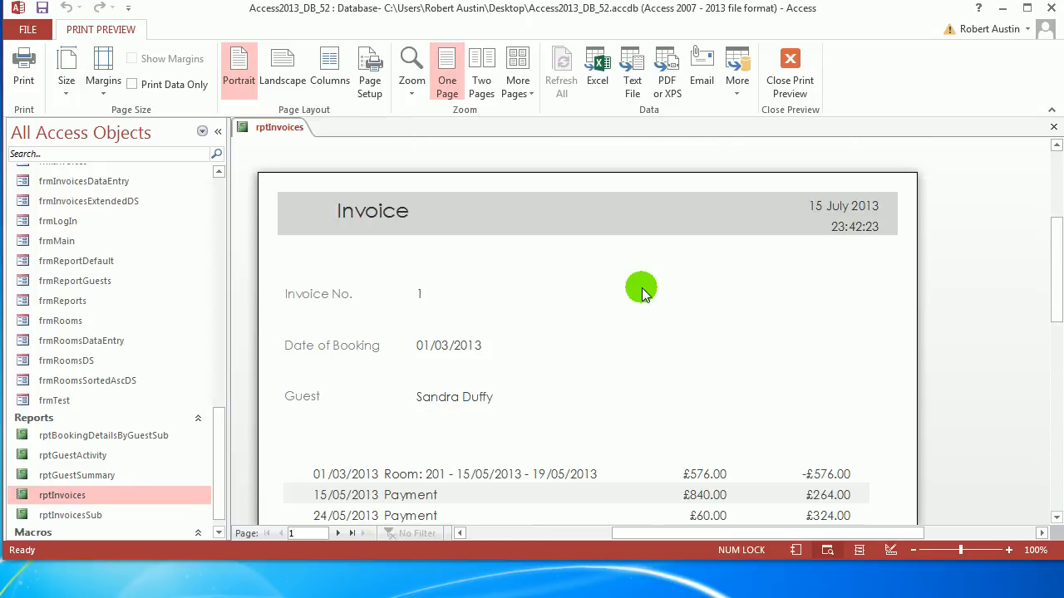
{"action": "scroll", "coordinate": [603, 278], "scroll_direction": "down", "scroll_amount": 2}
{"action": "scroll", "coordinate": [601, 274], "scroll_direction": "down", "scroll_amount": 1}
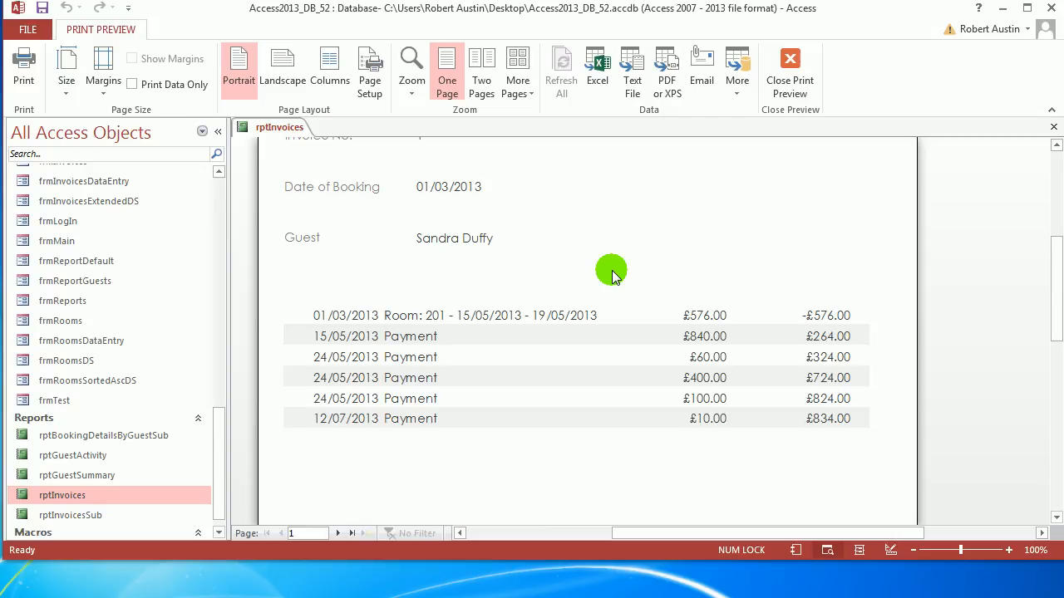
{"action": "scroll", "coordinate": [668, 253], "scroll_direction": "up", "scroll_amount": 3}
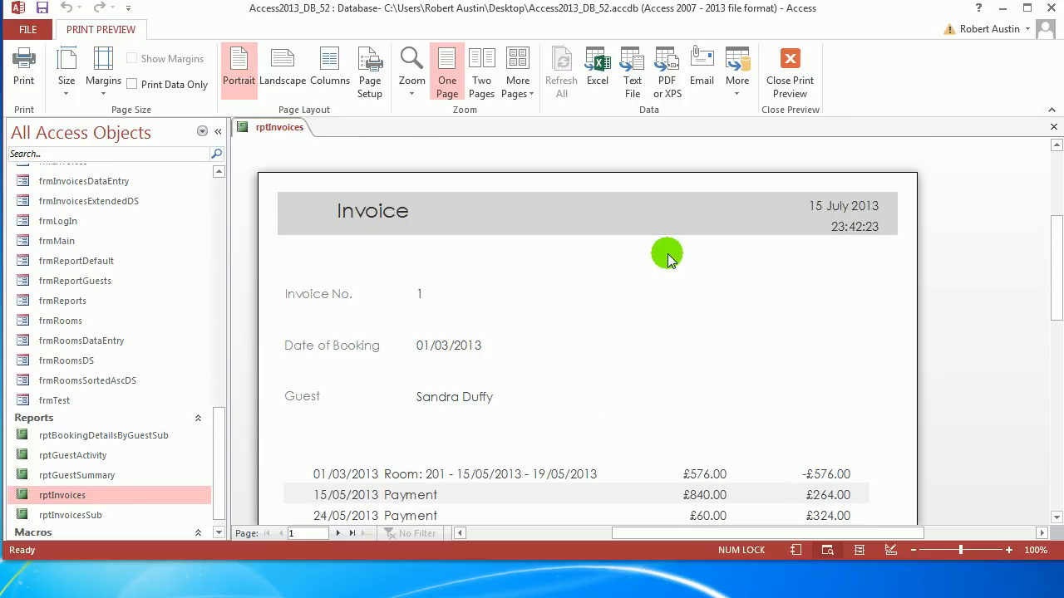
{"action": "scroll", "coordinate": [670, 257], "scroll_direction": "down", "scroll_amount": 2}
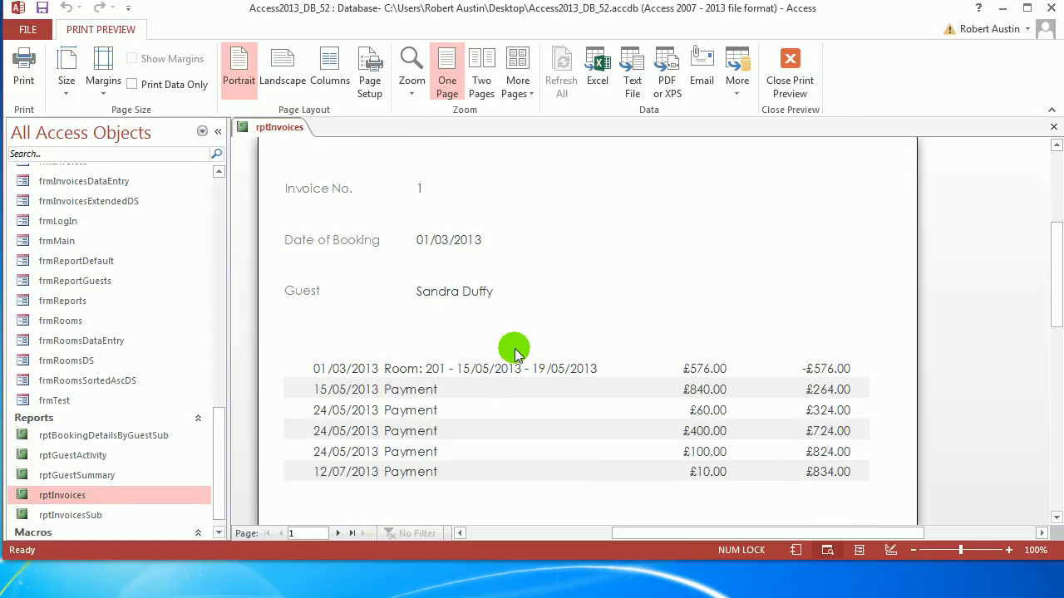
{"action": "scroll", "coordinate": [418, 302], "scroll_direction": "up", "scroll_amount": 1}
{"action": "scroll", "coordinate": [418, 301], "scroll_direction": "up", "scroll_amount": 1}
{"action": "scroll", "coordinate": [546, 202], "scroll_direction": "up", "scroll_amount": 1}
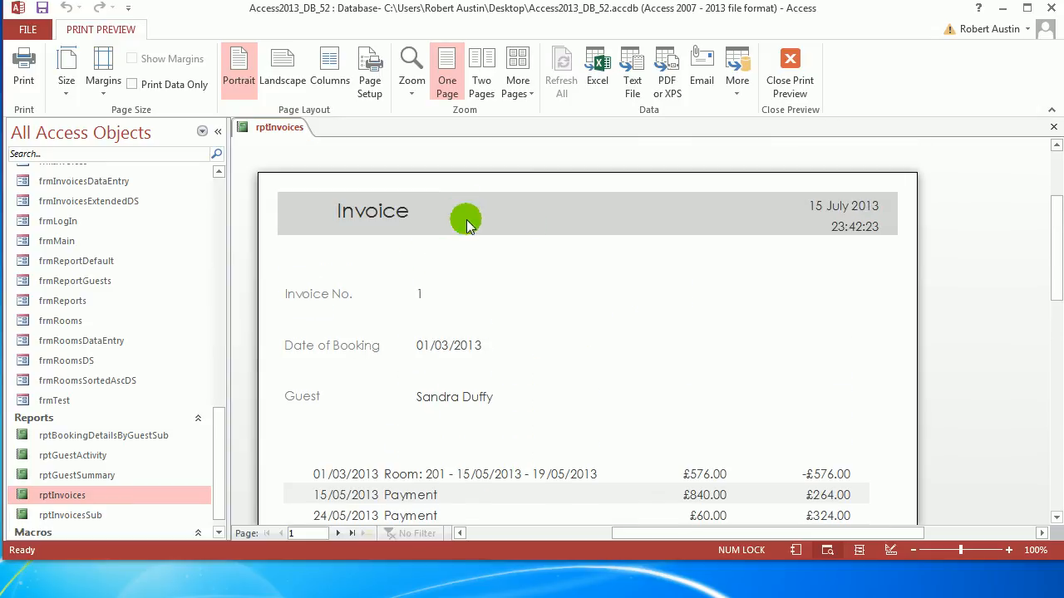
{"action": "scroll", "coordinate": [440, 250], "scroll_direction": "down", "scroll_amount": 3}
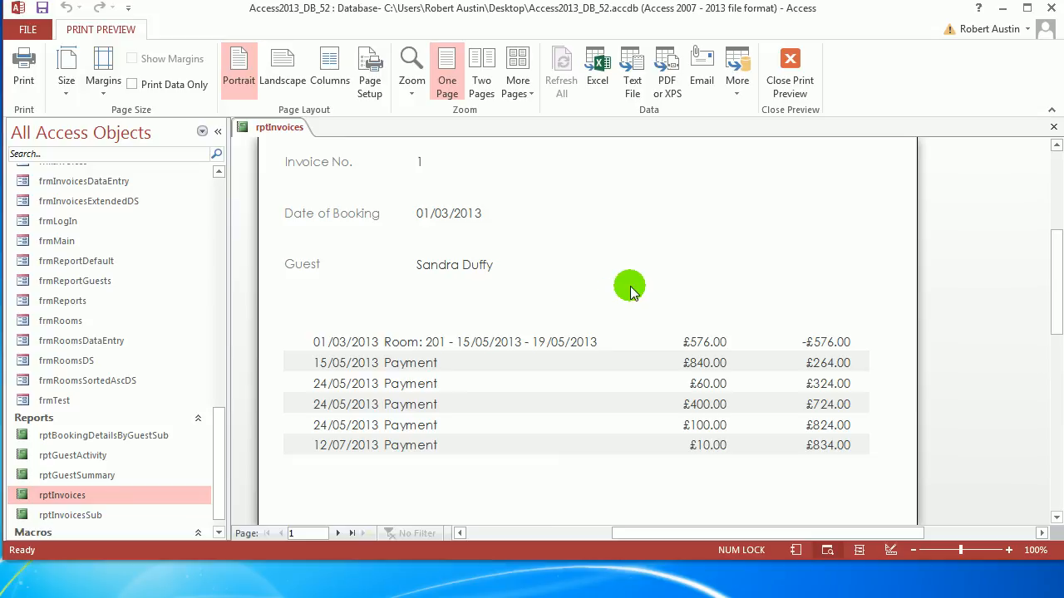
{"action": "scroll", "coordinate": [619, 297], "scroll_direction": "down", "scroll_amount": 10}
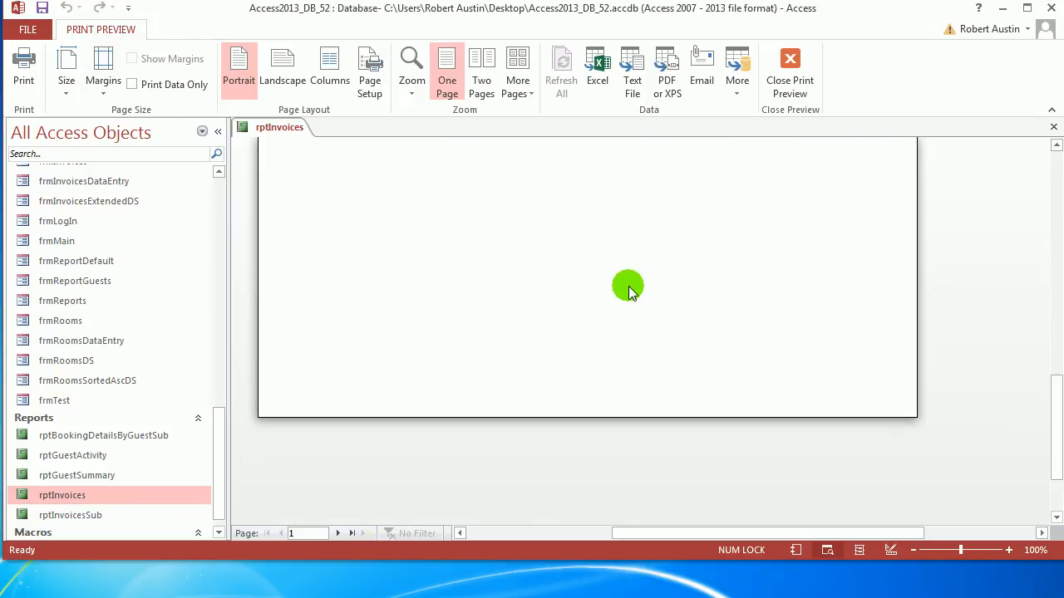
{"action": "scroll", "coordinate": [628, 287], "scroll_direction": "up", "scroll_amount": 5}
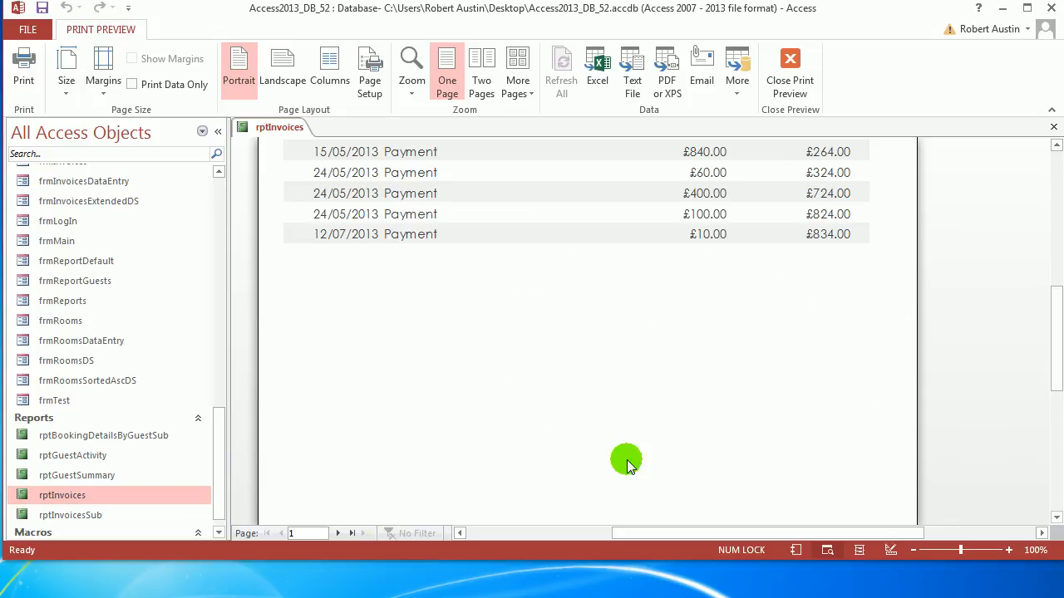
{"action": "scroll", "coordinate": [515, 444], "scroll_direction": "up", "scroll_amount": 6}
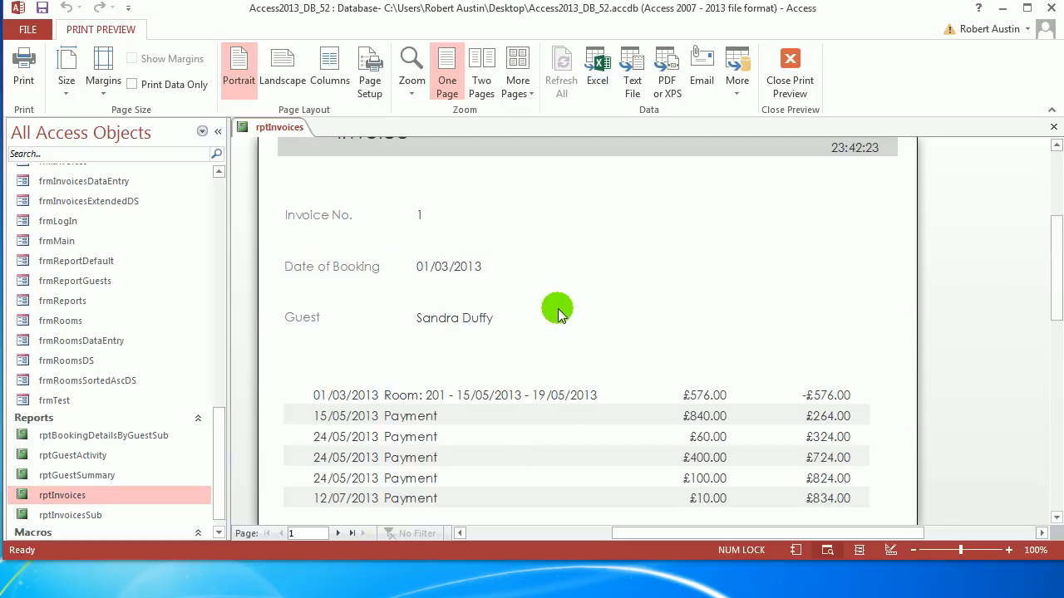
{"action": "scroll", "coordinate": [562, 341], "scroll_direction": "up", "scroll_amount": 2}
{"action": "right_click", "coordinate": [268, 128]}
{"action": "left_click", "coordinate": [283, 130]}
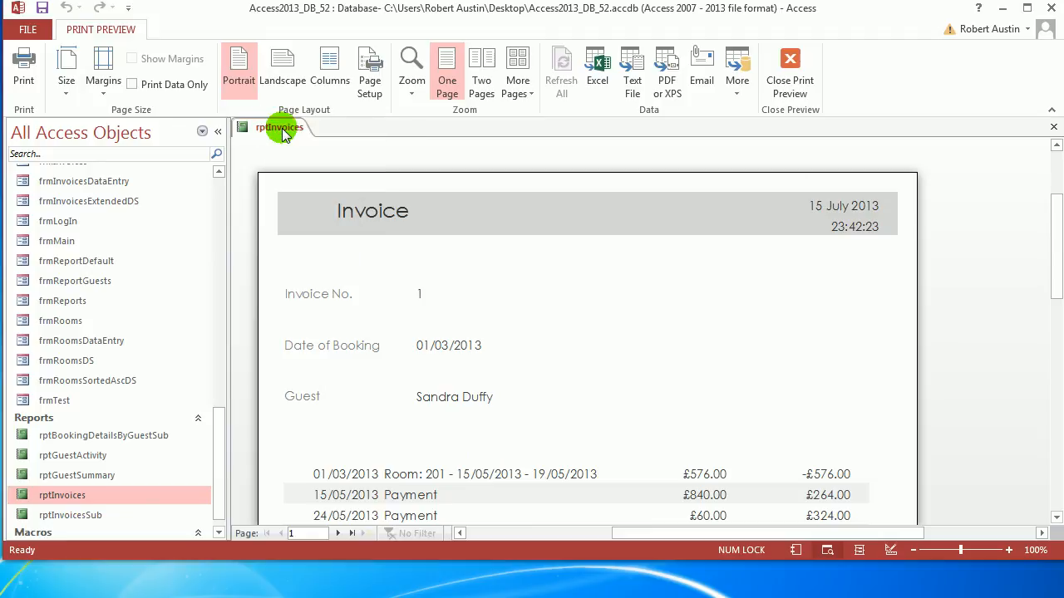